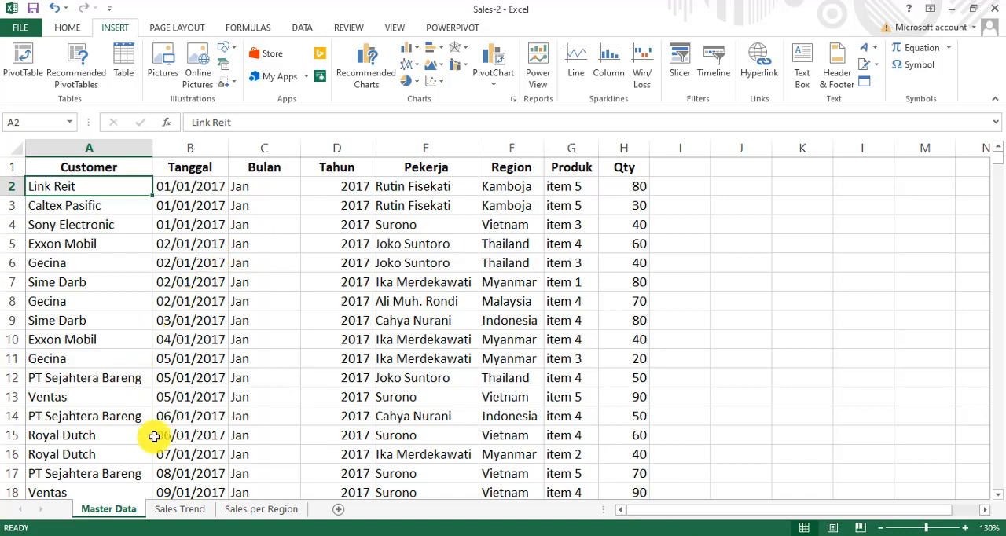
# Step: Review the sales records on Master Data and select the named range data to check which cells it covers
pyautogui.scroll(-1, 205, 338)
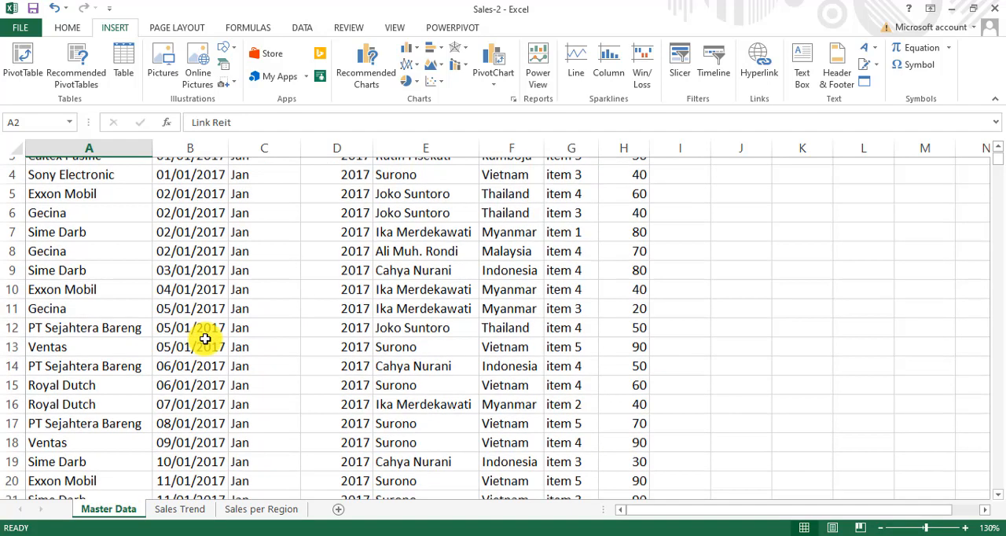
pyautogui.scroll(-1, 205, 338)
pyautogui.scroll(1, 207, 342)
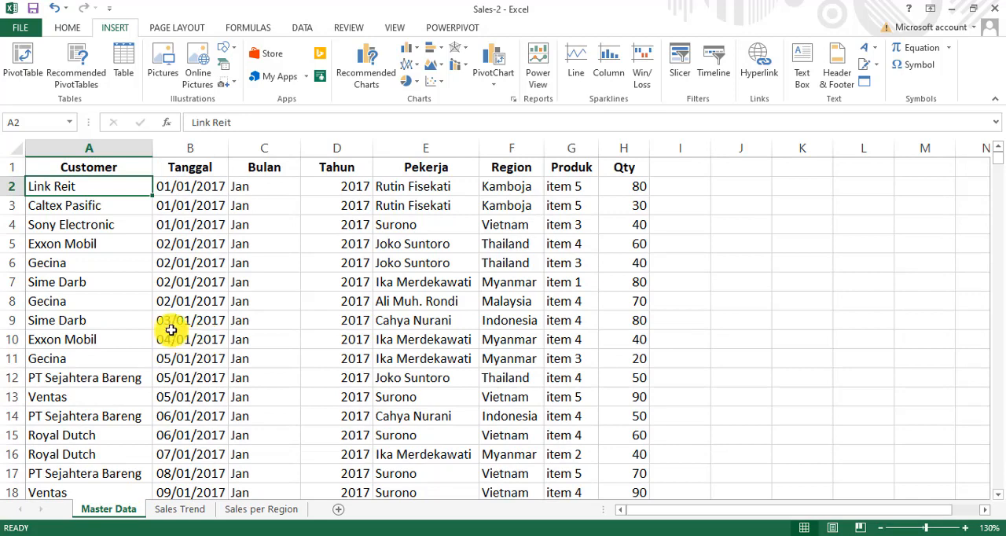
pyautogui.click(69, 122)
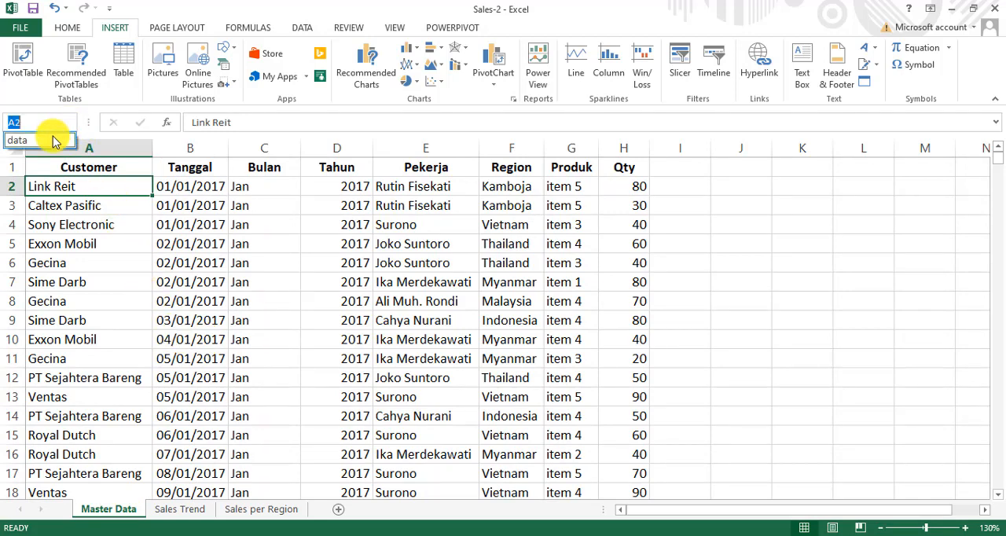
pyautogui.click(53, 141)
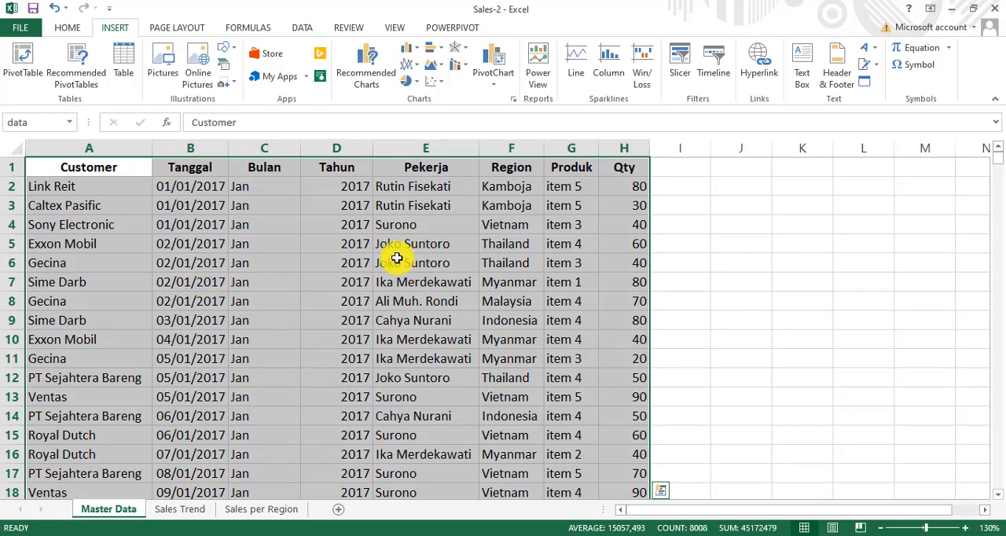
pyautogui.scroll(-18, 395, 262)
pyautogui.scroll(-13, 395, 264)
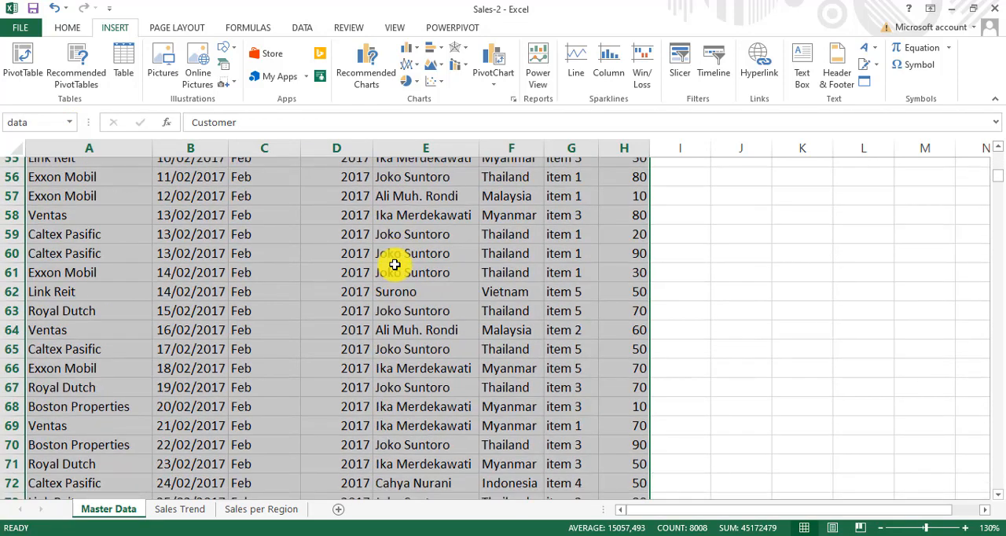
pyautogui.scroll(14, 385, 264)
pyautogui.scroll(17, 378, 264)
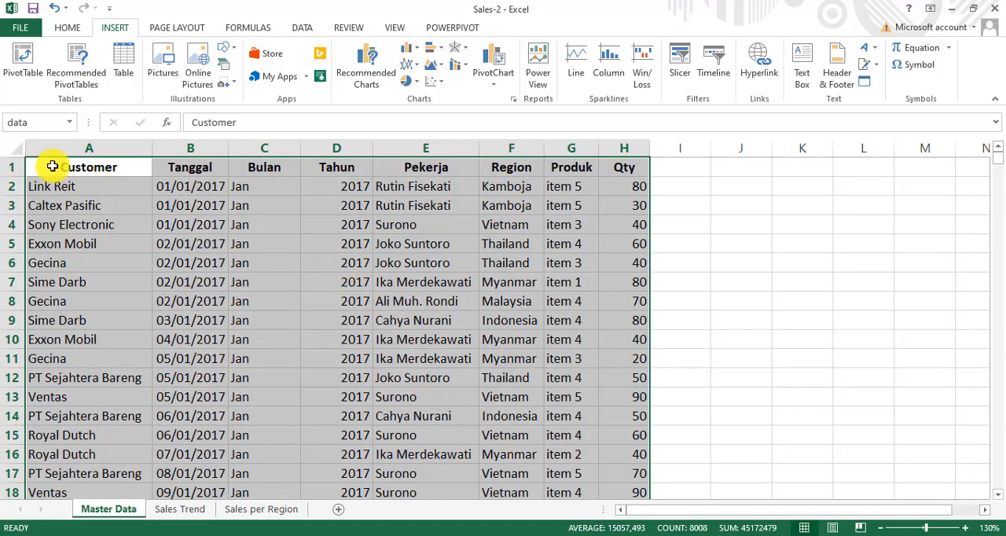
pyautogui.click(58, 169)
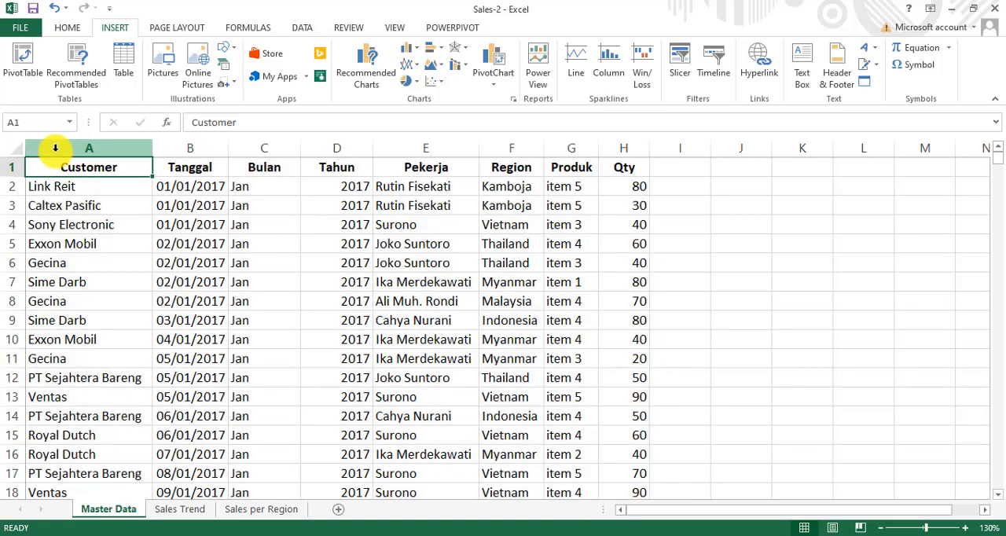
# Step: Examine the Sales Trend pivot table and line chart against Master Data, and open the Sales per Region sheet
pyautogui.click(180, 510)
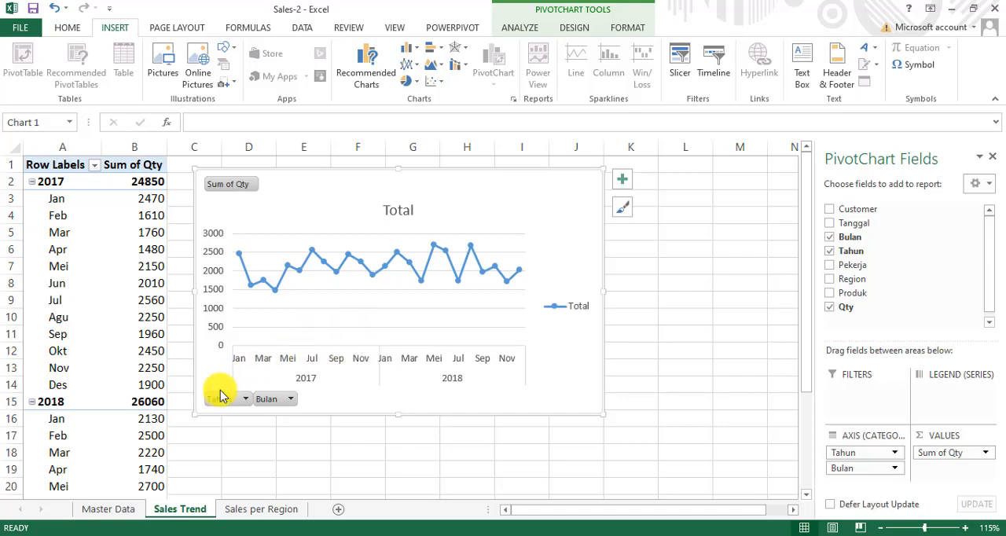
pyautogui.click(123, 508)
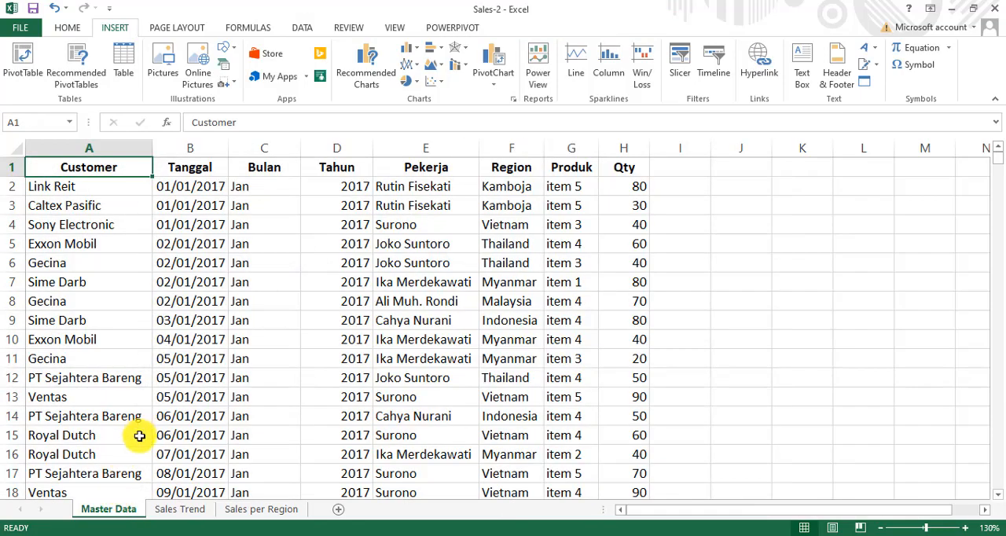
pyautogui.scroll(-4, 139, 440)
pyautogui.scroll(4, 139, 440)
pyautogui.click(167, 509)
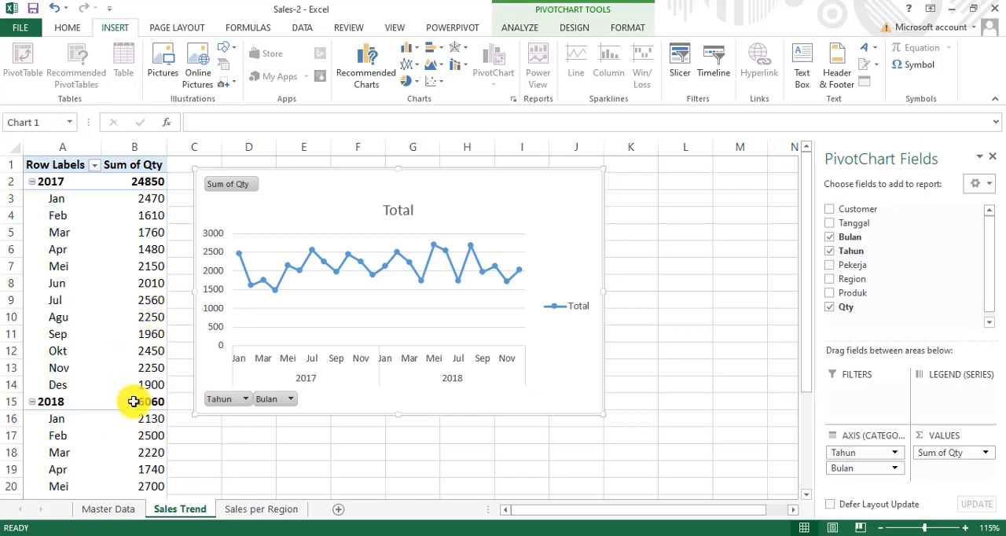
pyautogui.scroll(-5, 133, 404)
pyautogui.scroll(5, 132, 406)
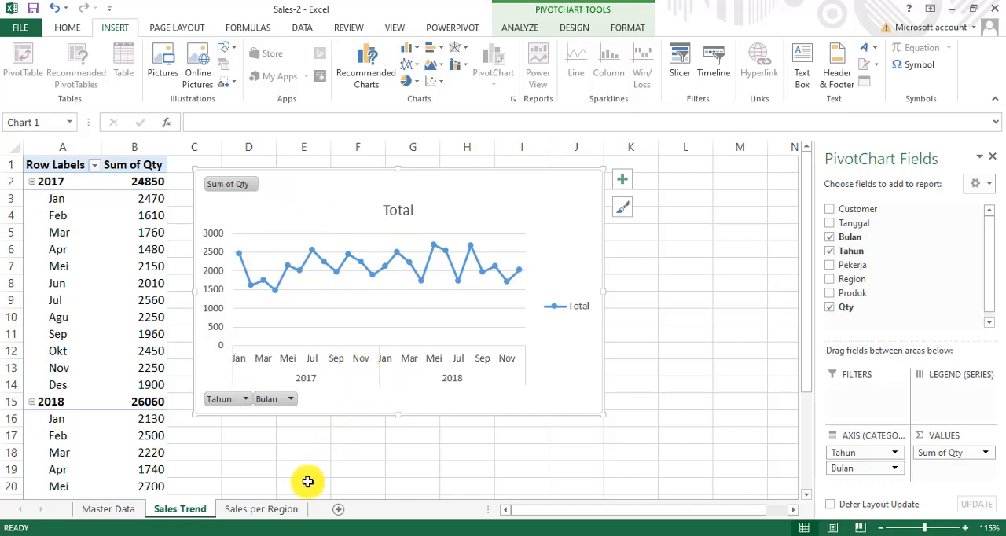
pyautogui.click(271, 509)
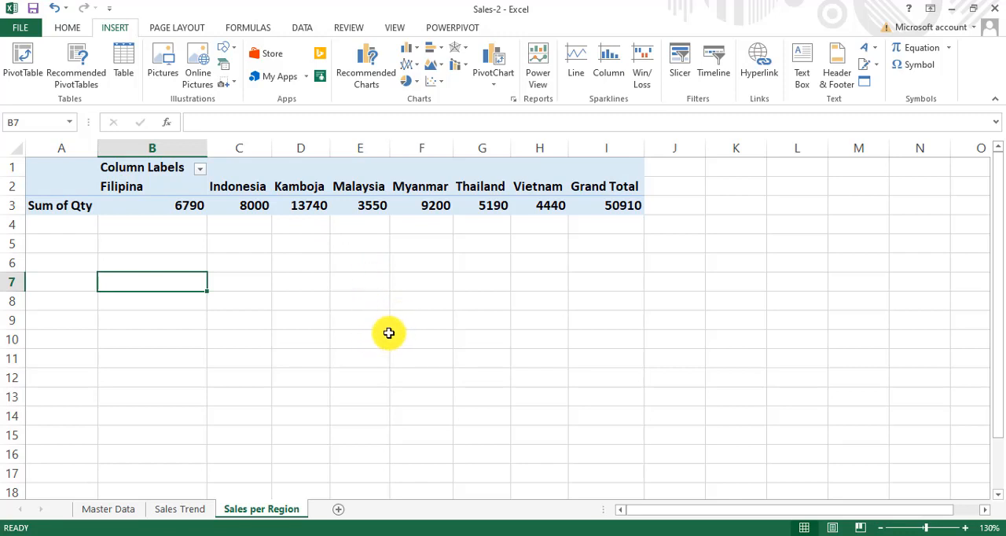
# Step: Add a new worksheet after Sales per Region and name it Sales per Pekerja
pyautogui.click(333, 511)
pyautogui.doubleClick(334, 511)
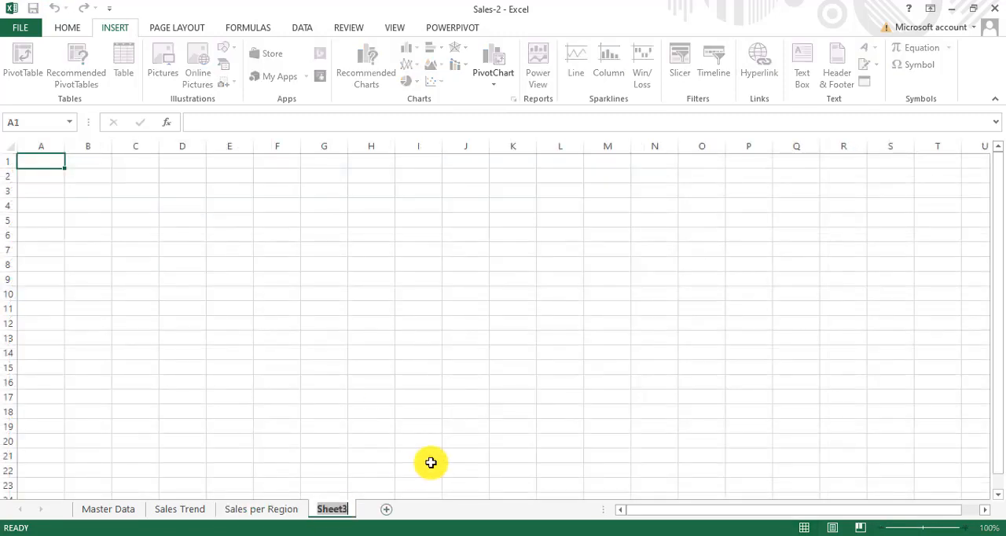
pyautogui.write('sA')
pyautogui.press('BackSpace')
pyautogui.press('BackSpace')
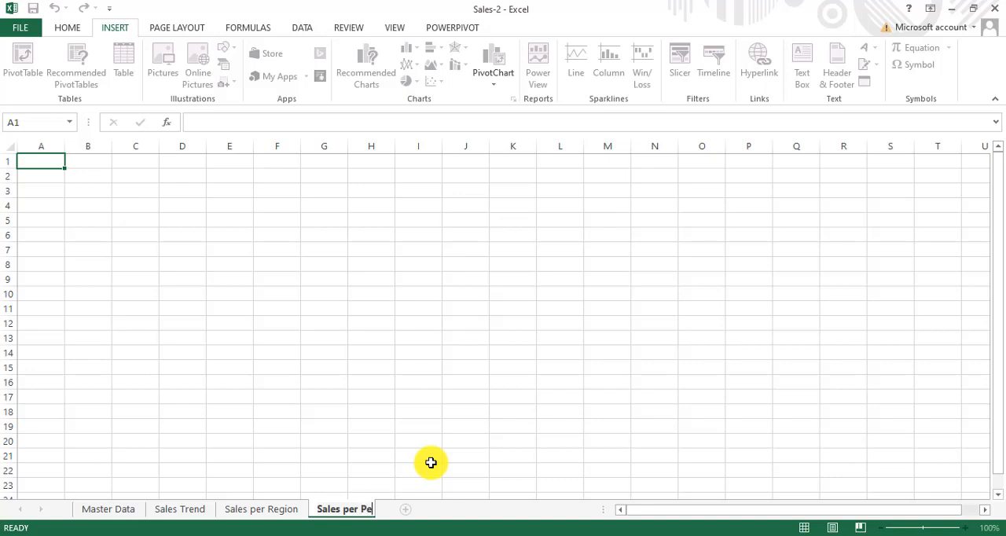
pyautogui.write('kerja')
pyautogui.press('Return')
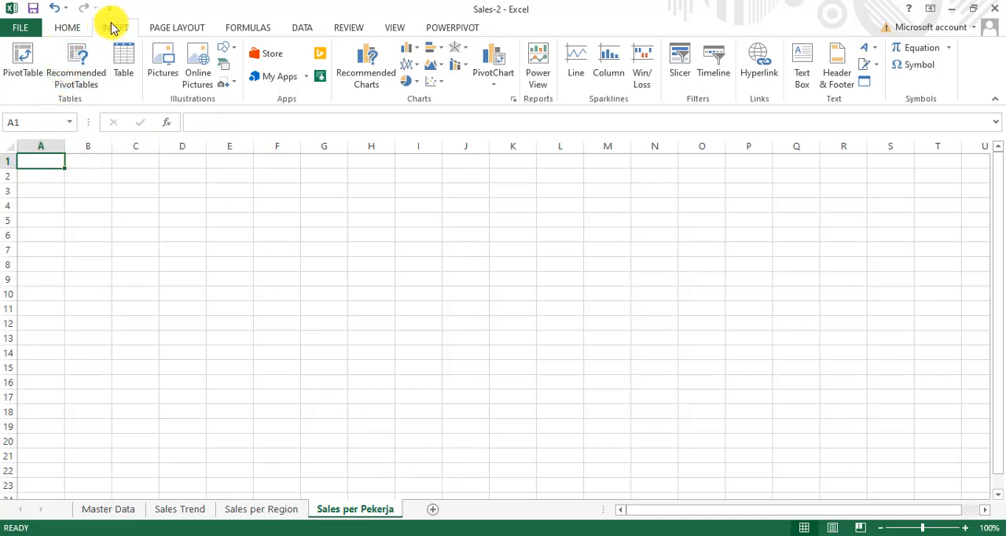
# Step: Create a PivotTable from the named range data at cell A1 of the existing Sales per Pekerja sheet
pyautogui.click(21, 55)
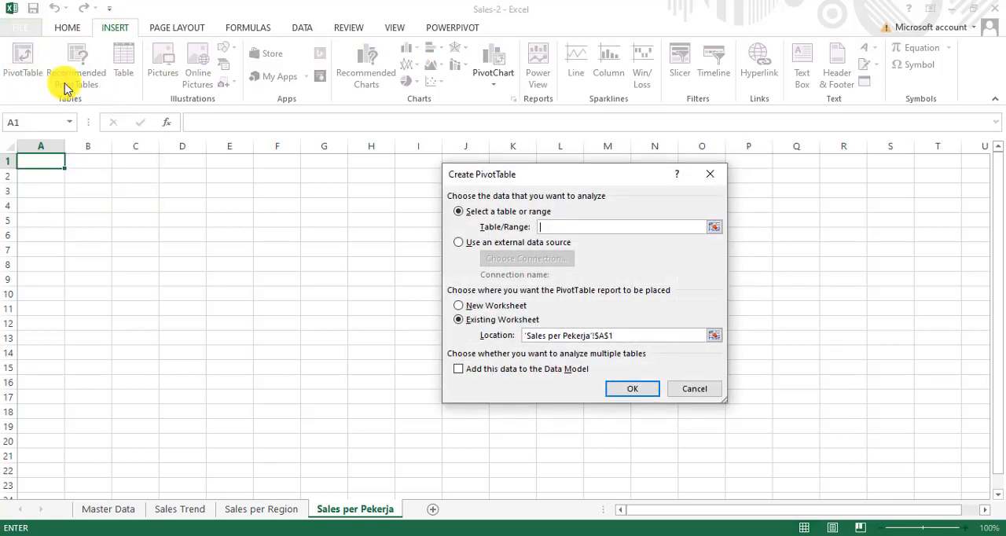
pyautogui.write('day')
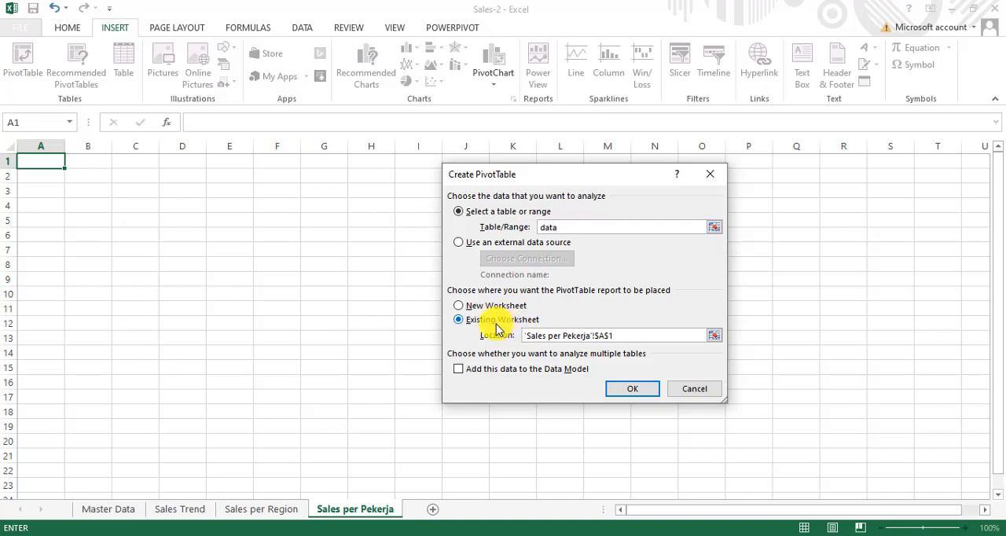
pyautogui.click(633, 389)
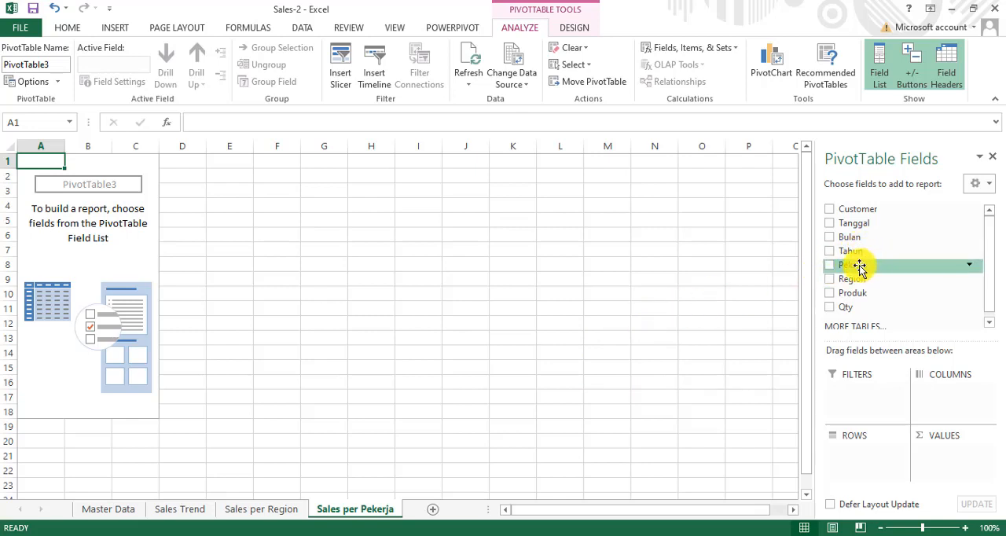
# Step: Lay out the PivotTable with Pekerja as columns, Tahun as rows and Sum of Qty as values
pyautogui.moveTo(857, 268); pyautogui.dragTo(947, 395)
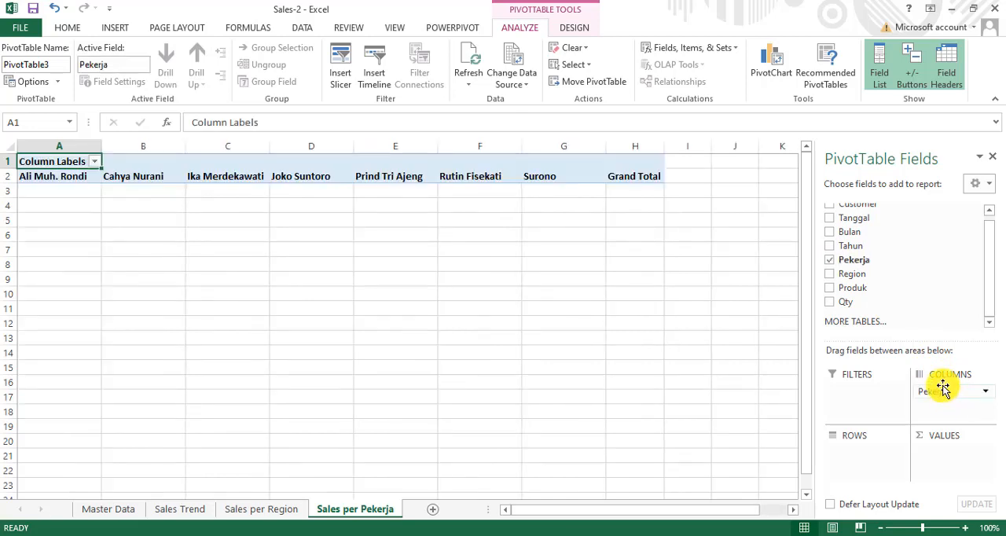
pyautogui.moveTo(943, 388); pyautogui.dragTo(845, 460)
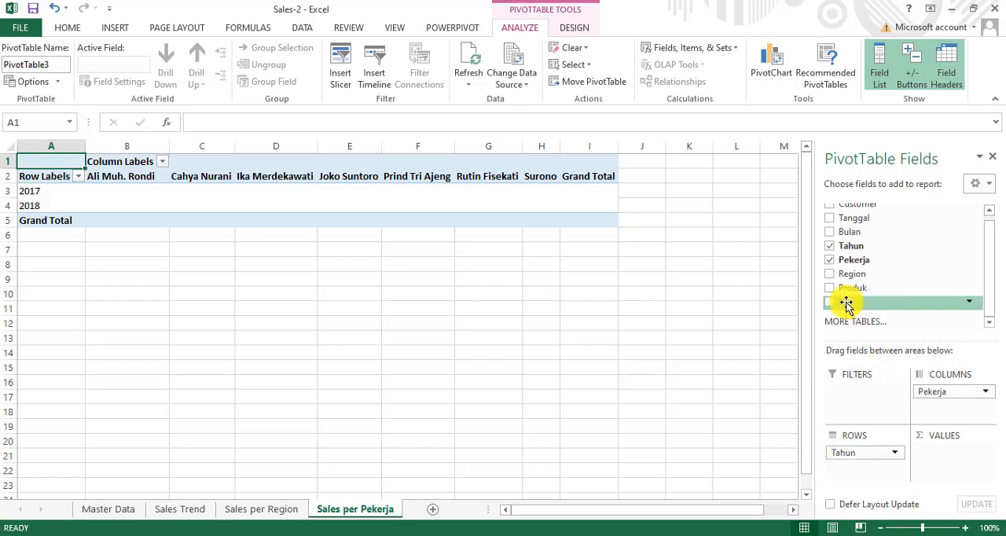
pyautogui.moveTo(845, 303); pyautogui.dragTo(938, 449)
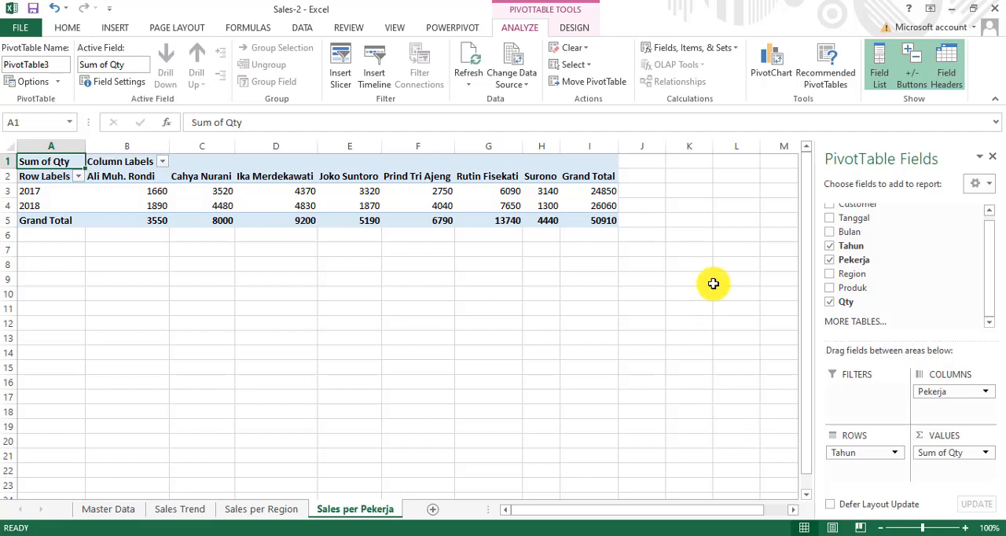
# Step: Insert a Clustered Column PivotChart for the Pekerja table and place it just below the table, clear of its rows
pyautogui.click(770, 68)
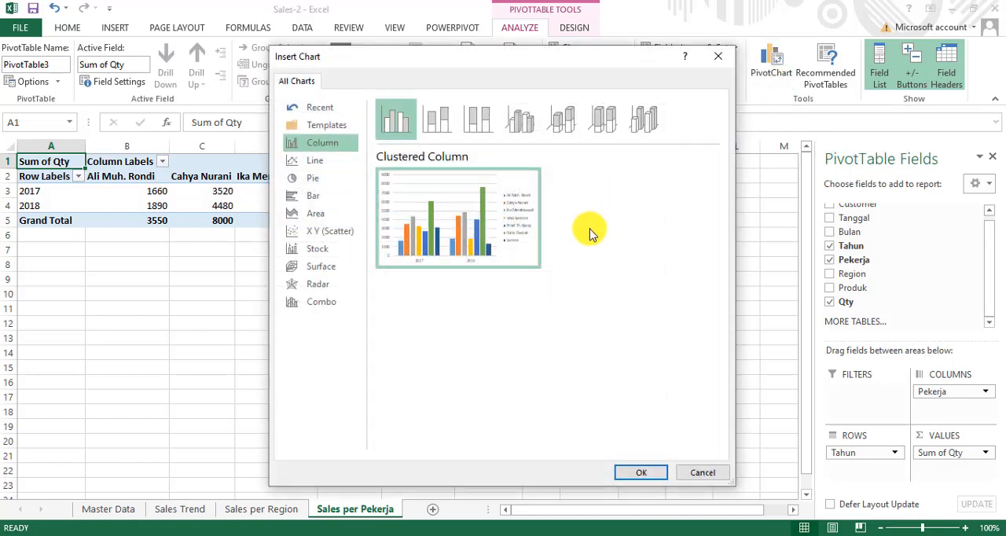
pyautogui.moveTo(450, 220)
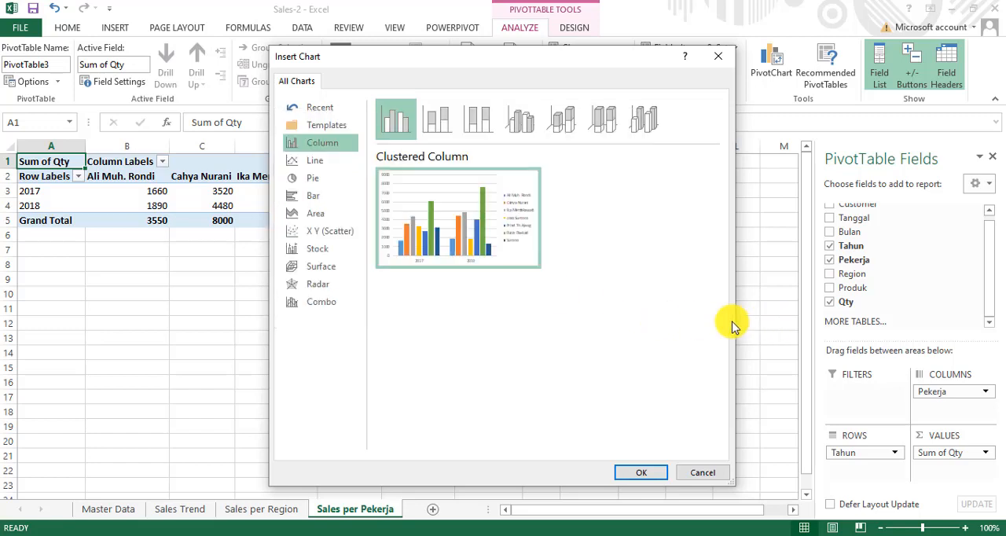
pyautogui.click(637, 473)
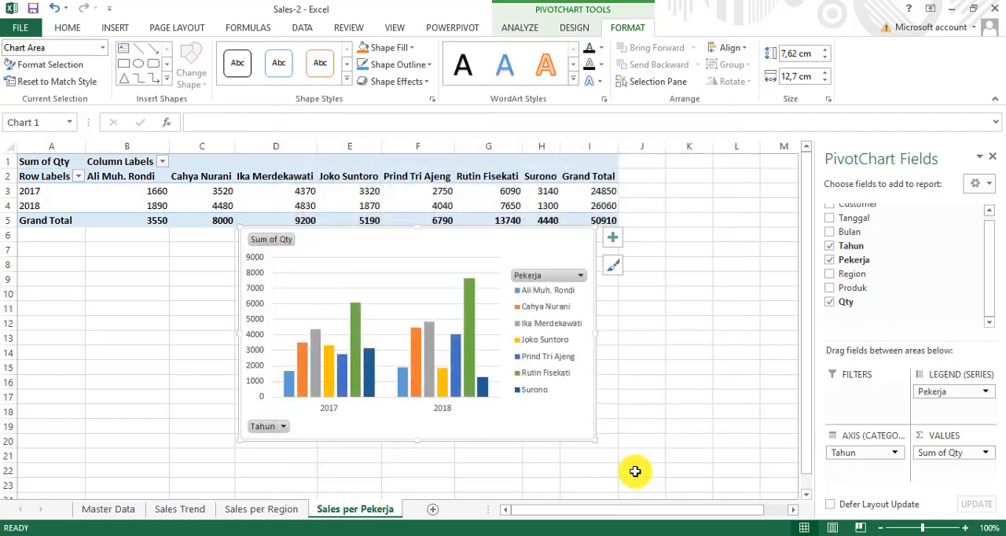
pyautogui.moveTo(550, 426)
pyautogui.mouseDown()
pyautogui.moveTo(492, 460)
pyautogui.moveTo(416, 446)
pyautogui.mouseUp()
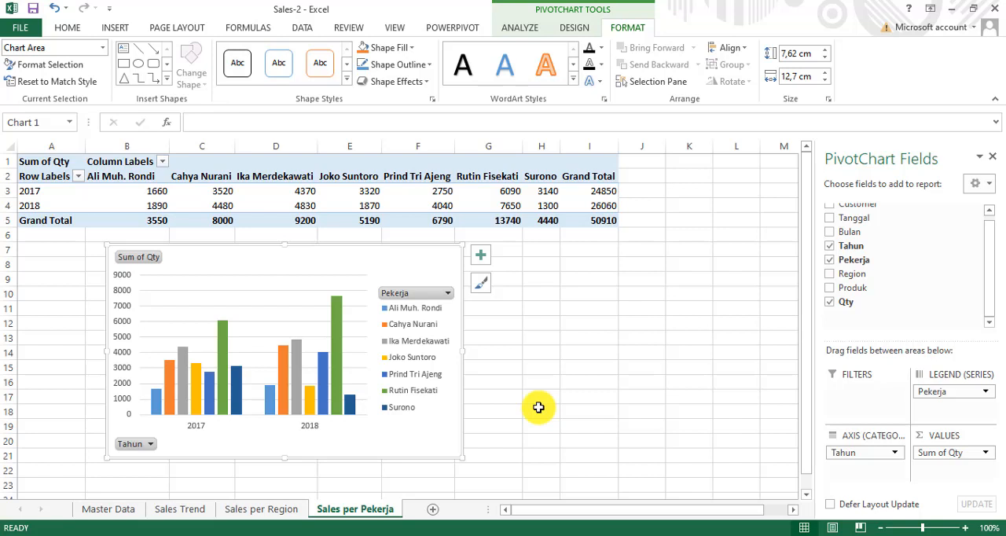
# Step: Add a new worksheet after Sales per Pekerja and name it Sales per Produk
pyautogui.click(435, 509)
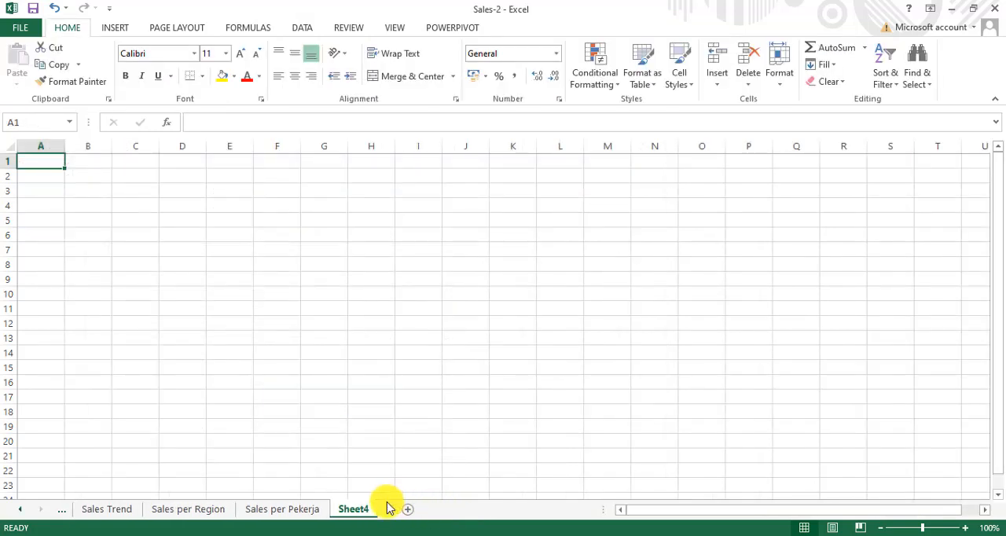
pyautogui.doubleClick(354, 510)
pyautogui.write('Sal')
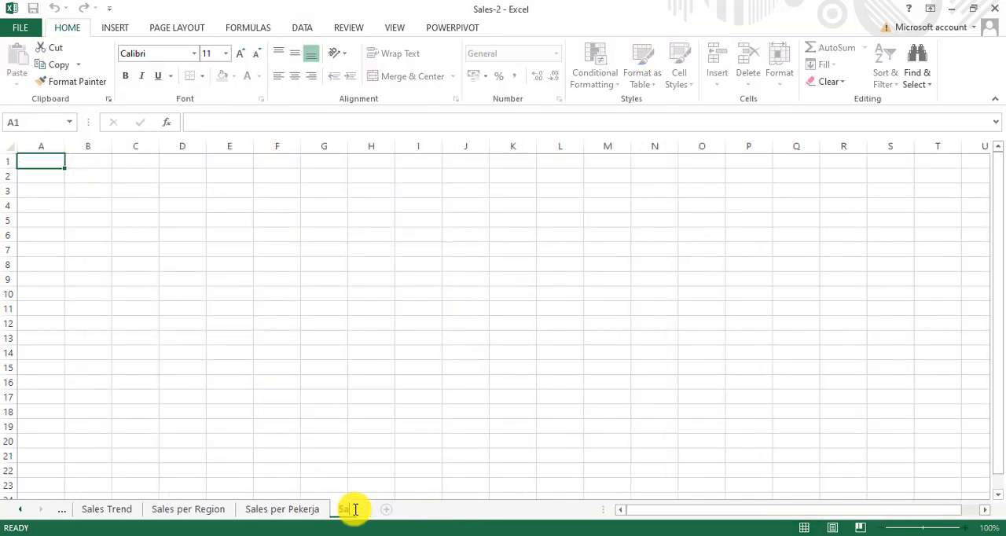
pyautogui.write('es per Produk')
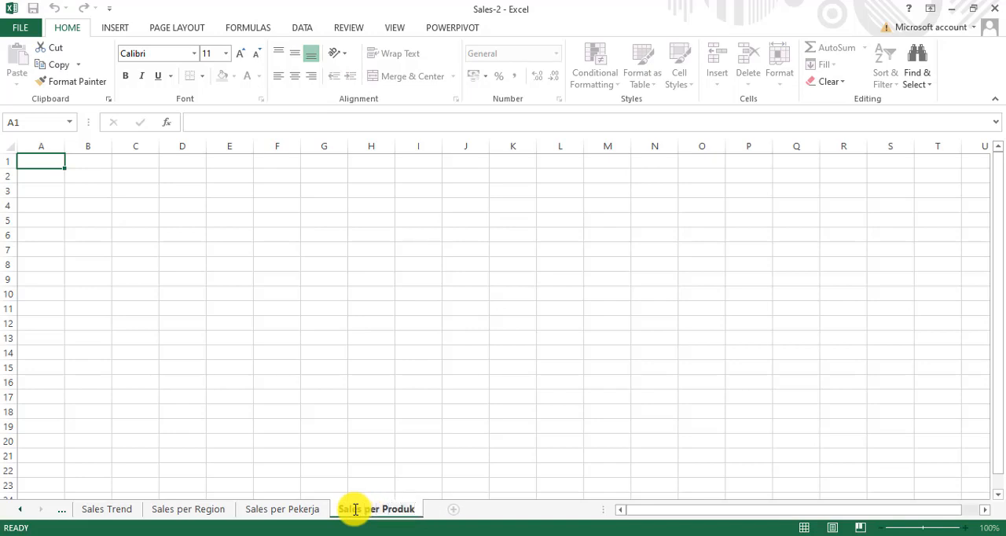
pyautogui.press('Return')
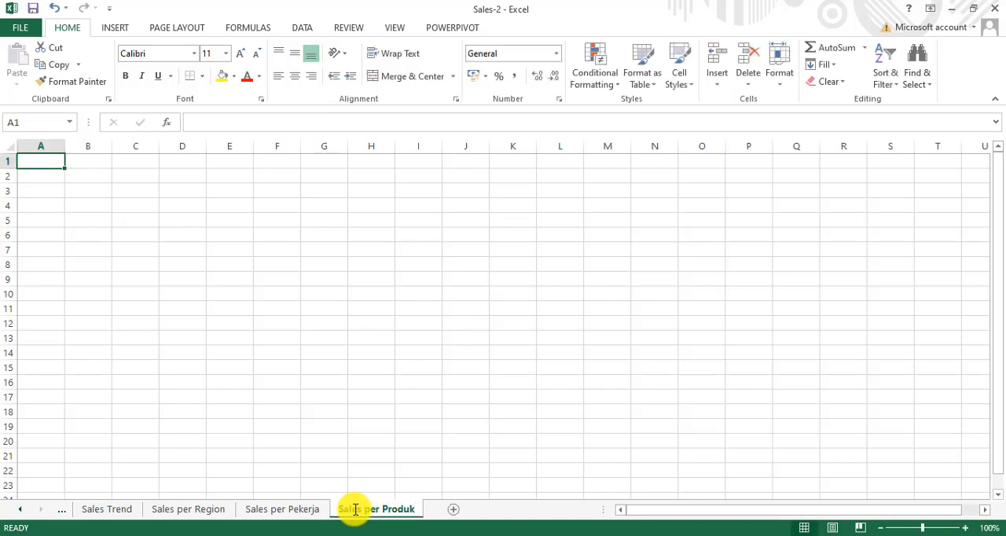
# Step: Create a PivotTable from the named range data at A1 of Sales per Produk, with Produk as rows and Sum of Qty as values
pyautogui.click(114, 27)
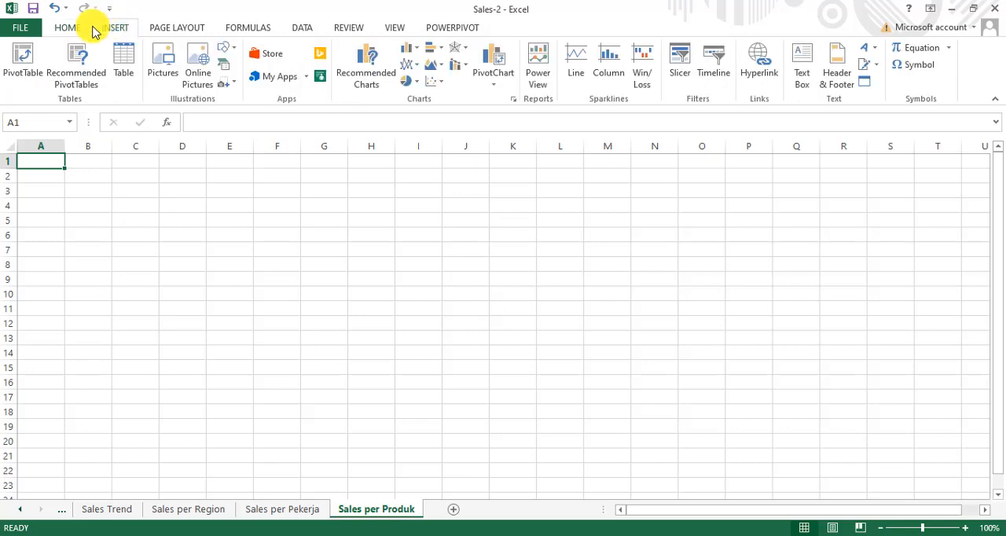
pyautogui.click(24, 60)
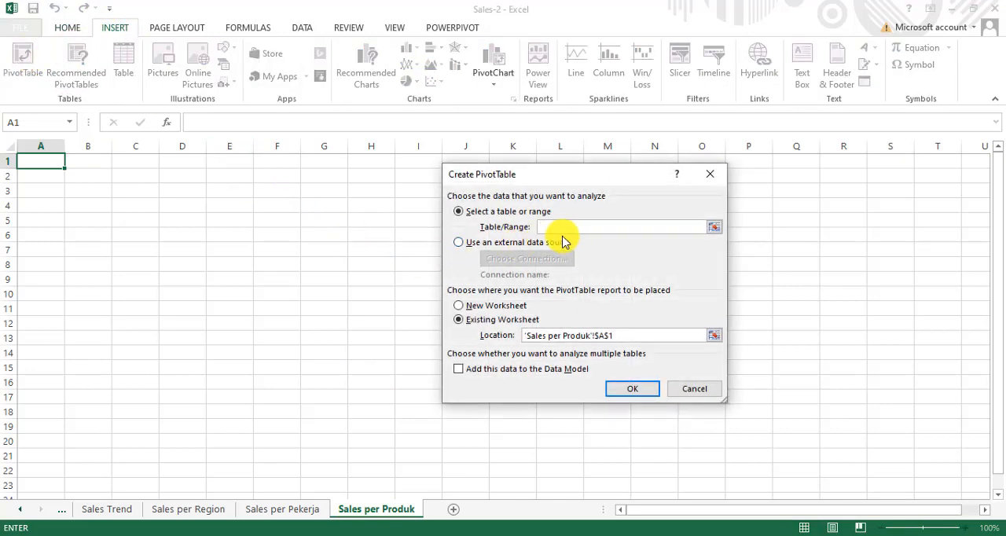
pyautogui.write('data')
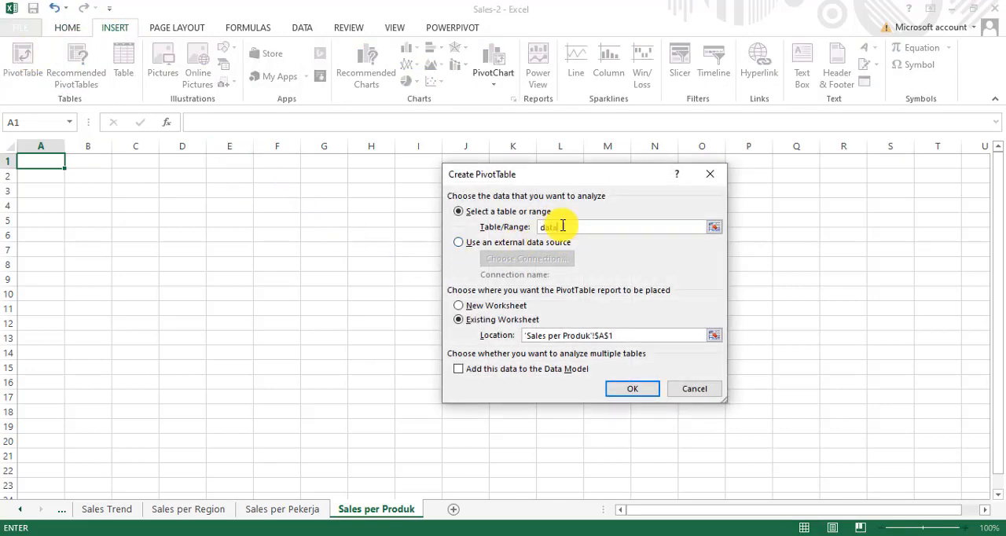
pyautogui.click(629, 391)
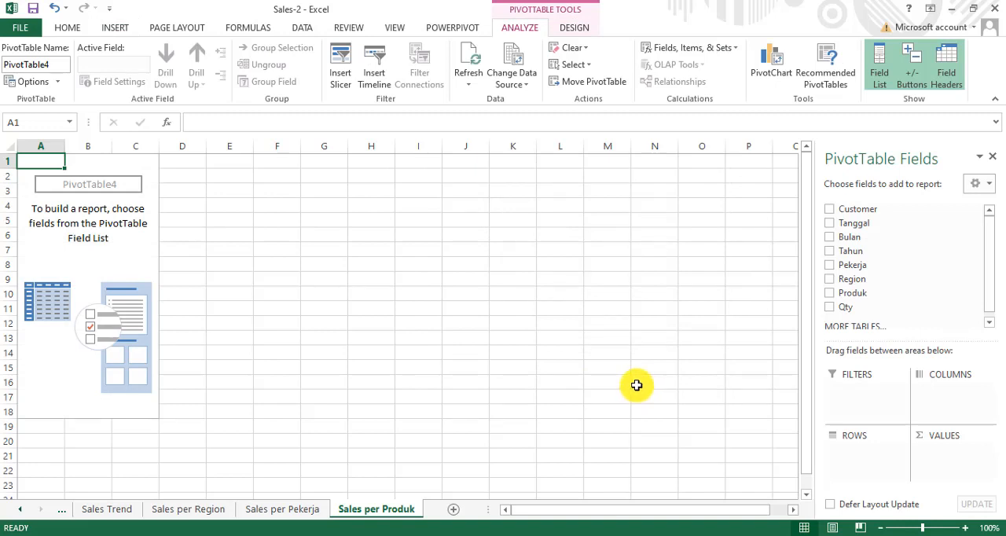
pyautogui.moveTo(852, 266); pyautogui.dragTo(855, 449)
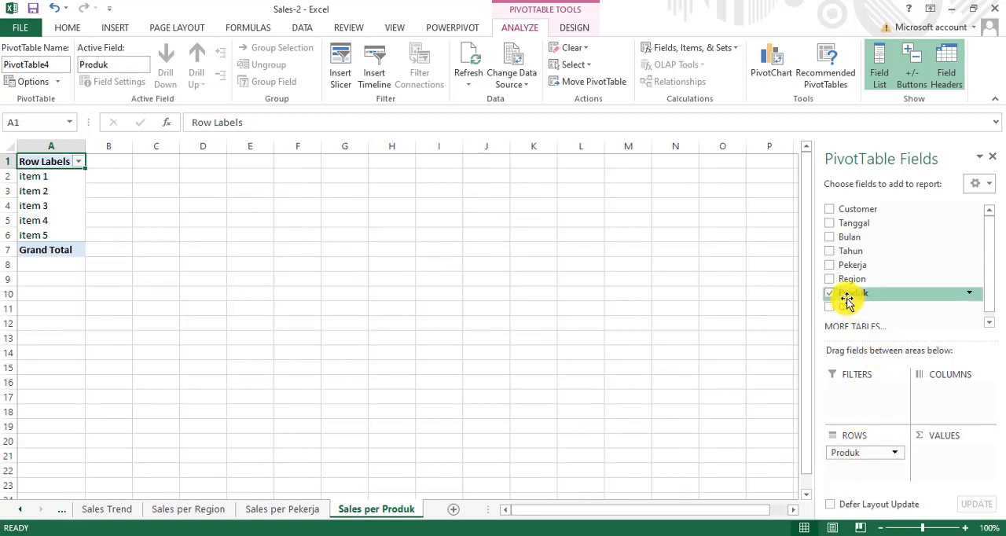
pyautogui.moveTo(849, 308); pyautogui.dragTo(943, 460)
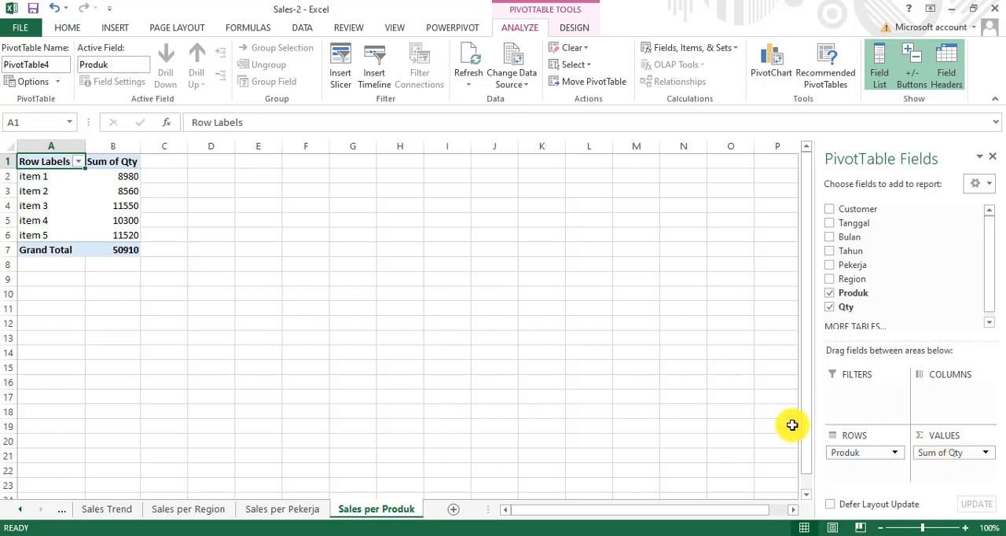
# Step: Insert a Doughnut PivotChart for the Produk table and place it just right of the table, starting at row 1
pyautogui.click(768, 72)
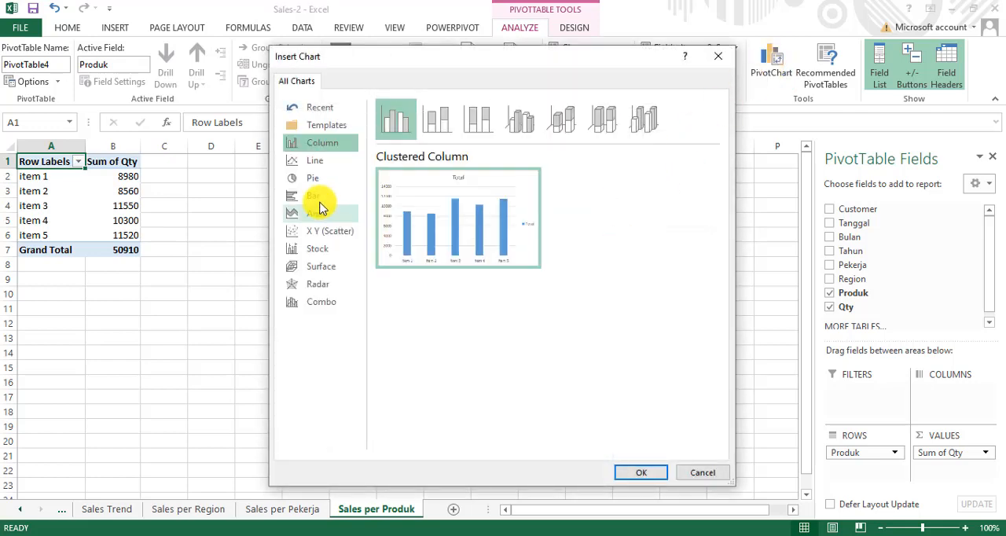
pyautogui.click(311, 179)
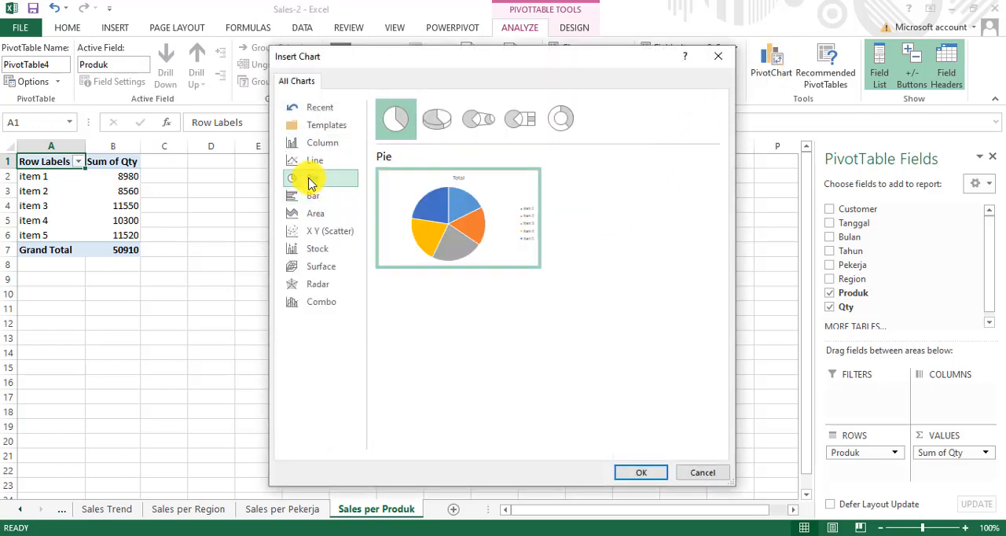
pyautogui.click(558, 122)
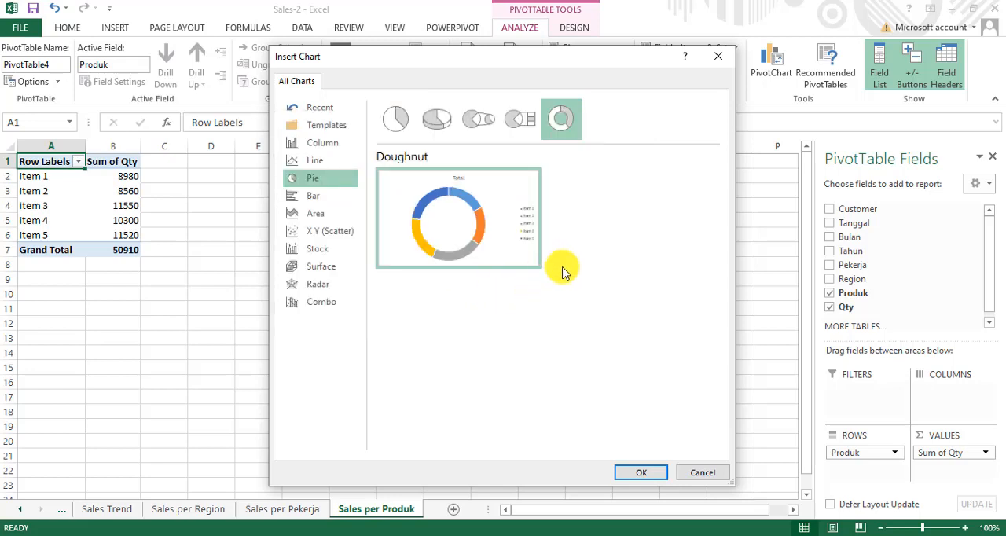
pyautogui.click(641, 473)
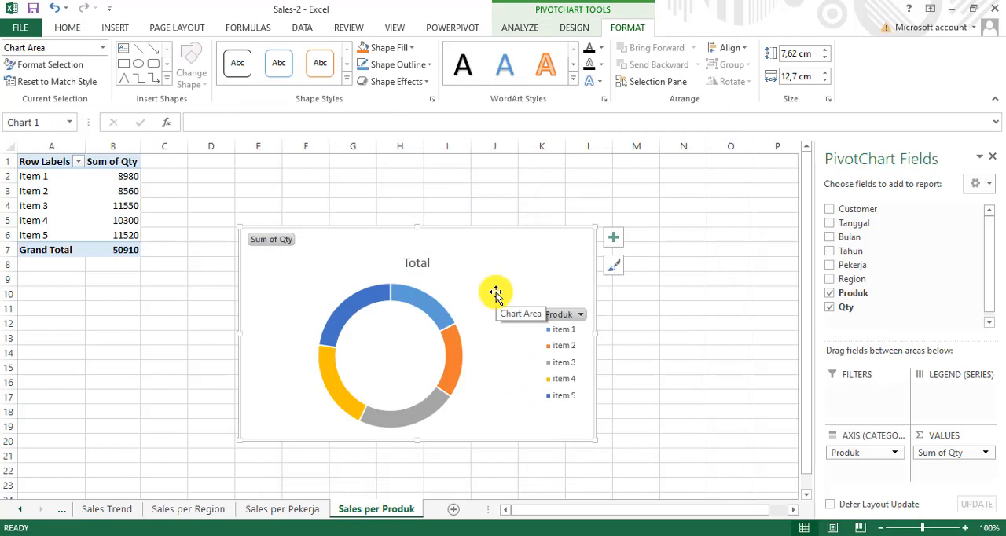
pyautogui.moveTo(496, 294)
pyautogui.mouseDown()
pyautogui.moveTo(447, 238)
pyautogui.moveTo(410, 219)
pyautogui.mouseUp()
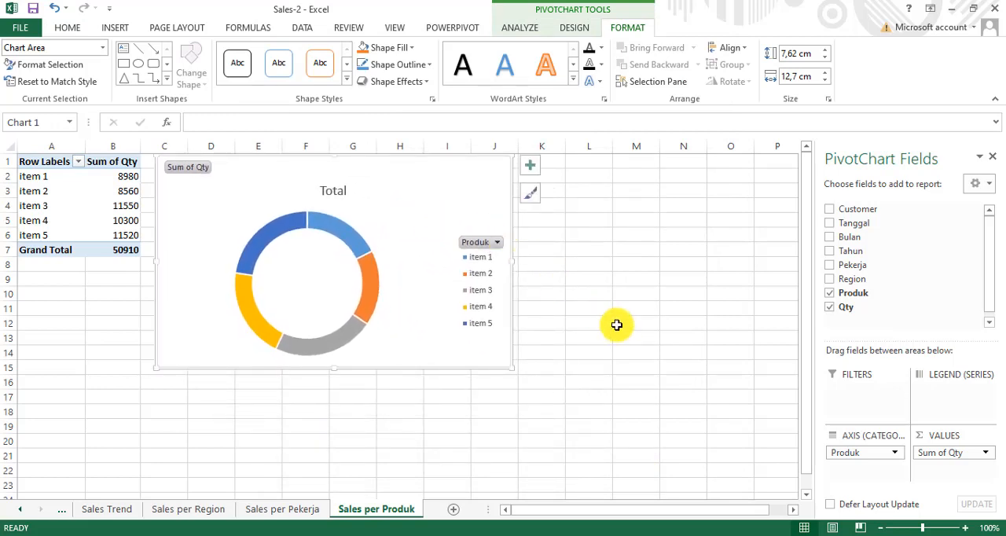
pyautogui.click(581, 316)
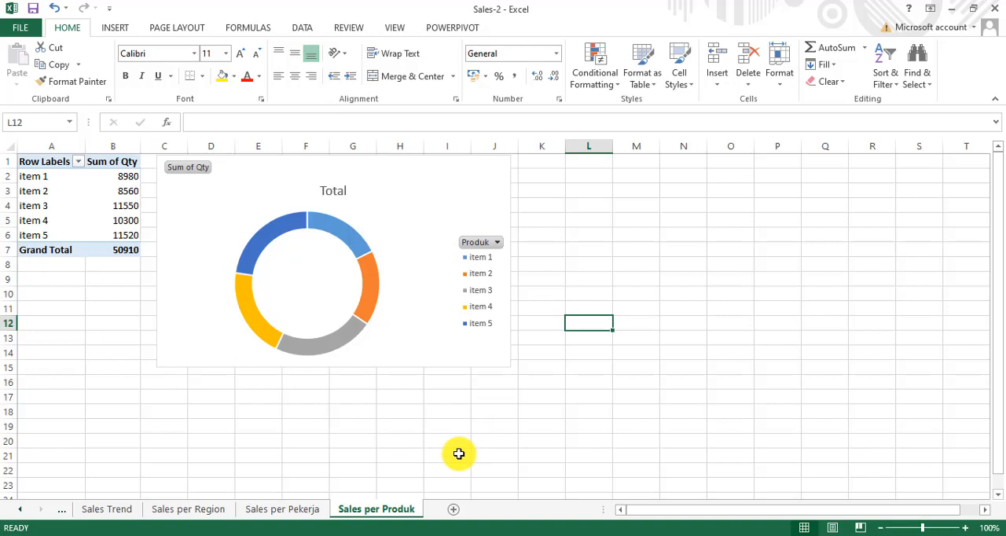
# Step: Add a new worksheet after Sales per Produk and name it Sales per Customer
pyautogui.click(455, 512)
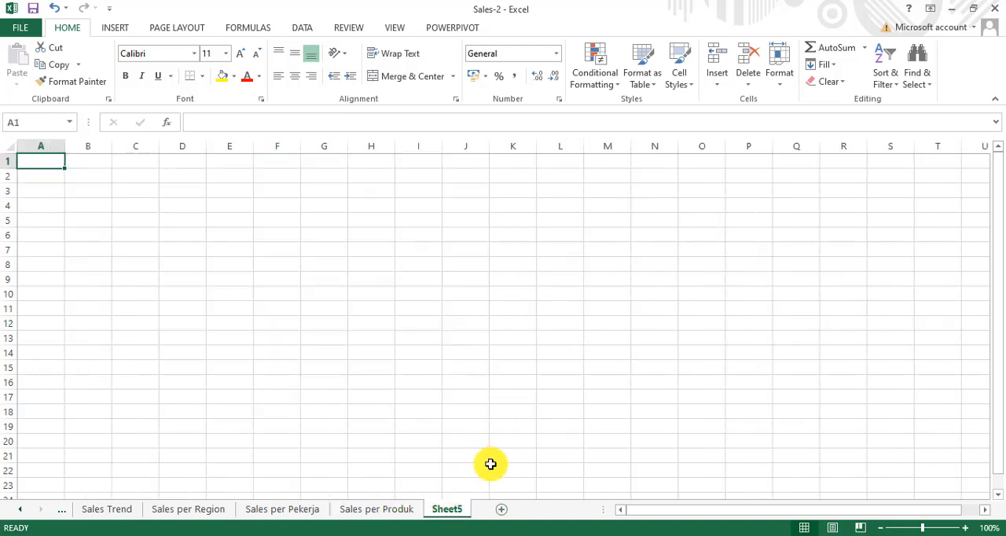
pyautogui.doubleClick(446, 510)
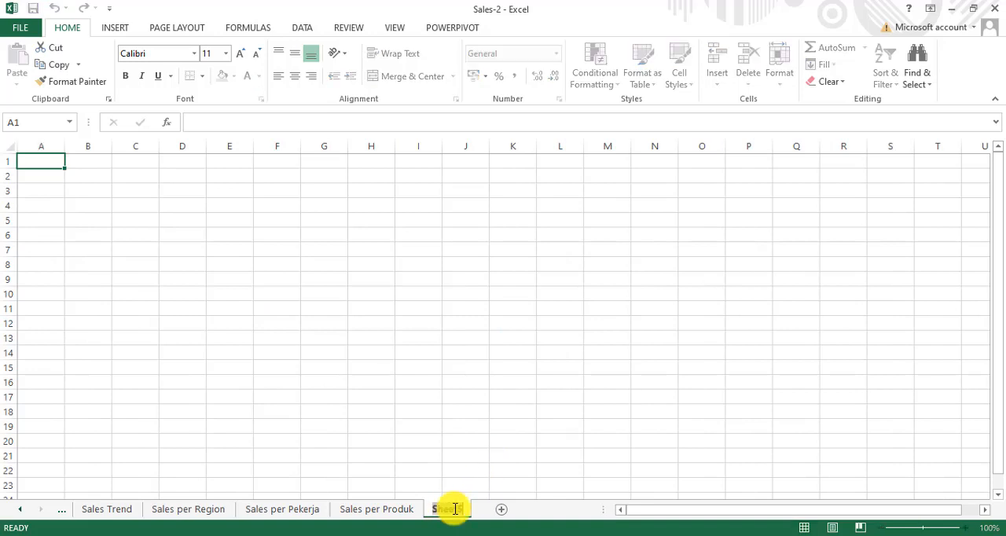
pyautogui.write('Sales ')
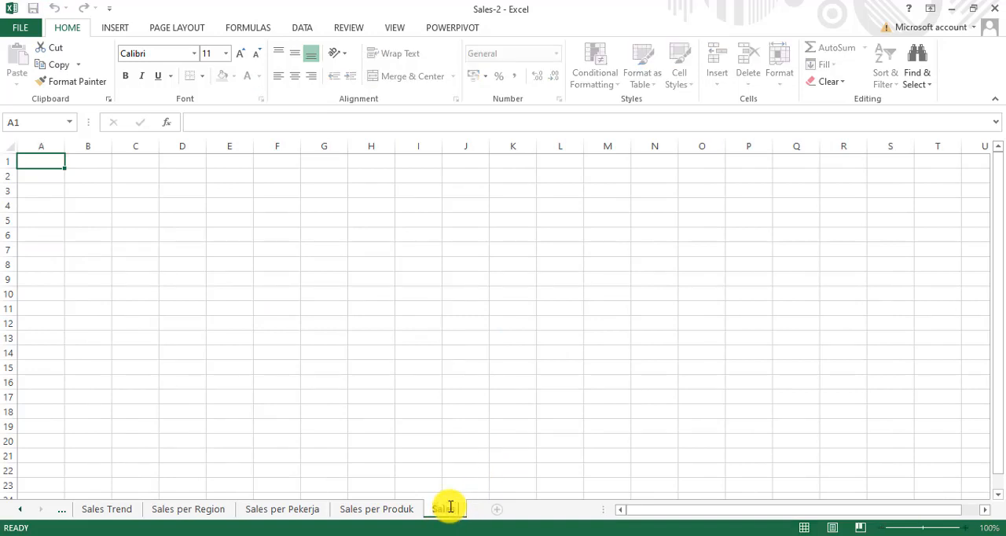
pyautogui.write('per Cust')
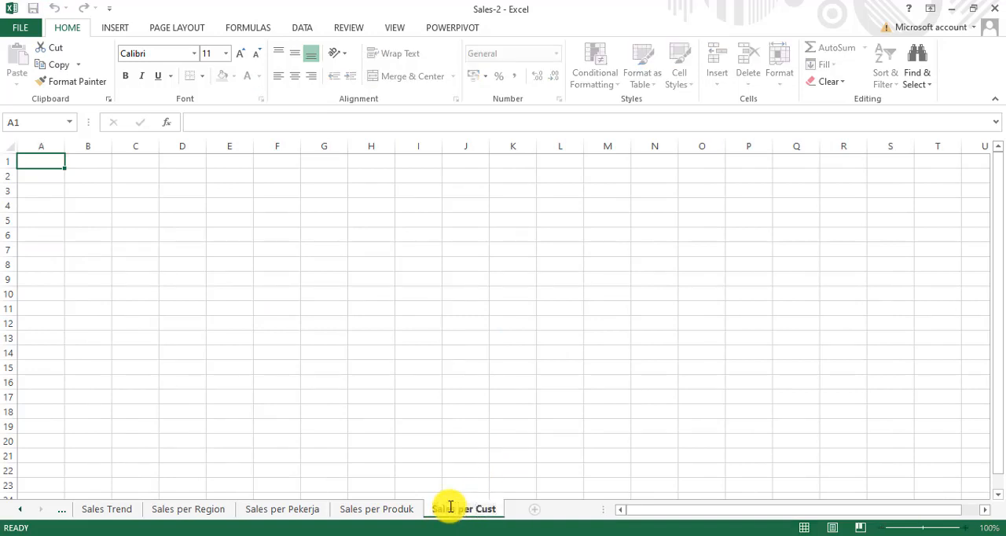
pyautogui.write('omer')
pyautogui.press('Return')
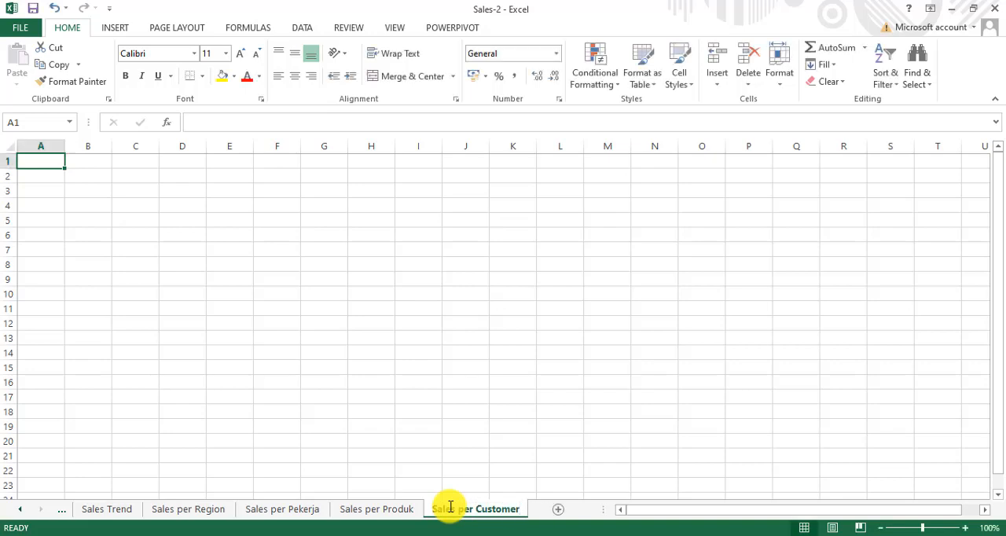
# Step: Create a PivotTable from the named range data at A1 of Sales per Customer, with Customer as rows and Sum of Qty as values
pyautogui.scroll(-1, 192, 257)
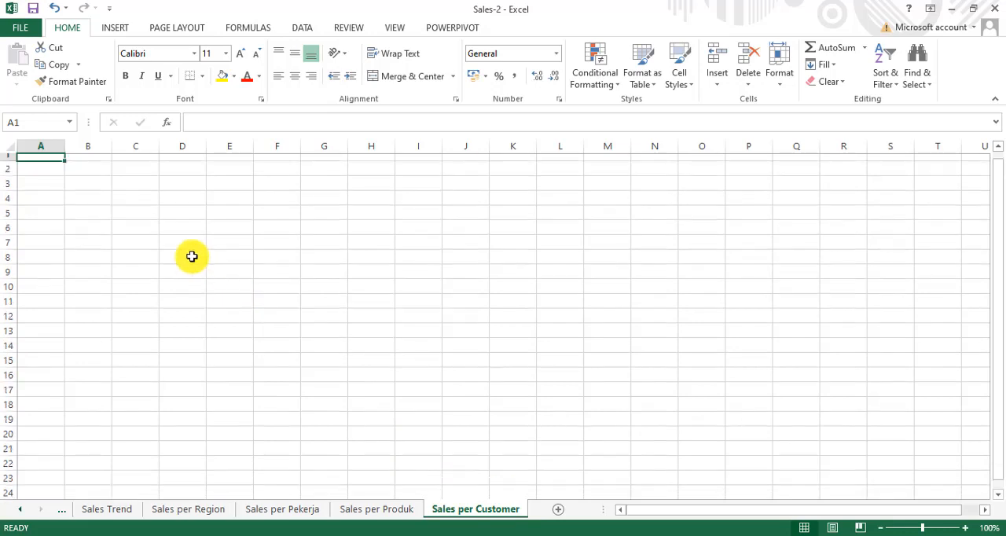
pyautogui.scroll(1, 192, 256)
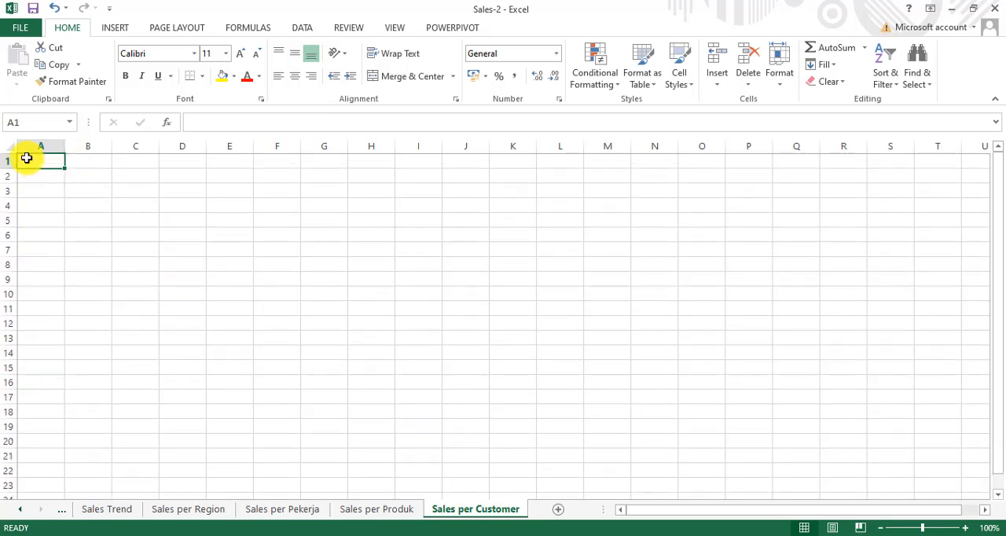
pyautogui.click(113, 27)
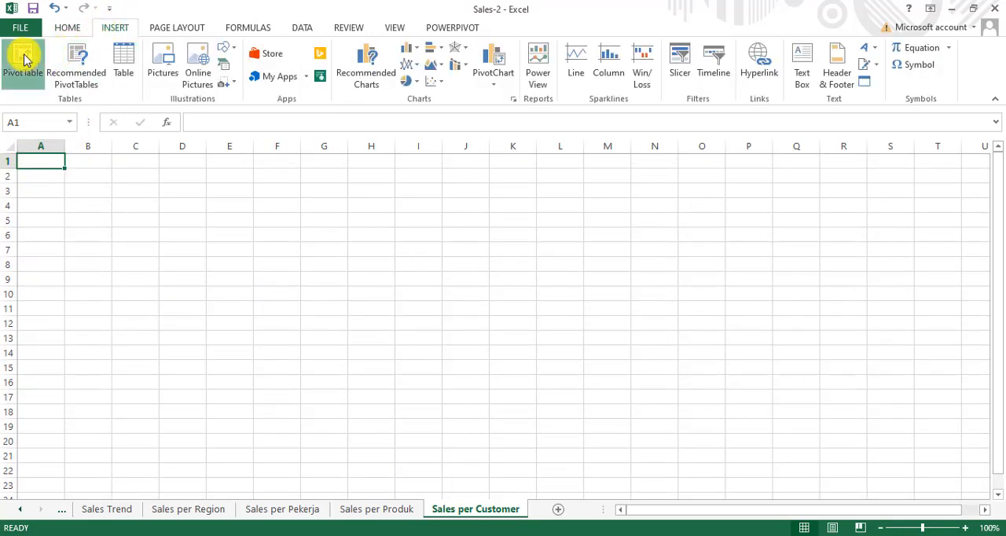
pyautogui.click(24, 59)
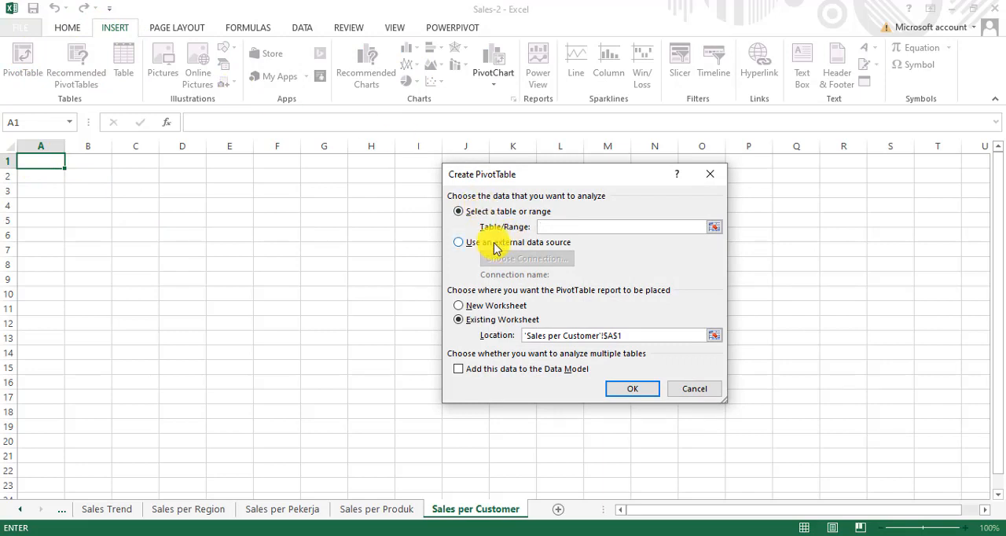
pyautogui.write('data')
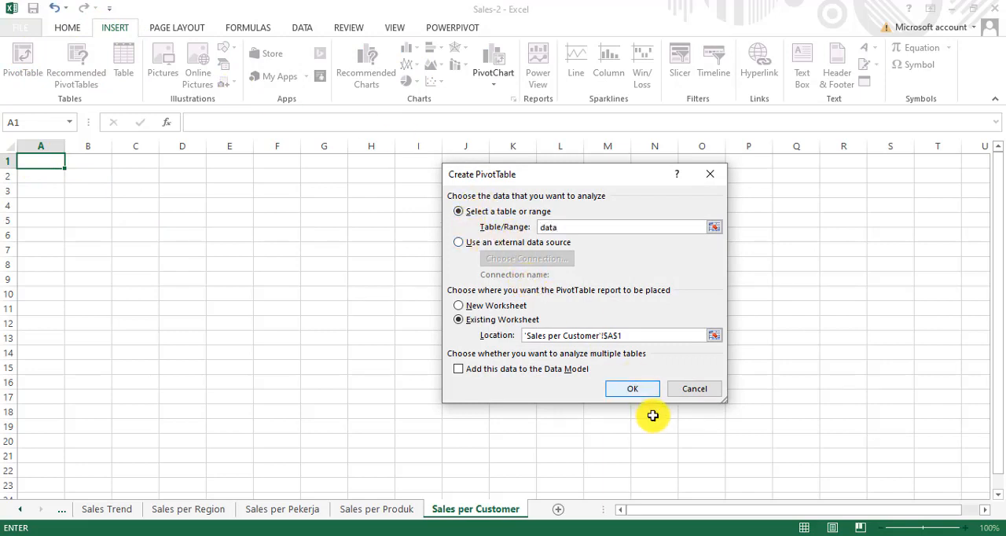
pyautogui.click(631, 388)
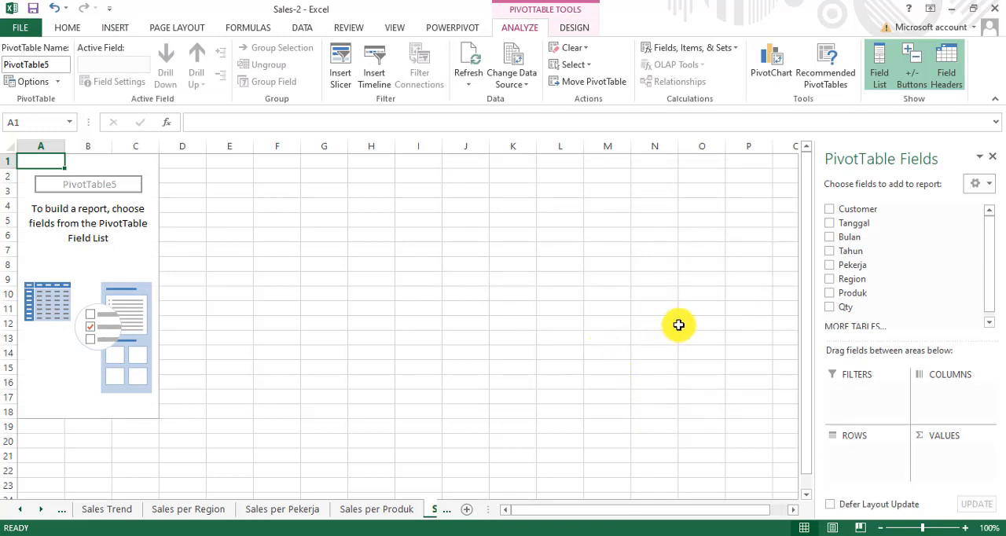
pyautogui.moveTo(851, 212); pyautogui.dragTo(861, 459)
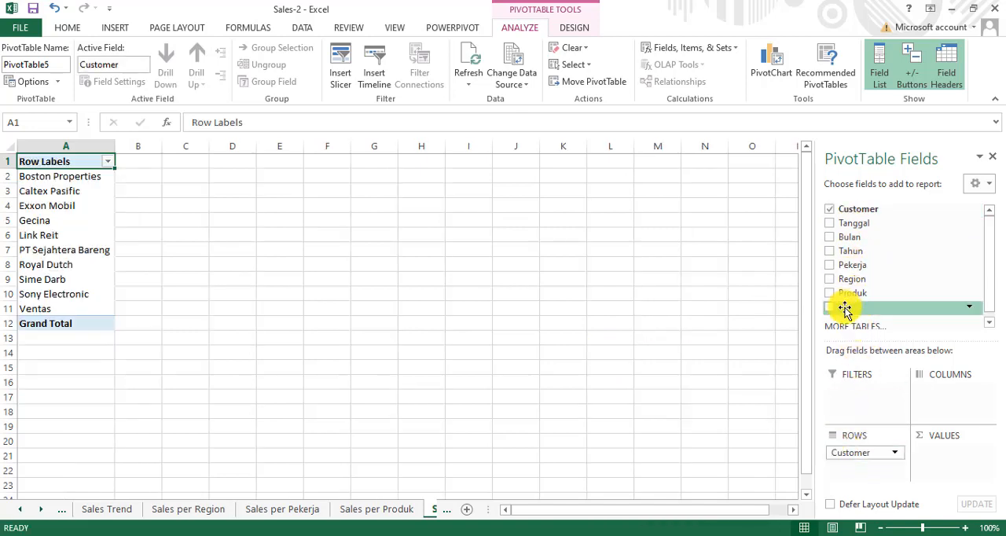
pyautogui.moveTo(845, 310); pyautogui.dragTo(954, 461)
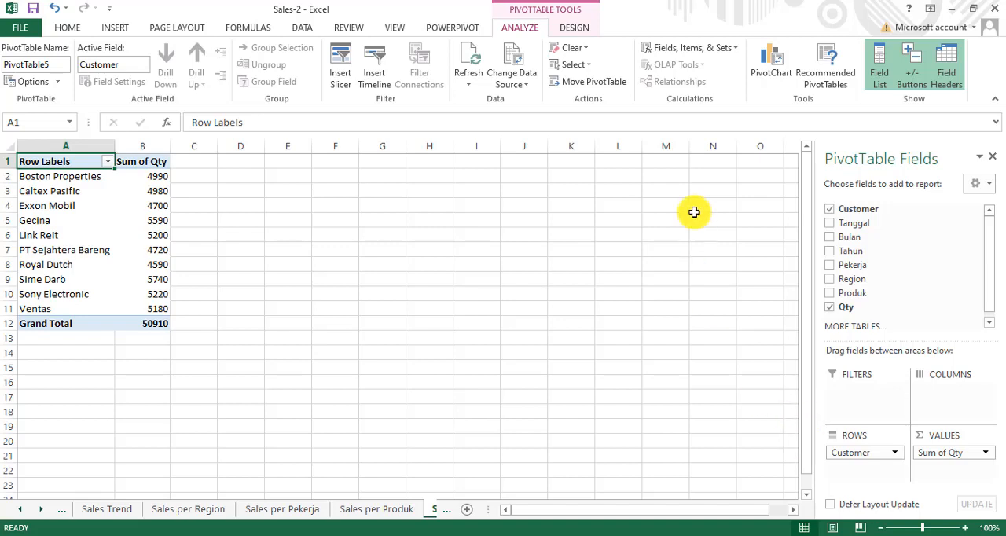
# Step: Insert a Clustered Bar PivotChart for the Customer table and place it just right of the table, level with its first row
pyautogui.click(771, 66)
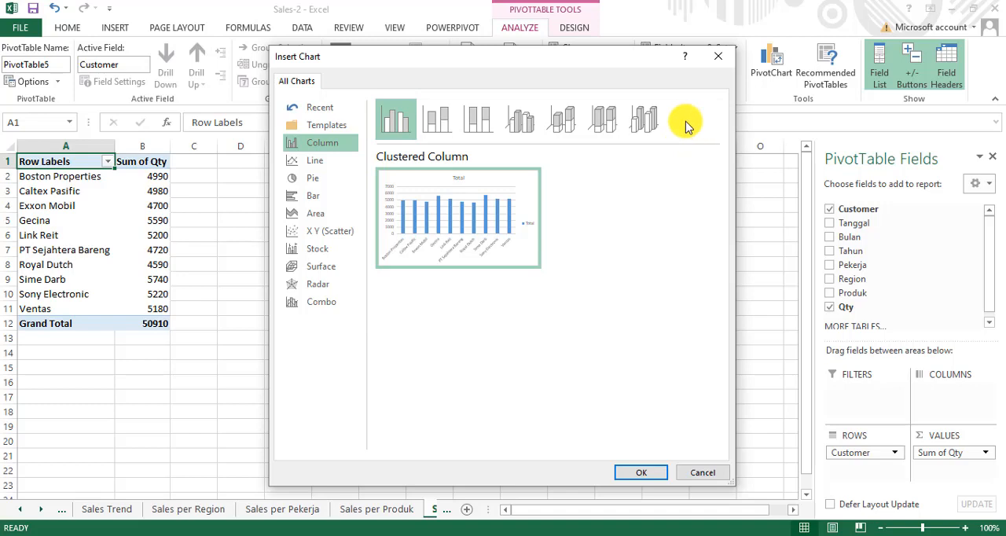
pyautogui.click(327, 195)
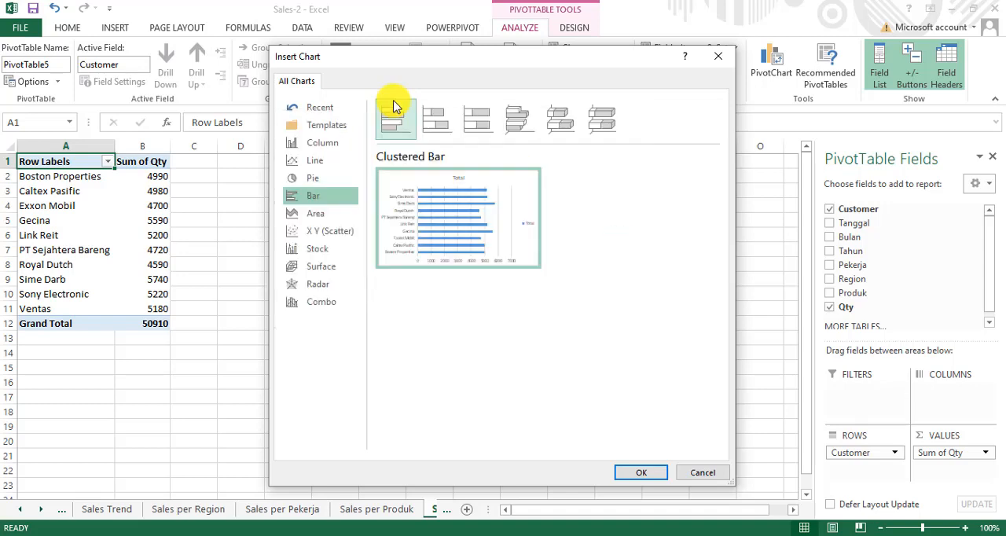
pyautogui.click(639, 474)
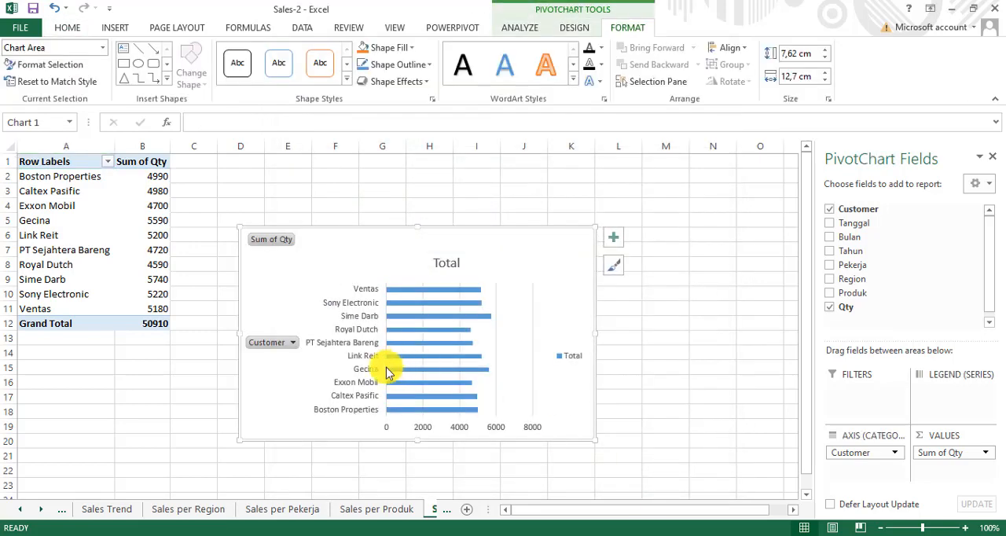
pyautogui.moveTo(342, 442); pyautogui.dragTo(286, 348)
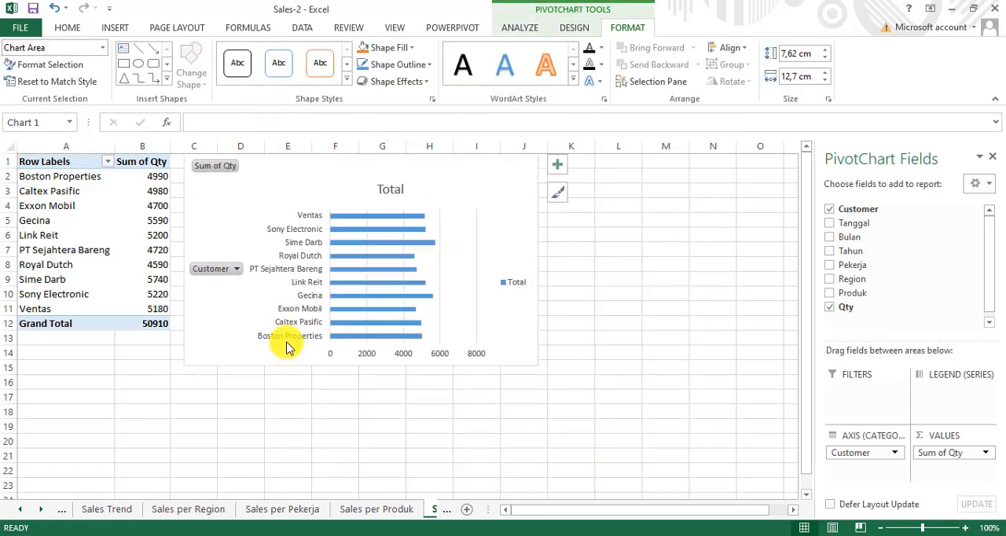
pyautogui.click(606, 287)
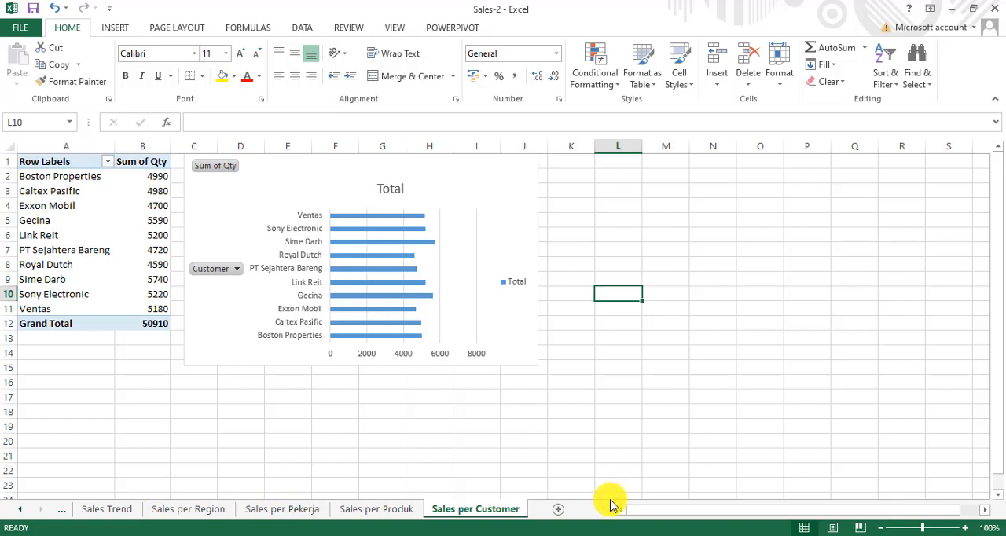
# Step: Widen the sheet tab area until all tabs from Master Data to Sales per Customer fit in view
pyautogui.moveTo(603, 509)
pyautogui.mouseDown()
pyautogui.moveTo(680, 511)
pyautogui.moveTo(584, 516)
pyautogui.mouseUp()
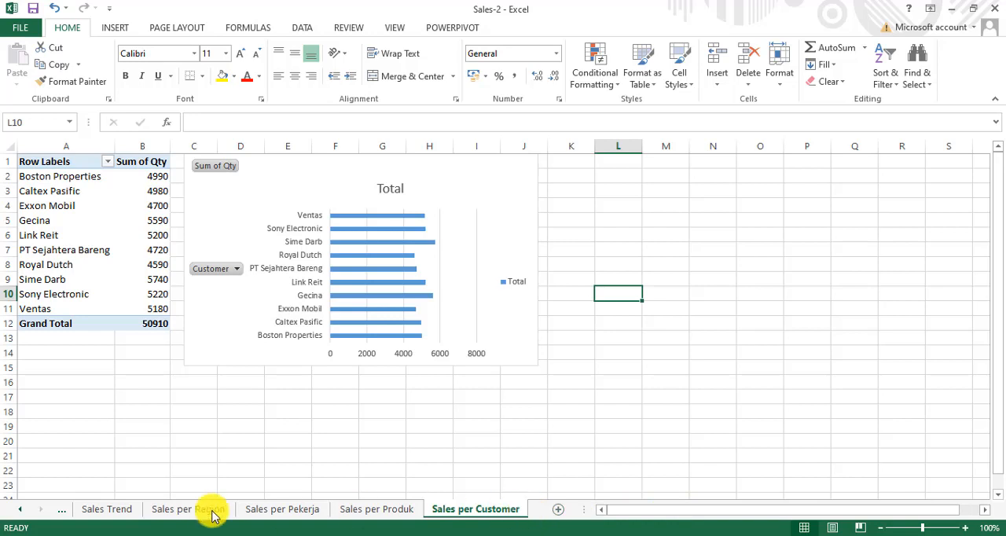
pyautogui.click(20, 511)
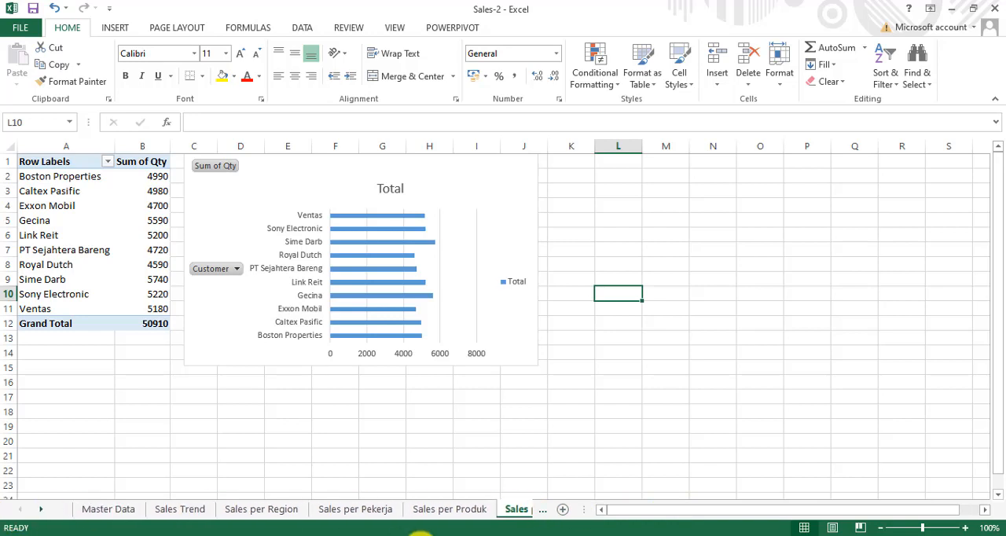
pyautogui.moveTo(585, 509); pyautogui.dragTo(718, 504)
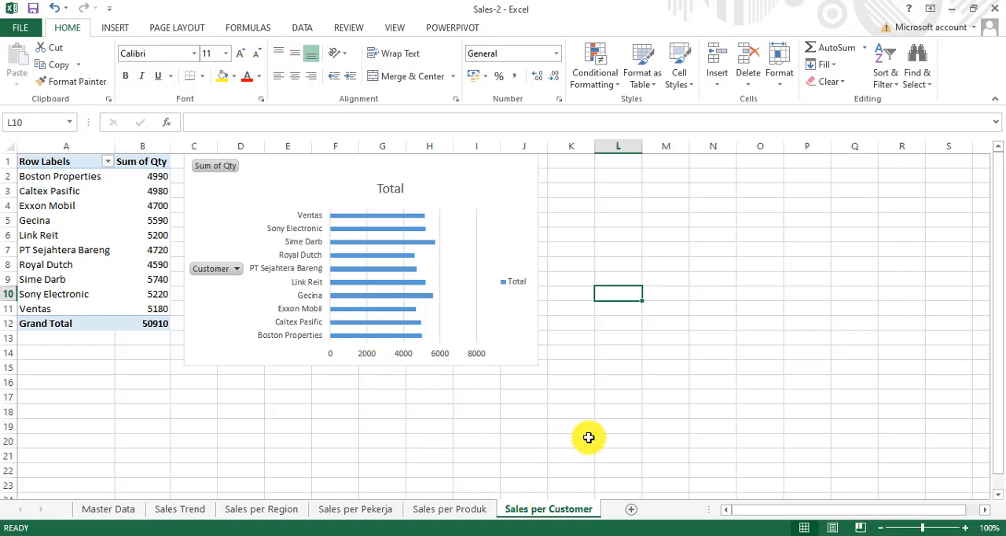
# Step: Add a new worksheet after Sales per Customer and name it Dashboard
pyautogui.click(636, 509)
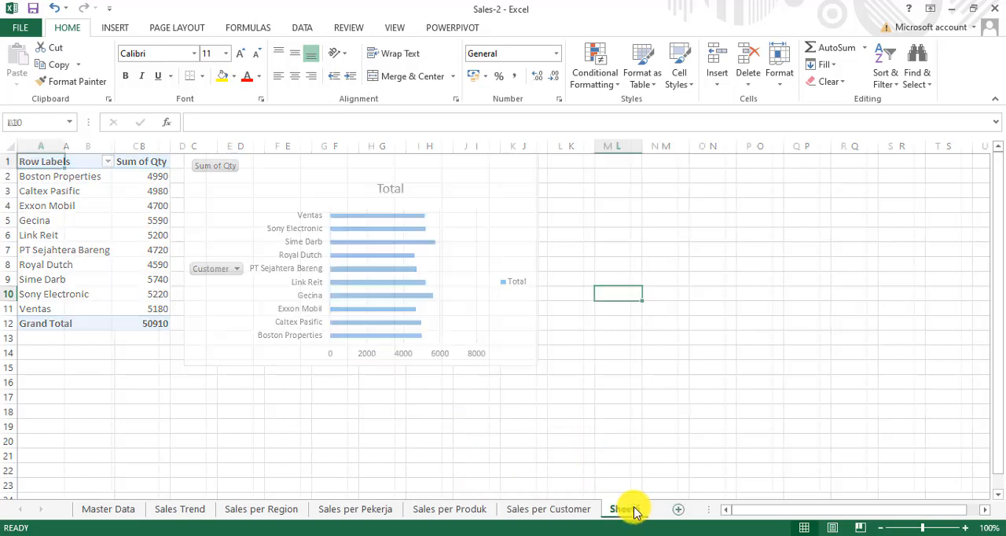
pyautogui.doubleClick(633, 517)
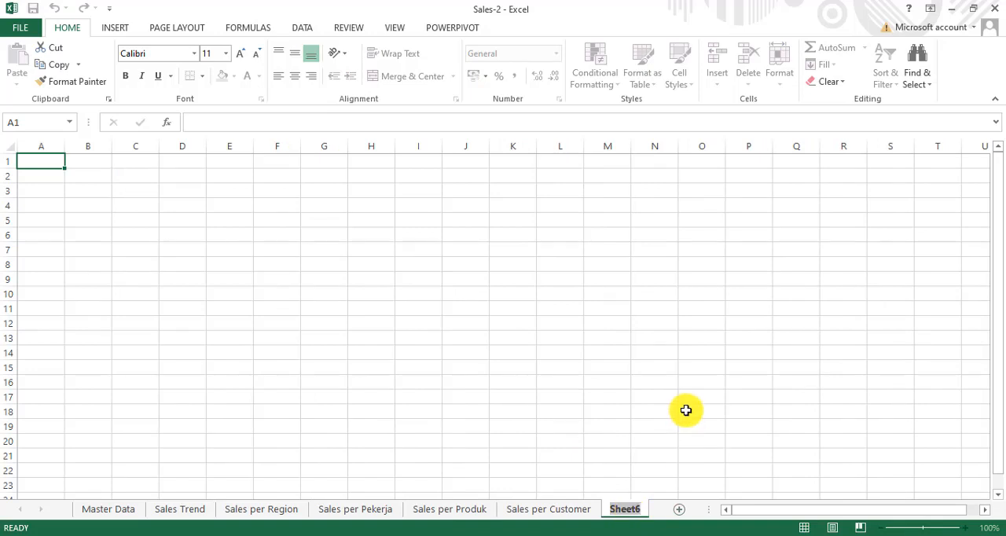
pyautogui.write('Das')
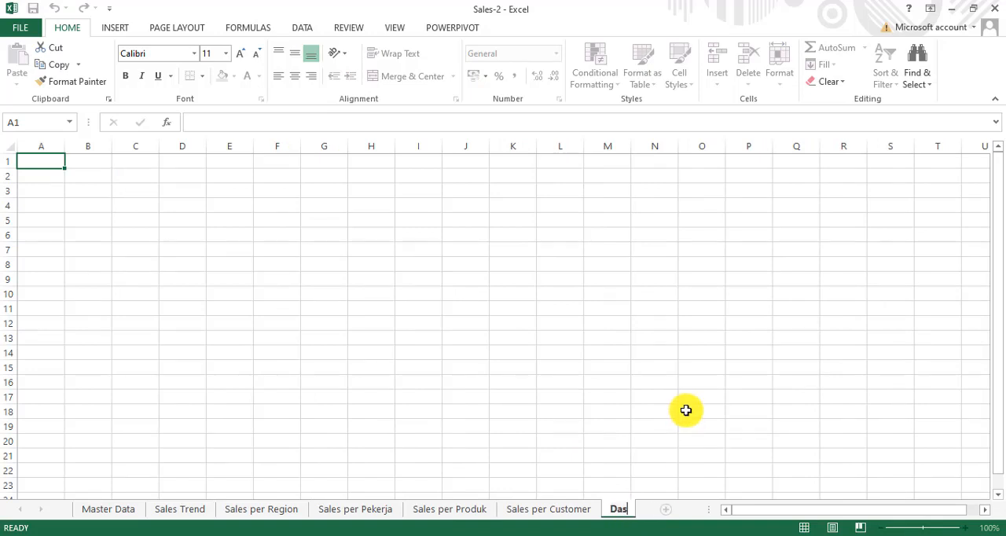
pyautogui.write('hboard')
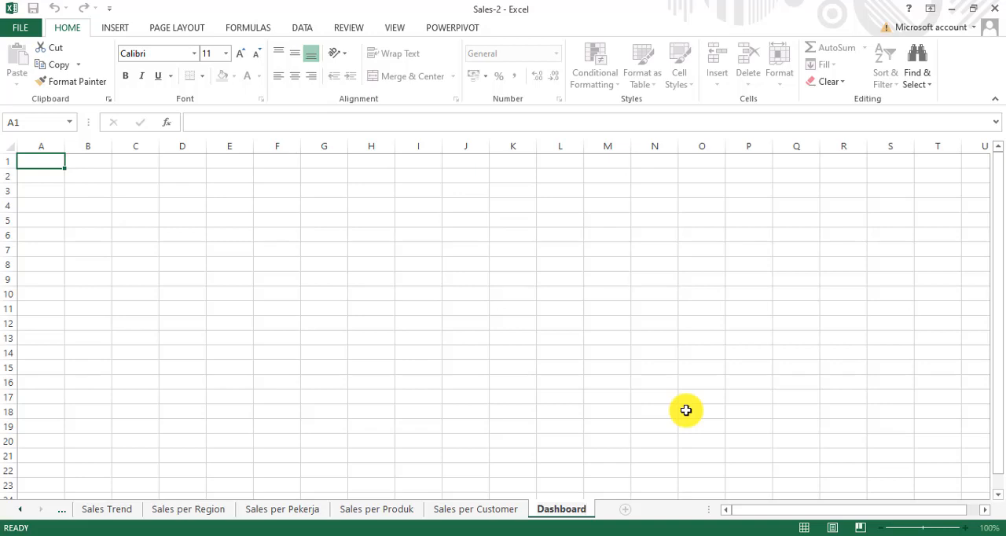
pyautogui.press('Return')
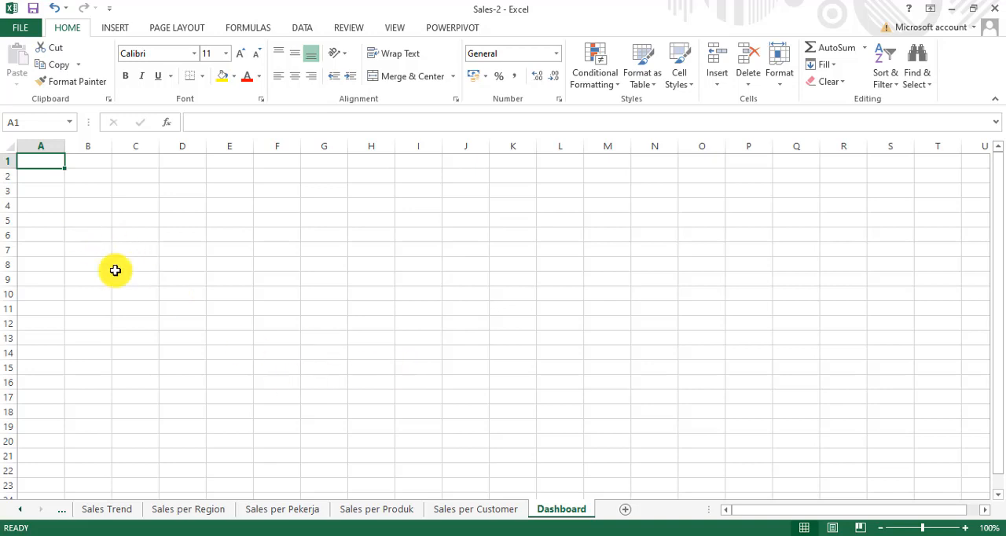
# Step: Hide the gridlines on the Dashboard sheet
pyautogui.click(398, 28)
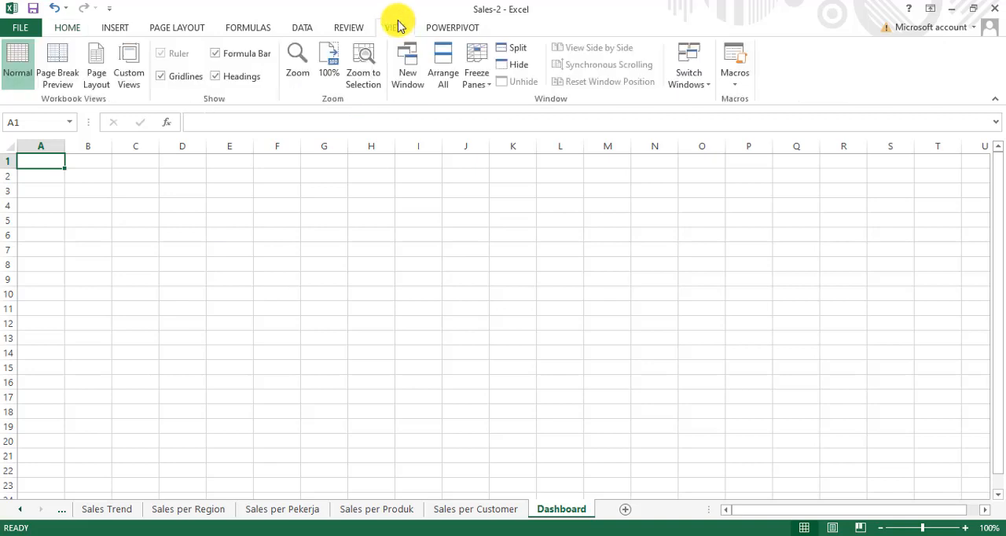
pyautogui.click(161, 76)
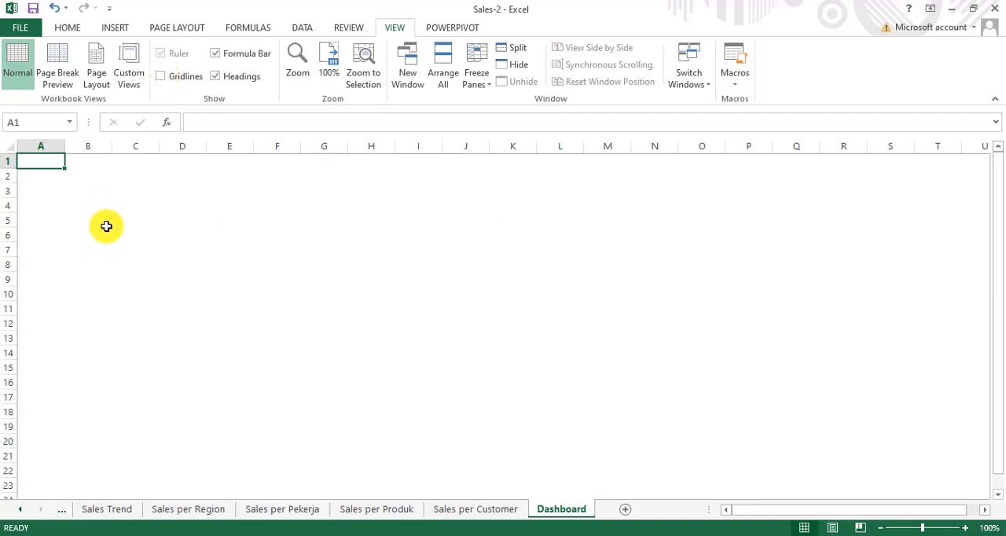
# Step: Draw a rounded rectangle about 28 cm wide and 7.1 cm high from A1 to Q14, then slightly reduce its corner rounding
pyautogui.click(124, 26)
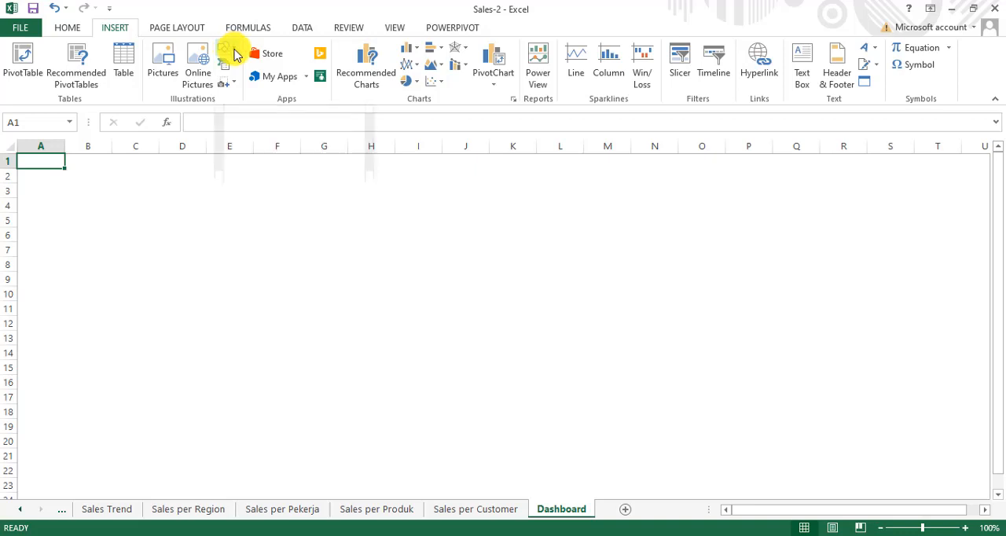
pyautogui.click(230, 52)
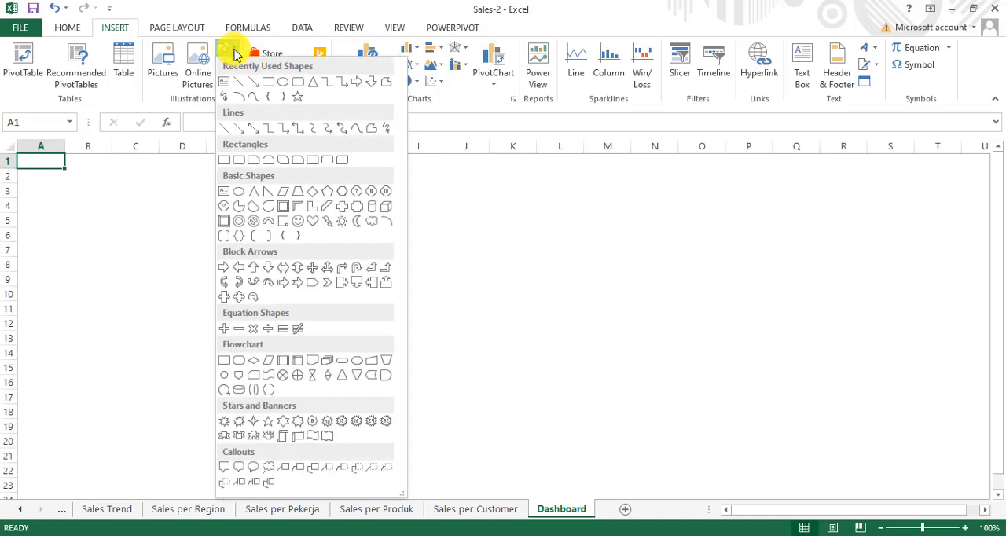
pyautogui.click(296, 82)
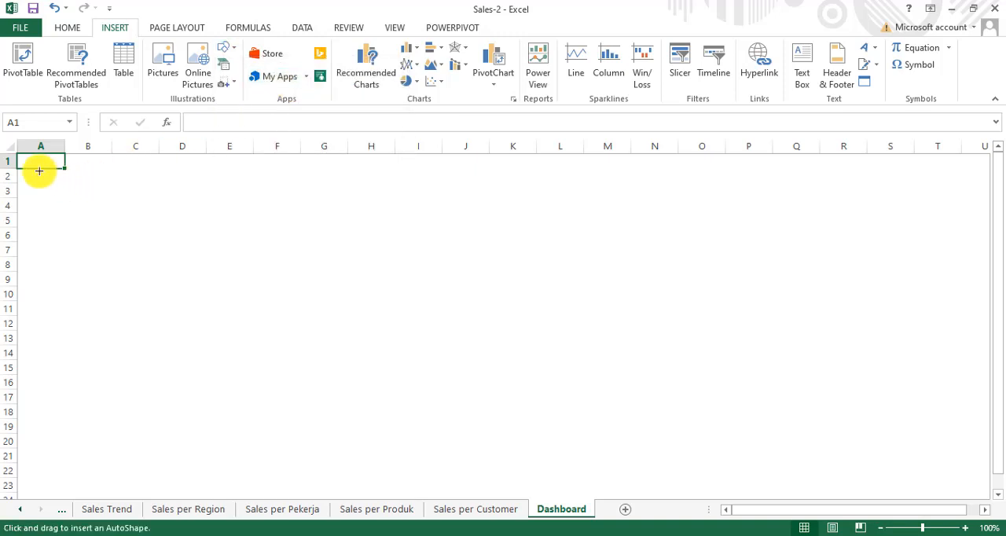
pyautogui.moveTo(24, 160)
pyautogui.mouseDown()
pyautogui.moveTo(332, 257)
pyautogui.moveTo(809, 387)
pyautogui.moveTo(803, 359)
pyautogui.mouseUp()
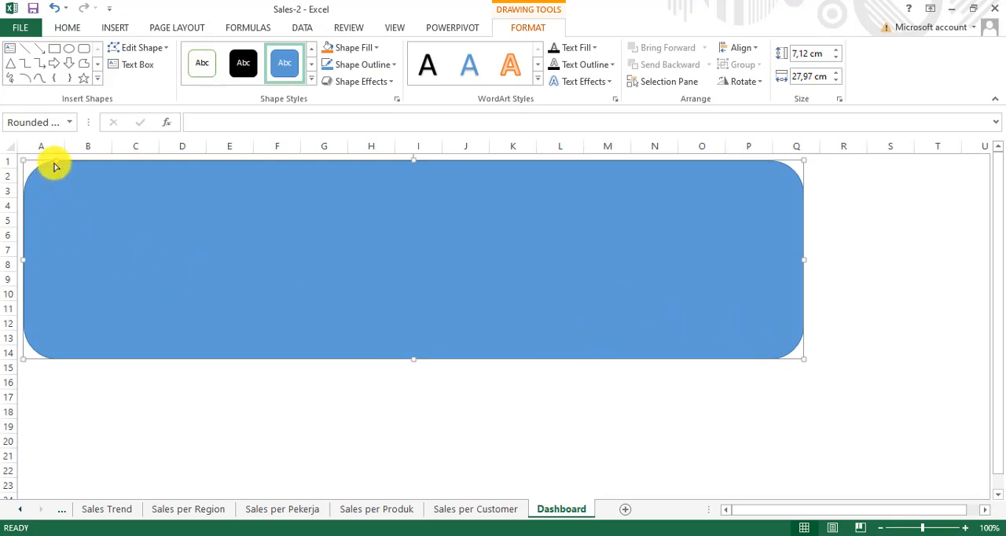
pyautogui.moveTo(56, 166); pyautogui.dragTo(43, 163)
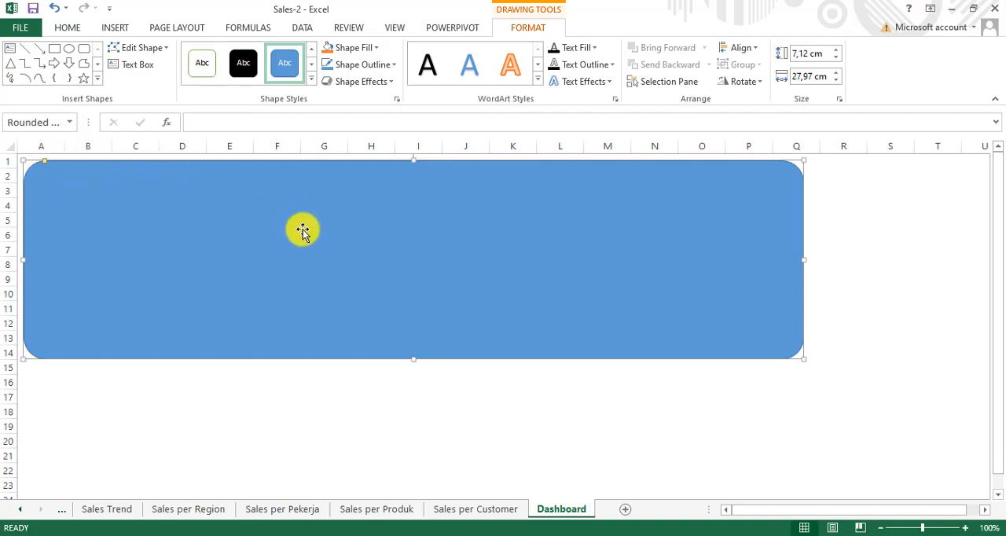
# Step: Give the rounded rectangle a solid black fill with 20% transparency
pyautogui.rightClick(303, 255)
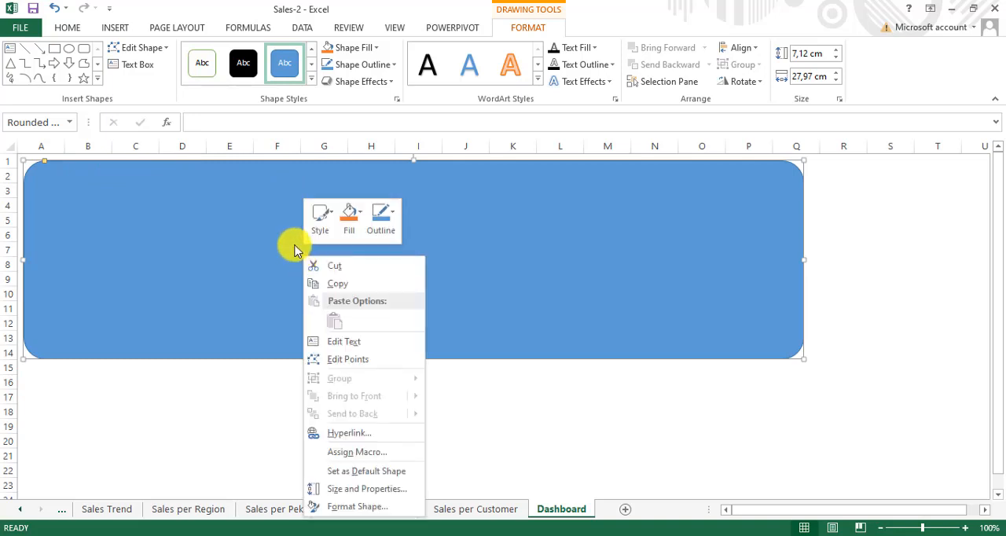
pyautogui.click(355, 509)
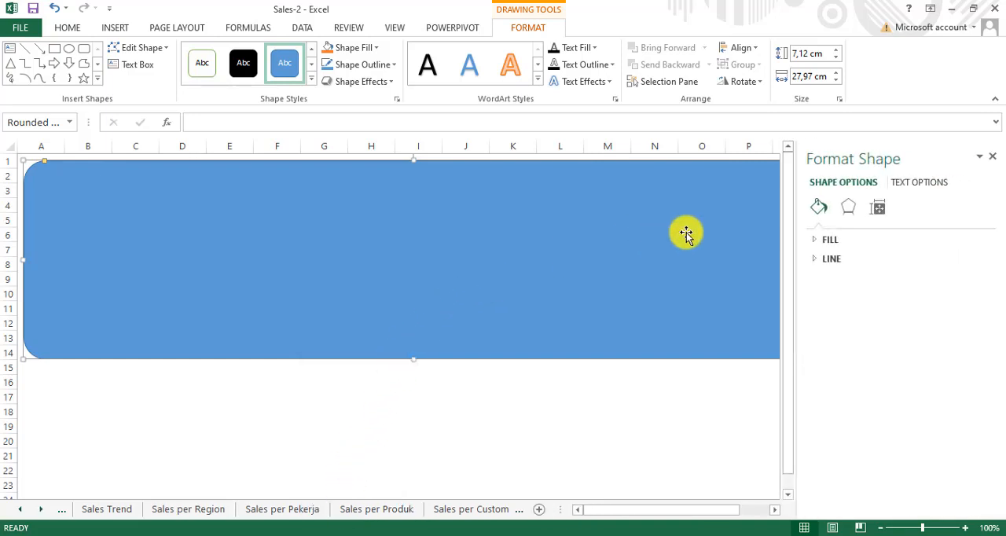
pyautogui.click(814, 242)
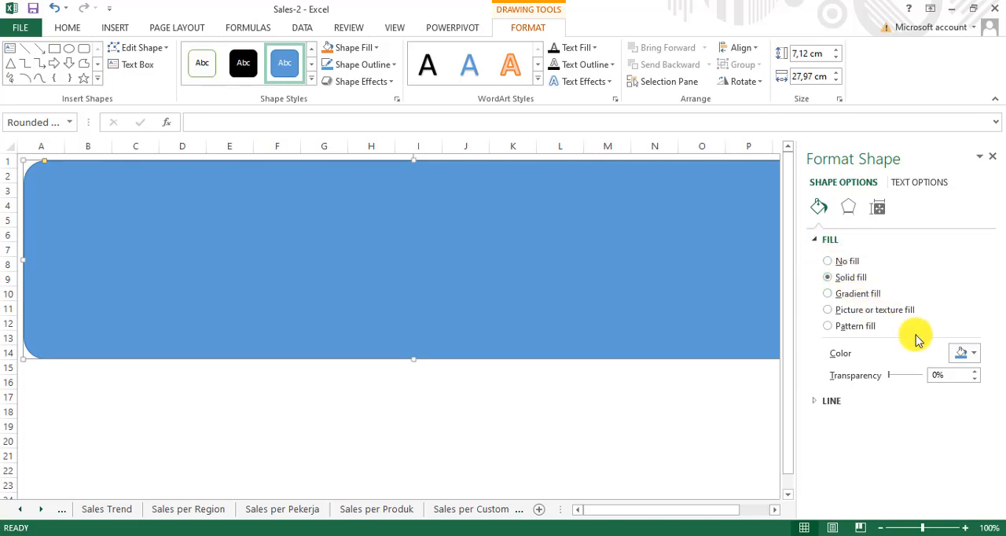
pyautogui.click(972, 355)
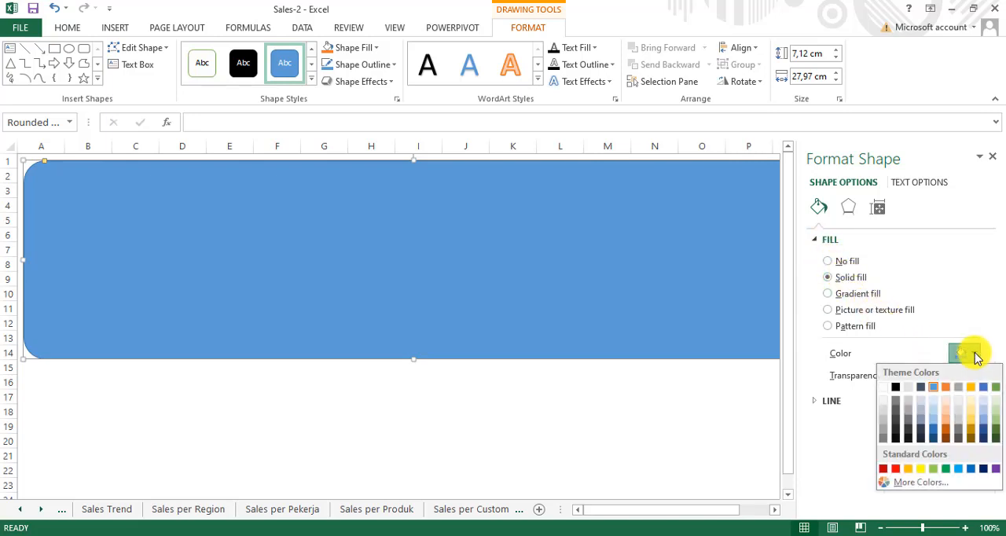
pyautogui.click(896, 391)
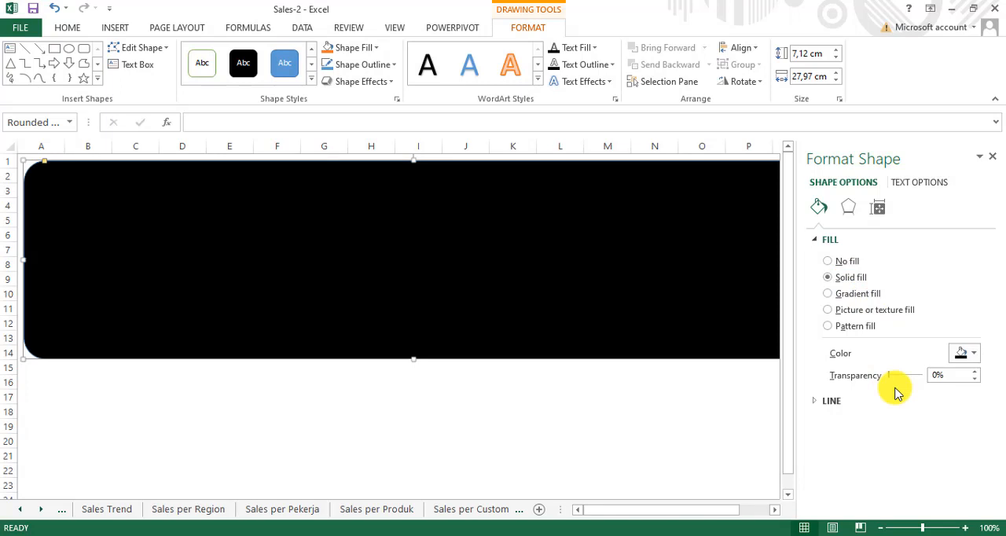
pyautogui.click(936, 377)
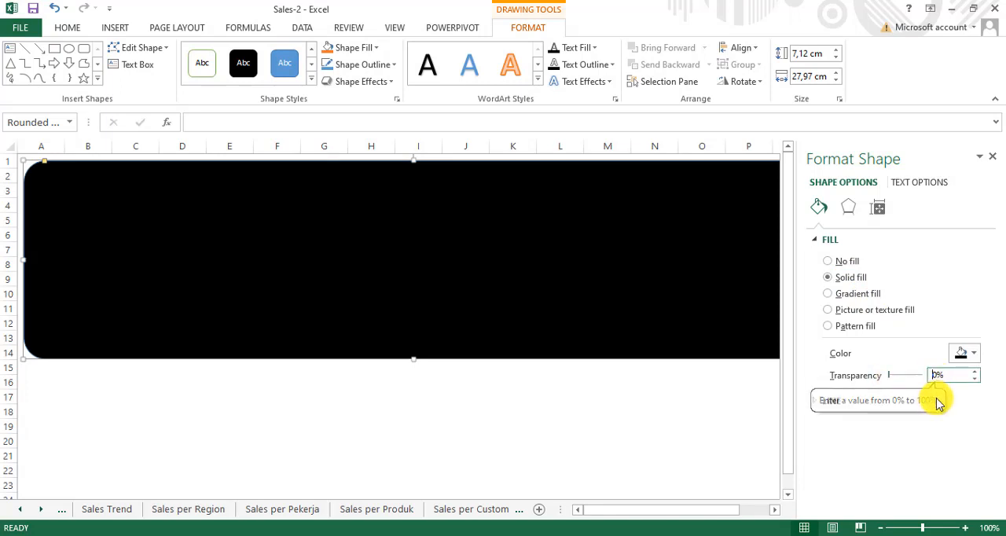
pyautogui.write('2')
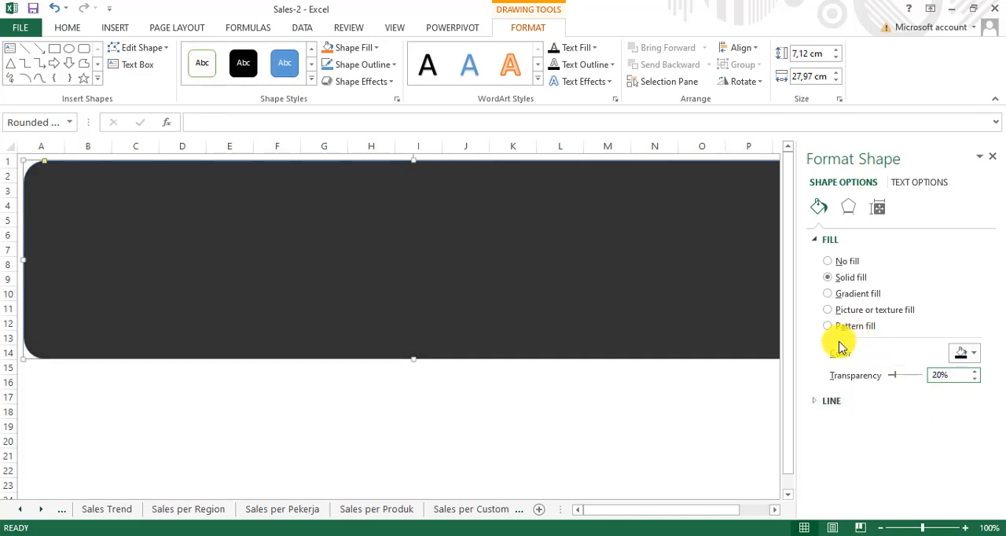
pyautogui.click(712, 425)
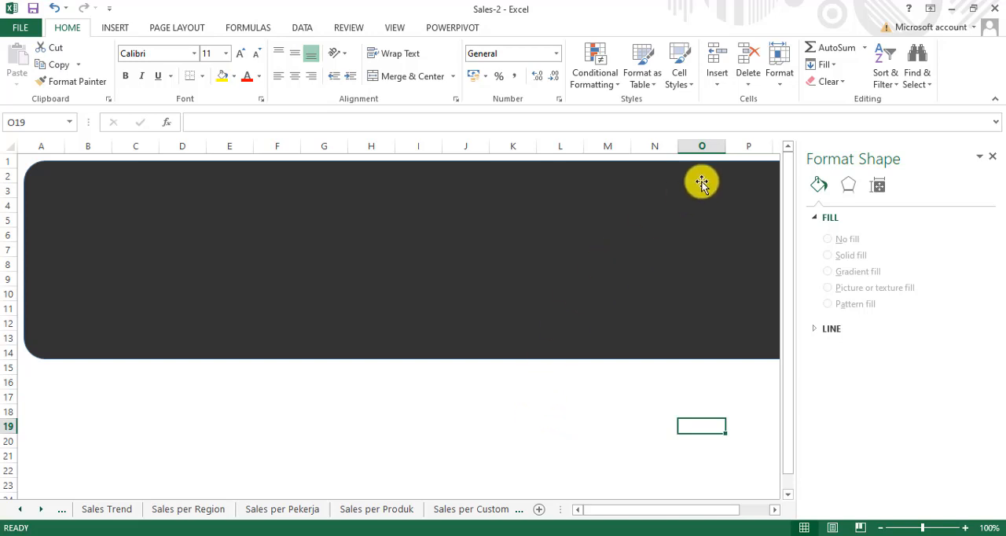
# Step: Collapse the ribbon, zoom the sheet out to 90%, and widen the sheet tab area until the Dashboard tab shows
pyautogui.click(995, 101)
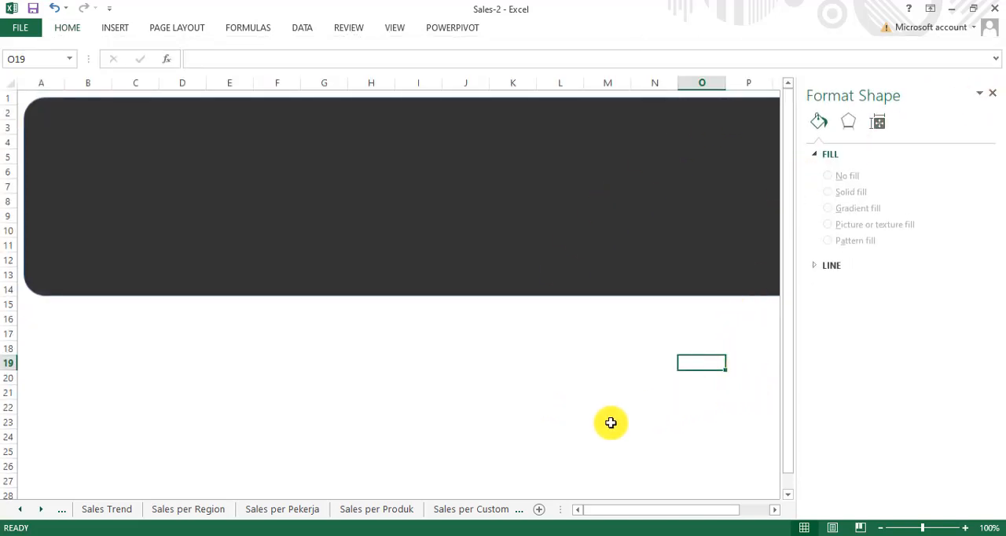
pyautogui.click(881, 528)
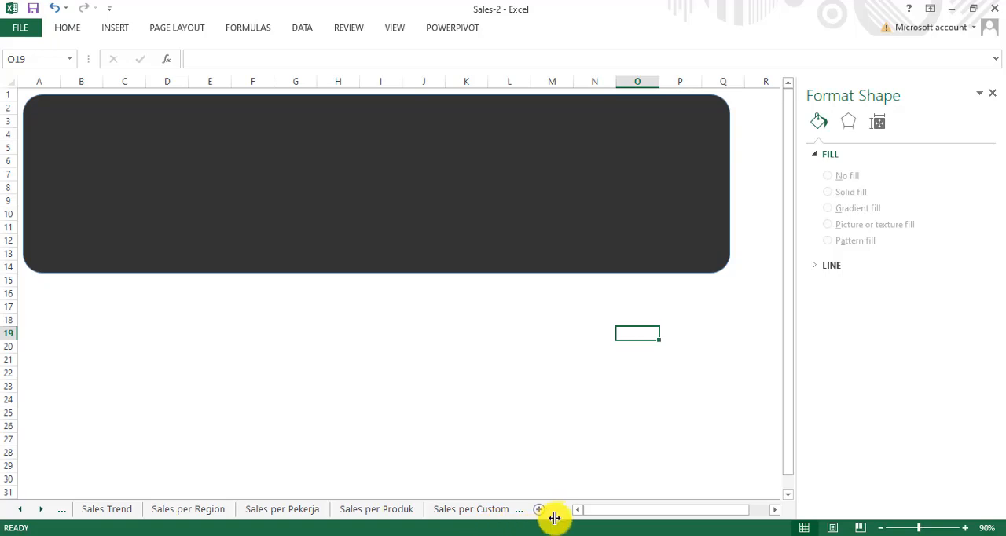
pyautogui.moveTo(566, 510); pyautogui.dragTo(639, 510)
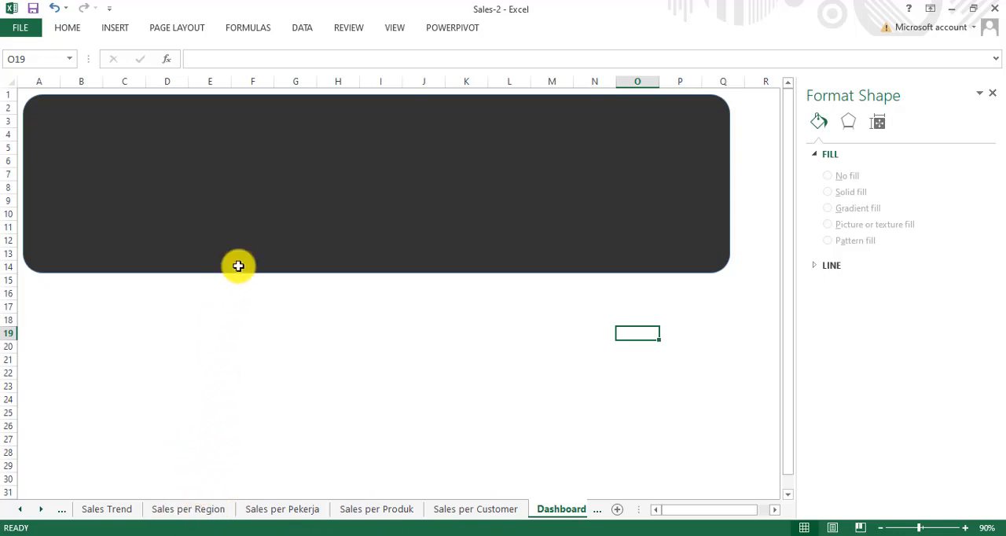
# Step: Duplicate the dark rounded rectangle and place the copy directly below the original, spanning rows 15 to 28
pyautogui.click(266, 199)
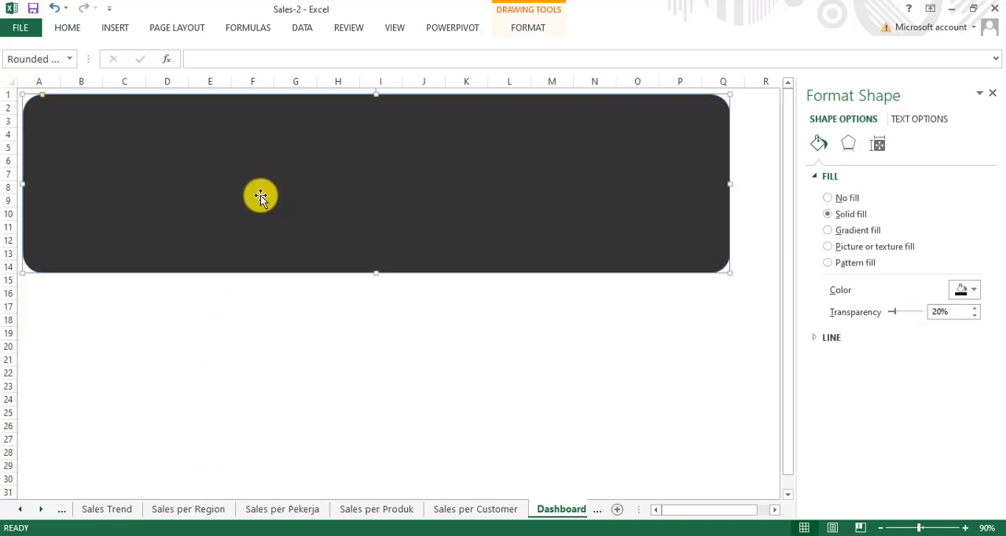
pyautogui.moveTo(261, 196); pyautogui.dragTo(233, 400)
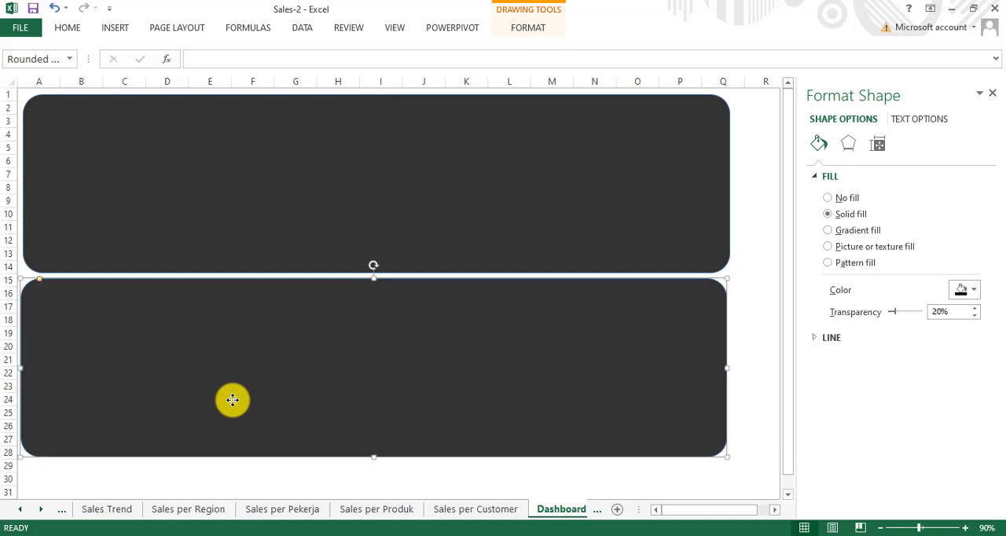
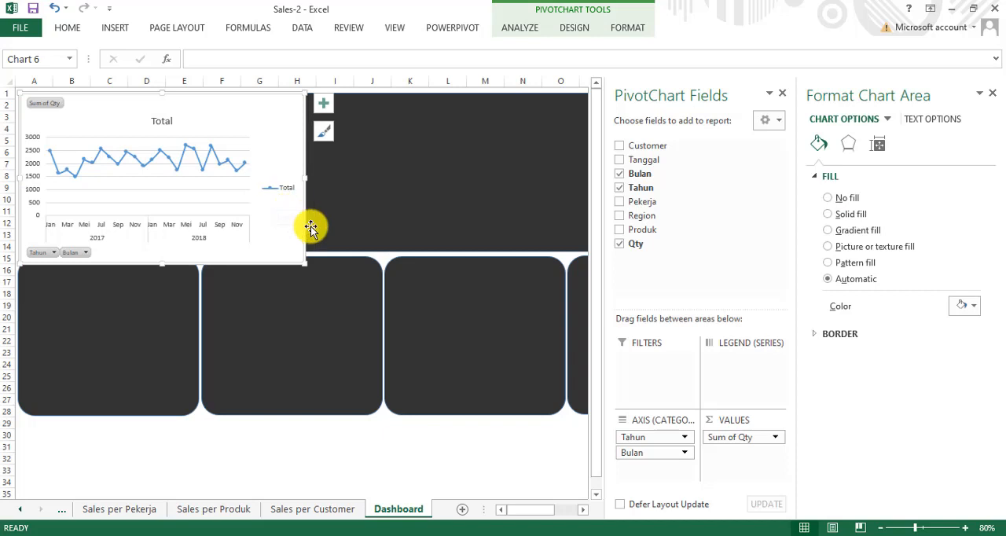
# Step: Widen the sales trend line chart, shift it onto the large dark panel and set its chart area to no fill
pyautogui.moveTo(307, 181); pyautogui.dragTo(546, 169)
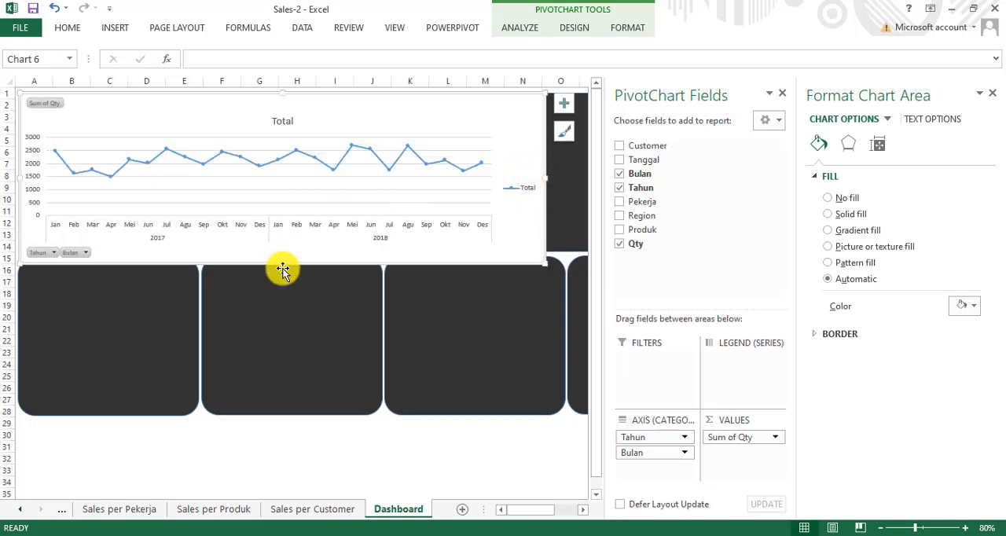
pyautogui.moveTo(286, 264)
pyautogui.mouseDown()
pyautogui.moveTo(297, 226)
pyautogui.moveTo(293, 263)
pyautogui.mouseUp()
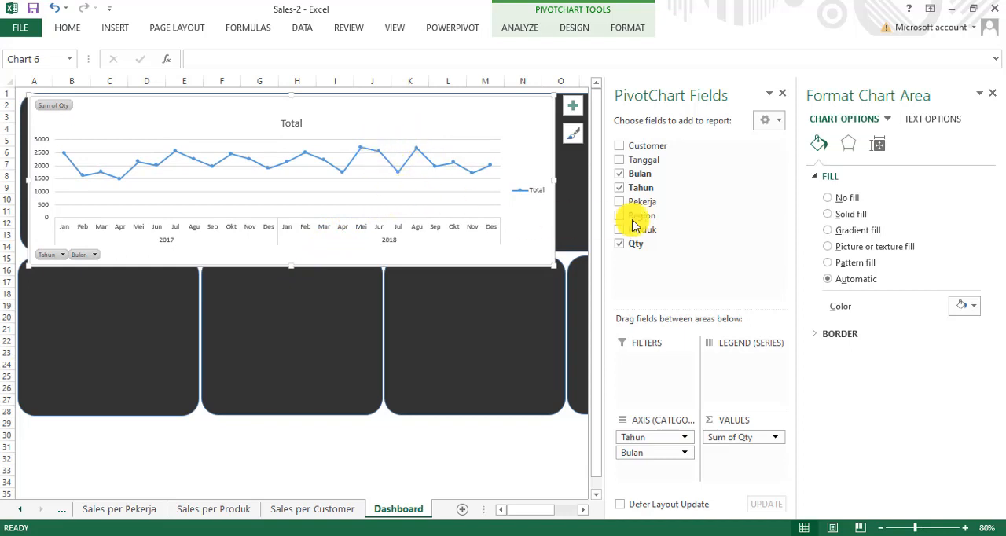
pyautogui.click(840, 199)
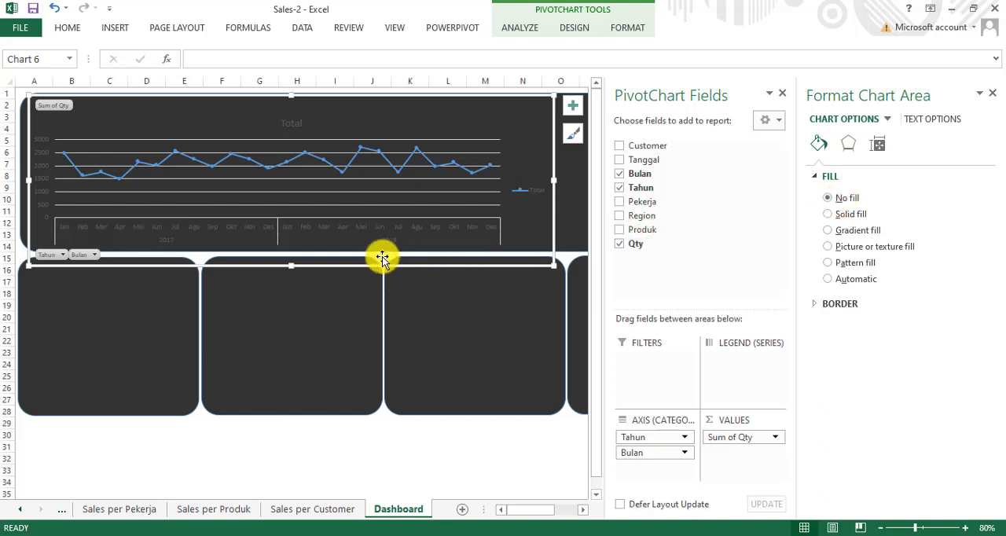
# Step: Delete the line chart's title and resize the chart to fit the height and full width of the large dark panel
pyautogui.click(295, 130)
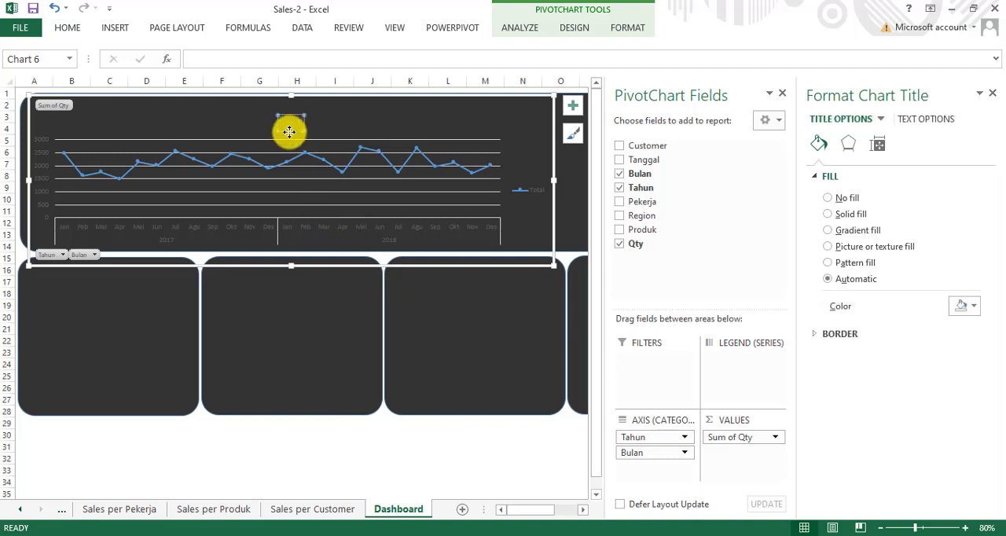
pyautogui.press('Delete')
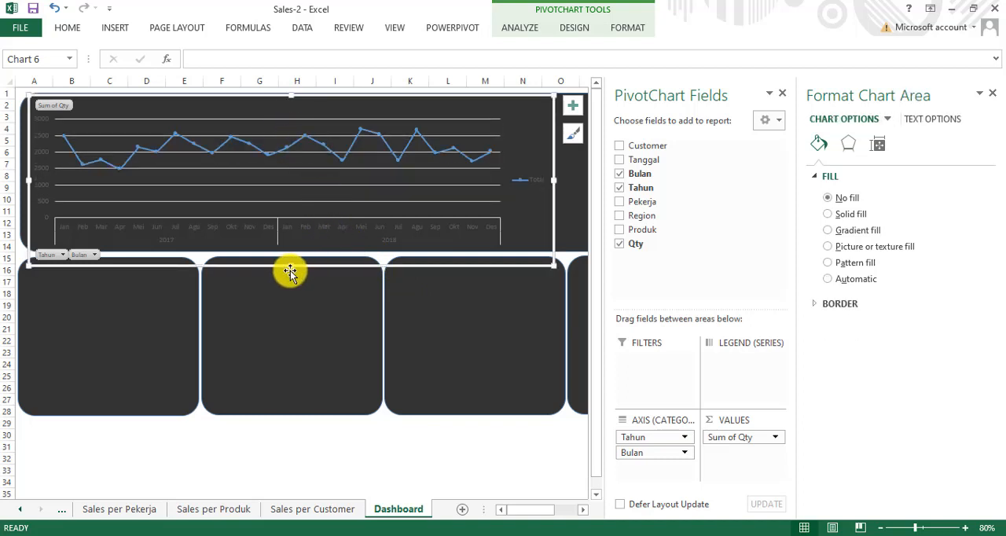
pyautogui.moveTo(292, 265); pyautogui.dragTo(294, 246)
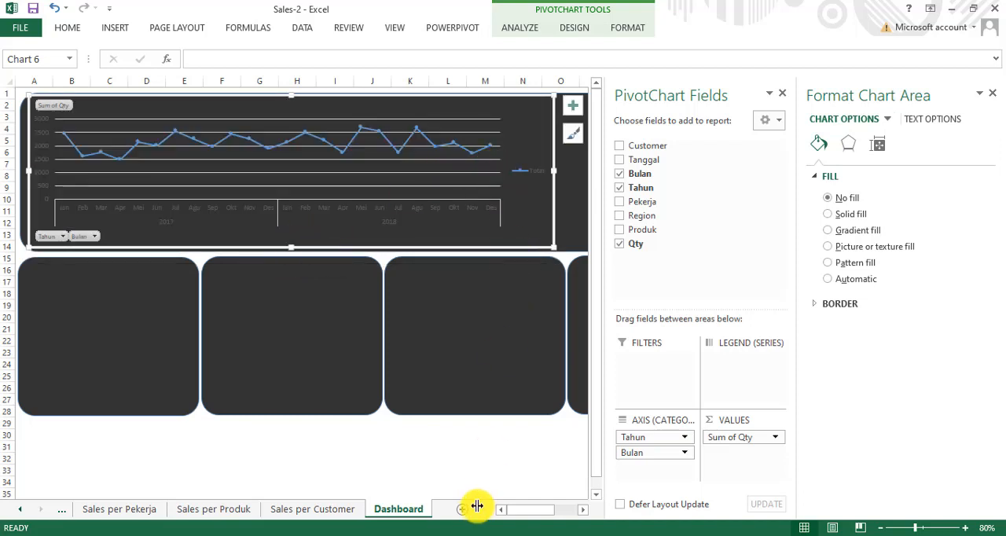
pyautogui.click(583, 512)
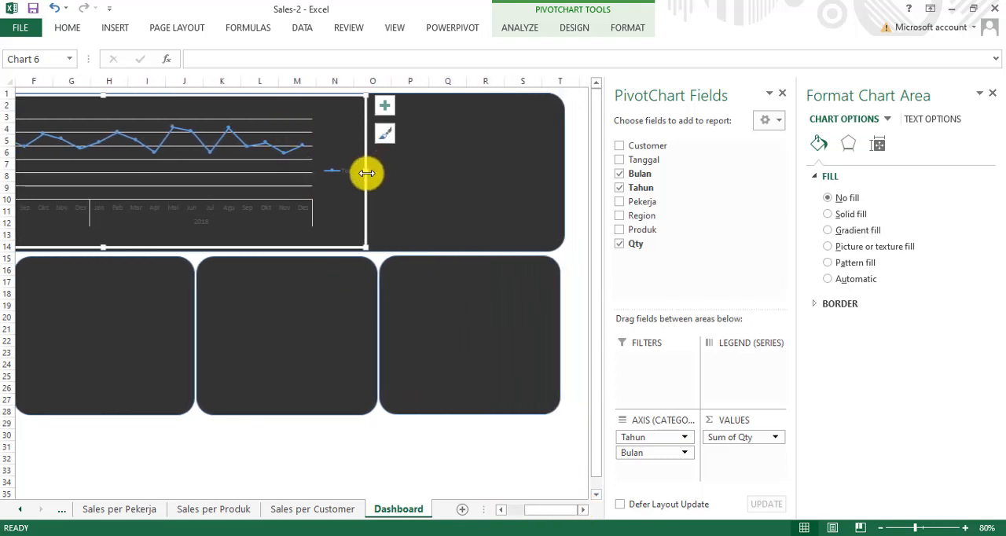
pyautogui.moveTo(366, 172); pyautogui.dragTo(556, 171)
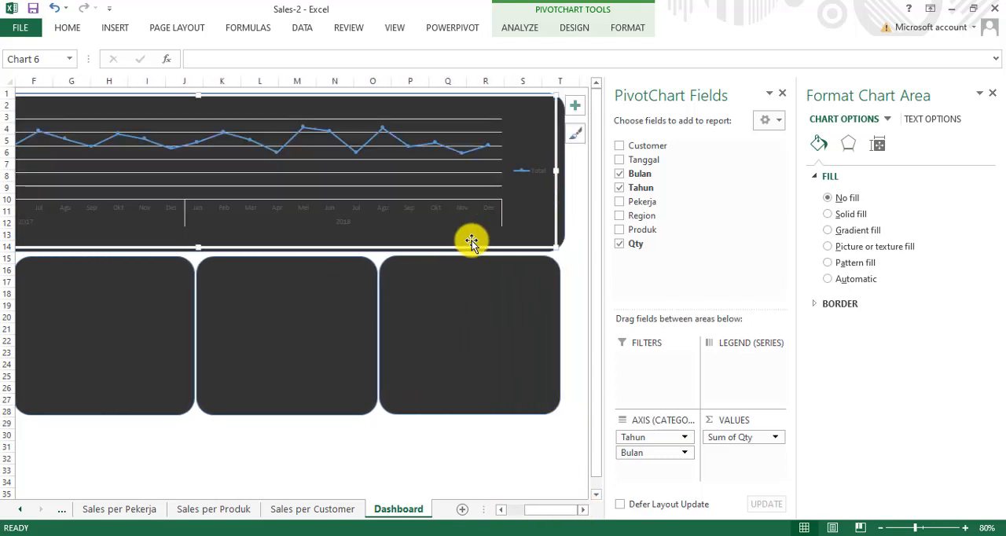
pyautogui.click(501, 510)
pyautogui.click(502, 514)
pyautogui.click(501, 514)
pyautogui.click(502, 514)
pyautogui.click(502, 514)
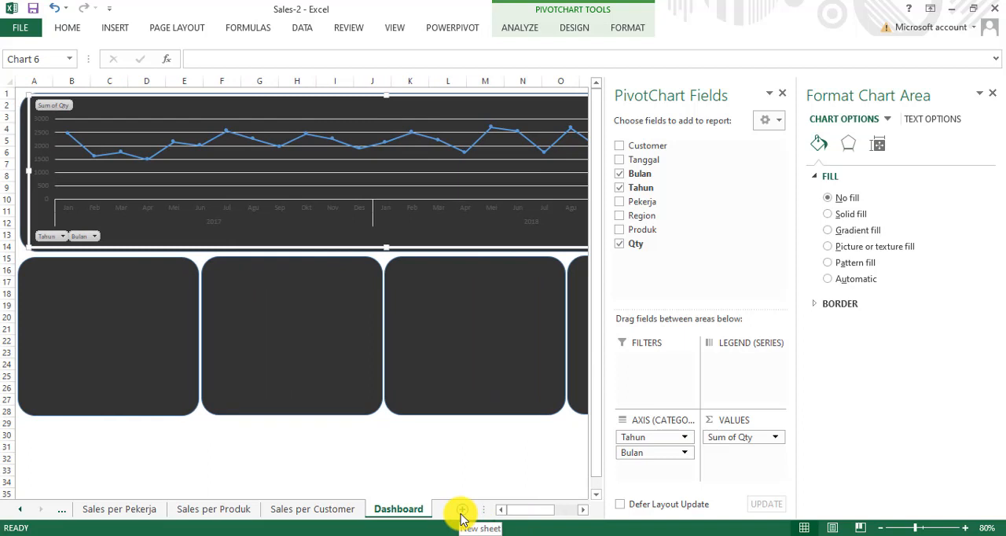
# Step: Copy the employee column chart from the Sales per Pekerja sheet and return to the Dashboard sheet
pyautogui.click(21, 511)
pyautogui.click(21, 511)
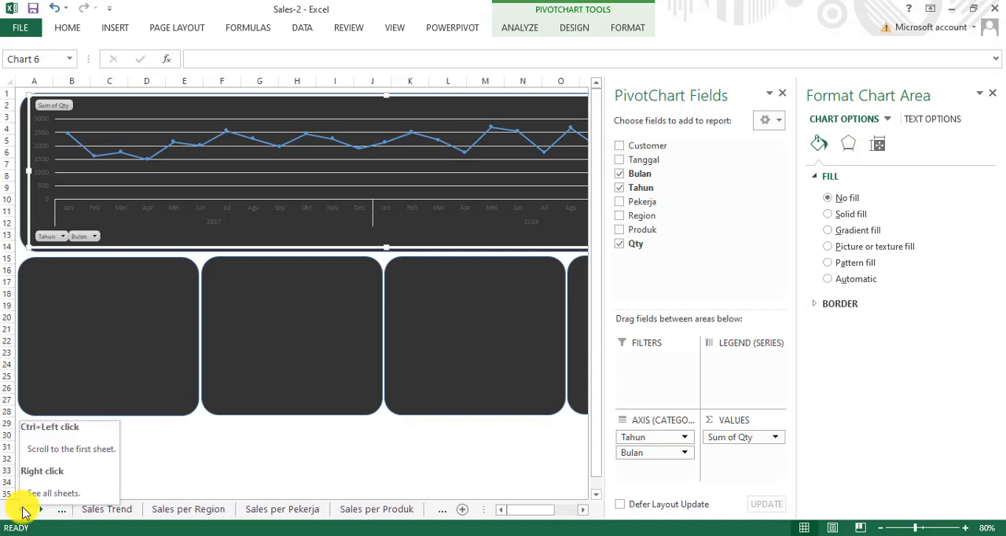
pyautogui.click(186, 513)
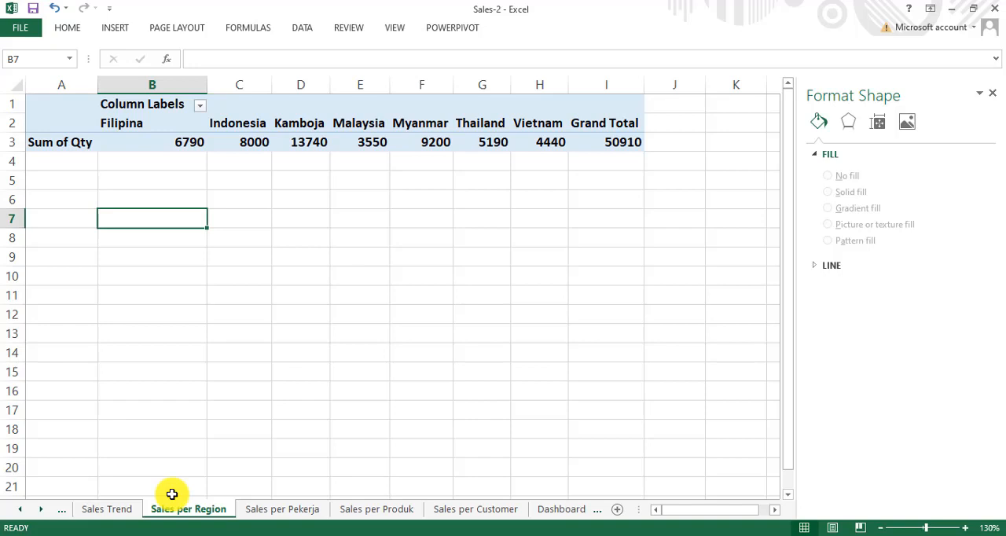
pyautogui.click(276, 509)
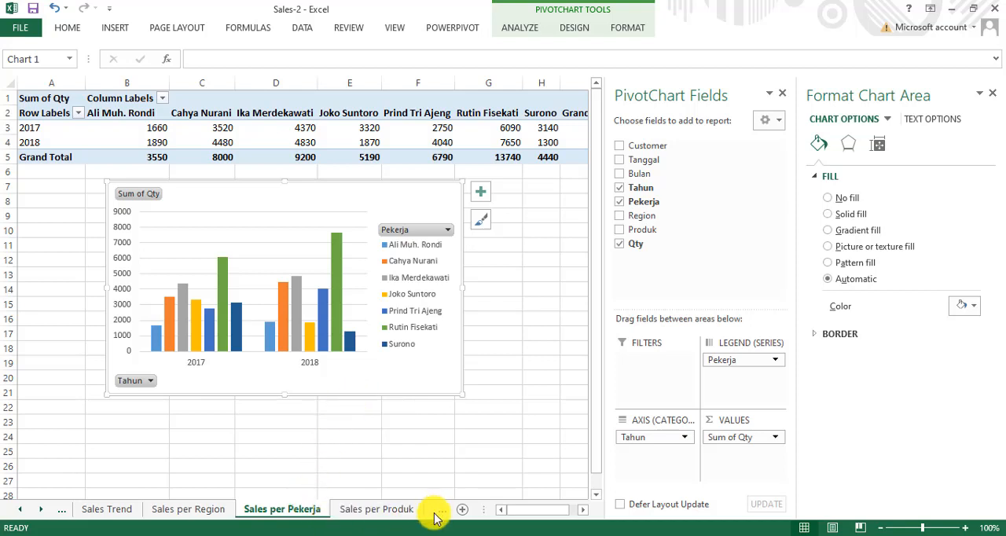
pyautogui.click(44, 512)
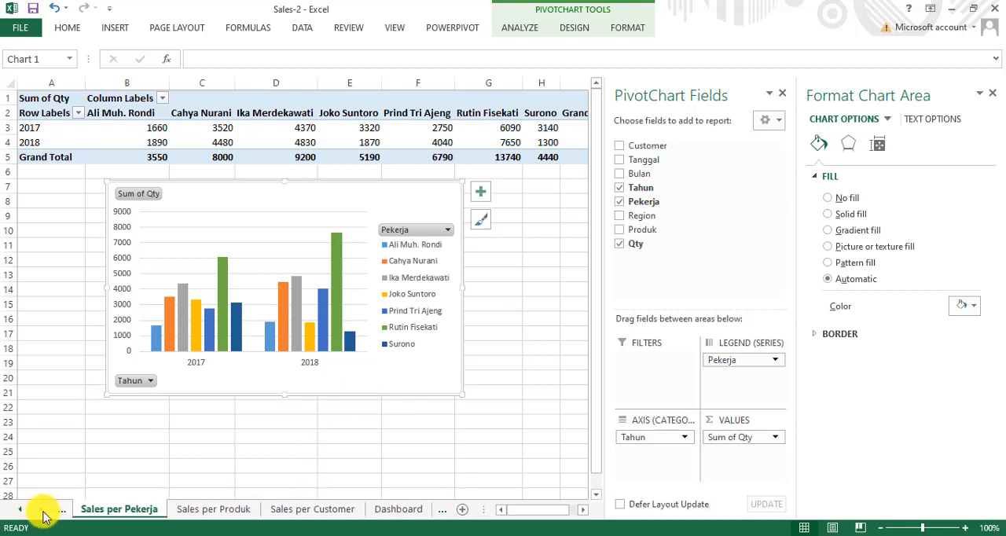
pyautogui.click(398, 509)
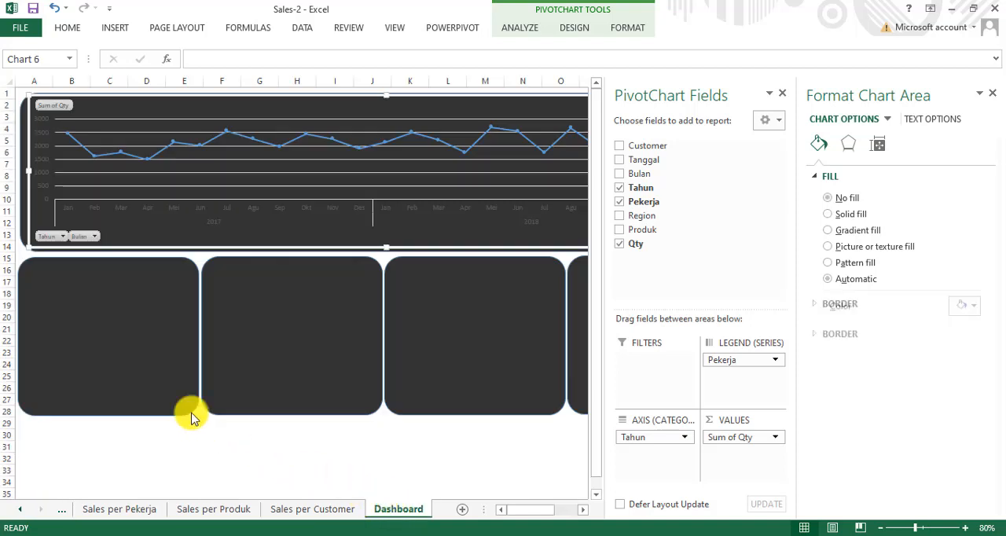
pyautogui.hotkey('ctrl', 'v')
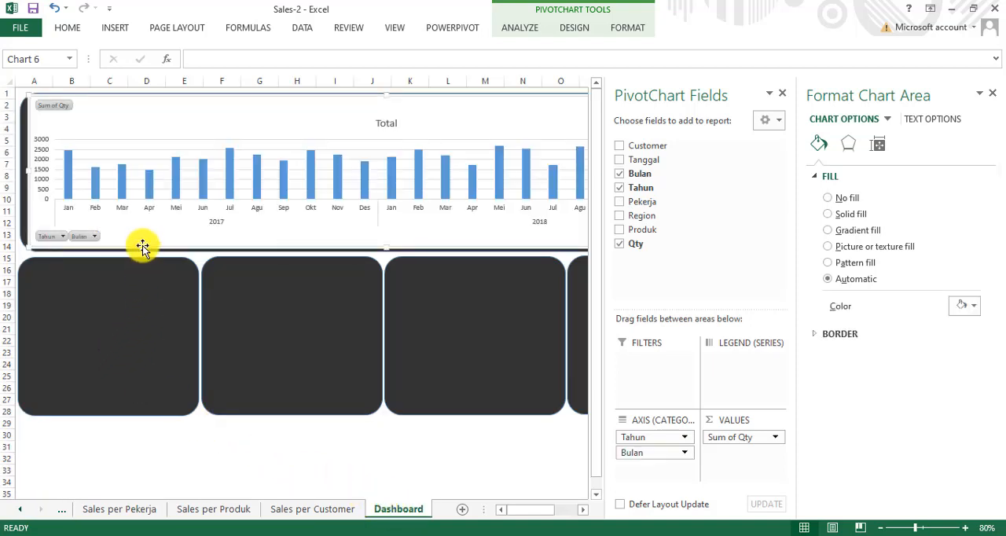
pyautogui.moveTo(142, 247); pyautogui.dragTo(175, 395)
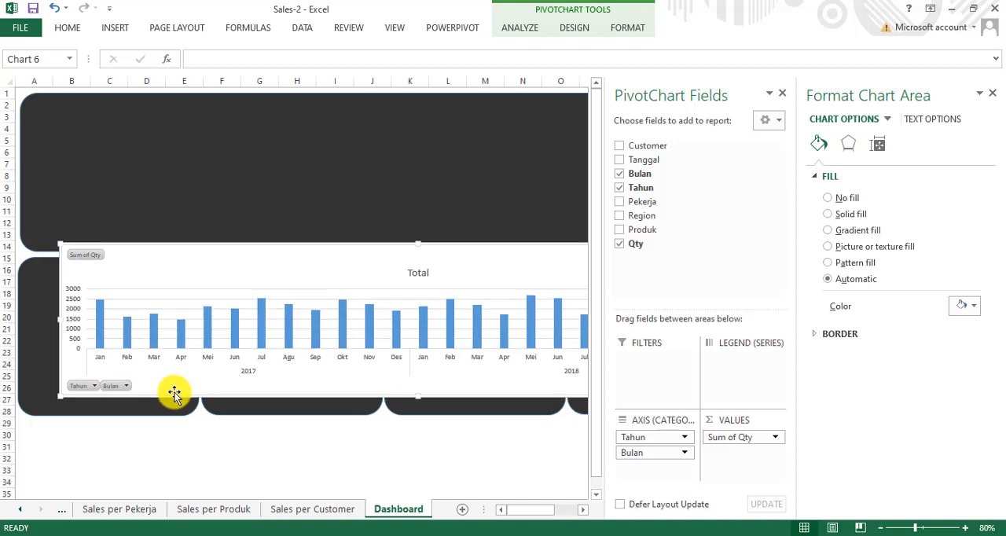
pyautogui.hotkey('ctrl', 'z')
pyautogui.click(168, 447)
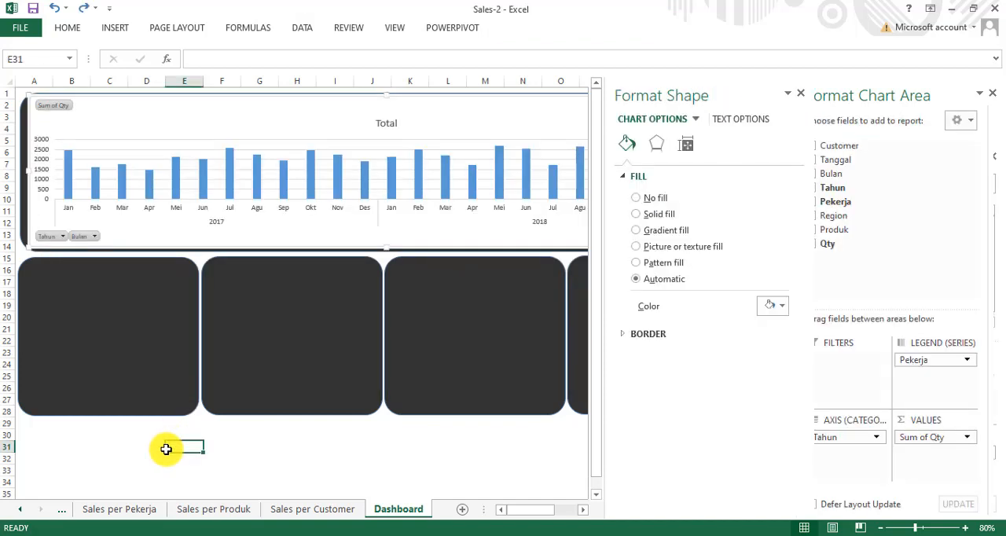
pyautogui.hotkey('ctrl', 'z')
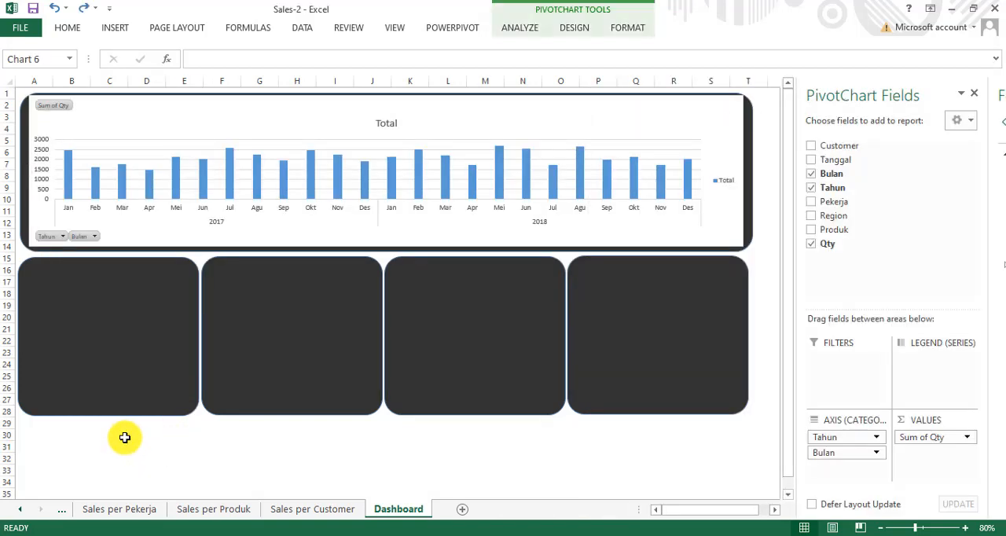
pyautogui.click(109, 450)
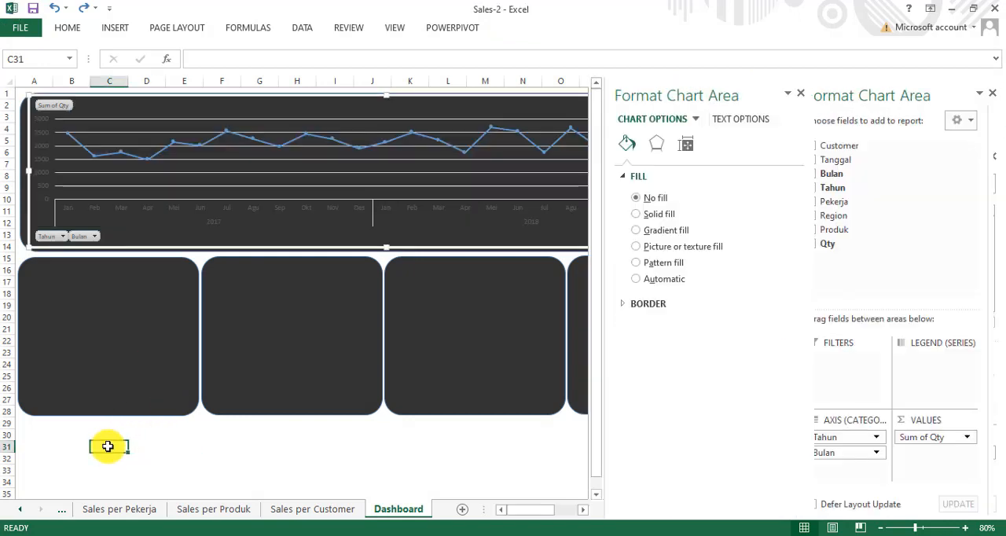
# Step: Paste the employee chart into an empty cell below the panels, then move and shrink it to about the first small panel's size
pyautogui.click(57, 446)
pyautogui.click(56, 448)
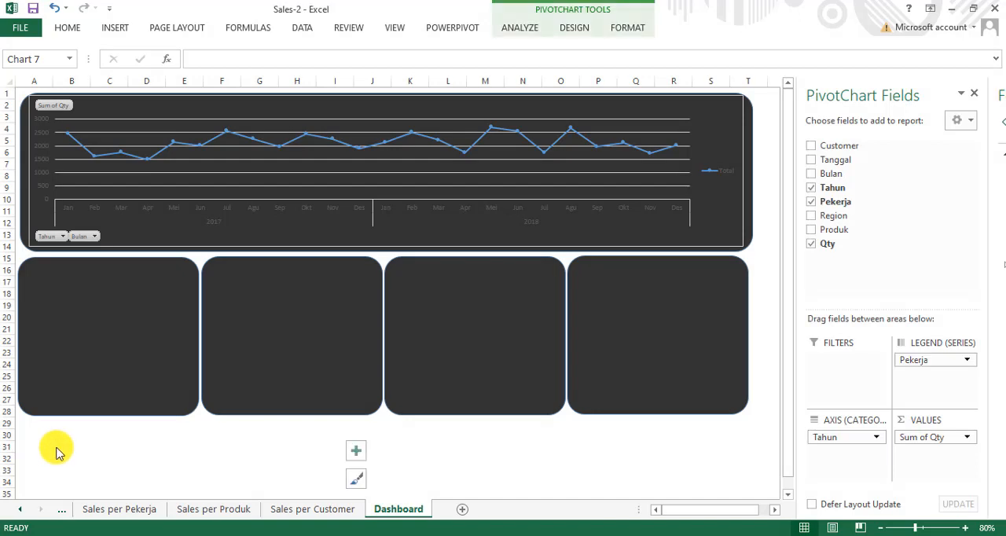
pyautogui.scroll(-2, 187, 429)
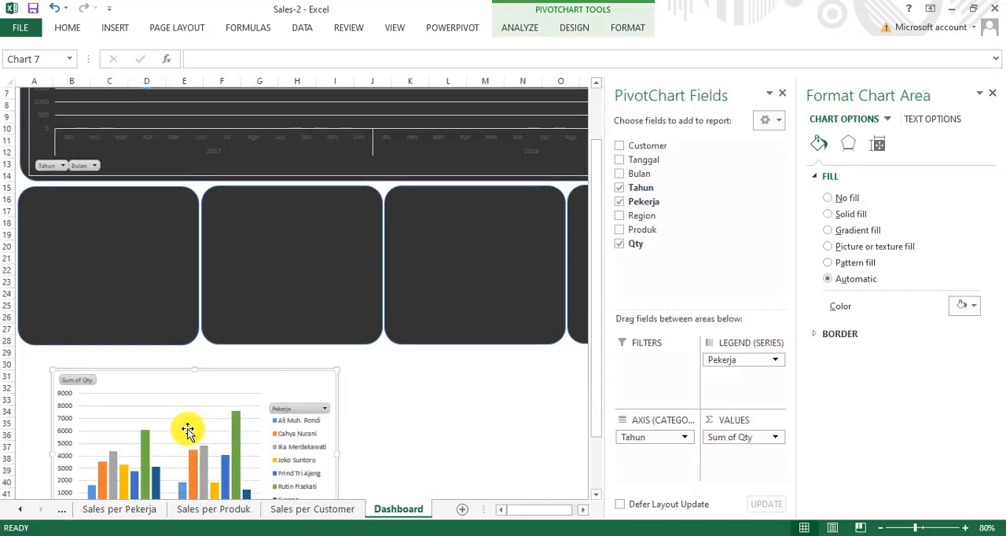
pyautogui.moveTo(262, 369)
pyautogui.mouseDown()
pyautogui.moveTo(213, 213)
pyautogui.moveTo(260, 200)
pyautogui.moveTo(237, 169)
pyautogui.mouseUp()
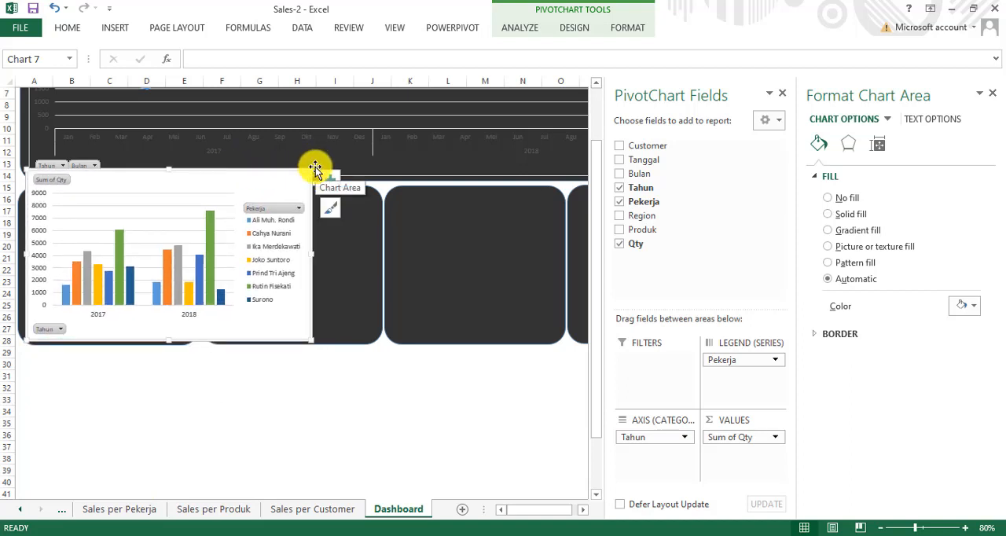
pyautogui.moveTo(313, 171); pyautogui.dragTo(204, 194)
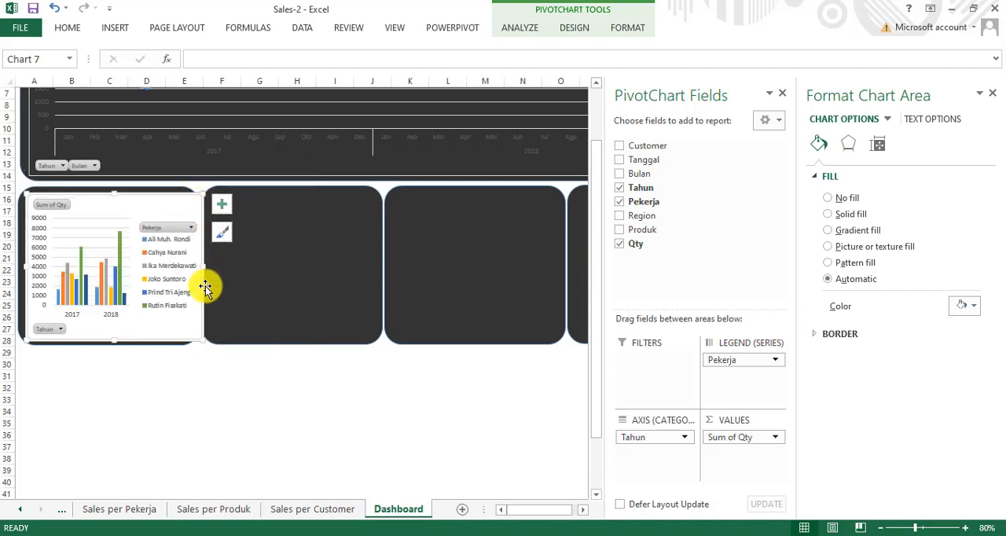
pyautogui.moveTo(203, 283); pyautogui.dragTo(192, 284)
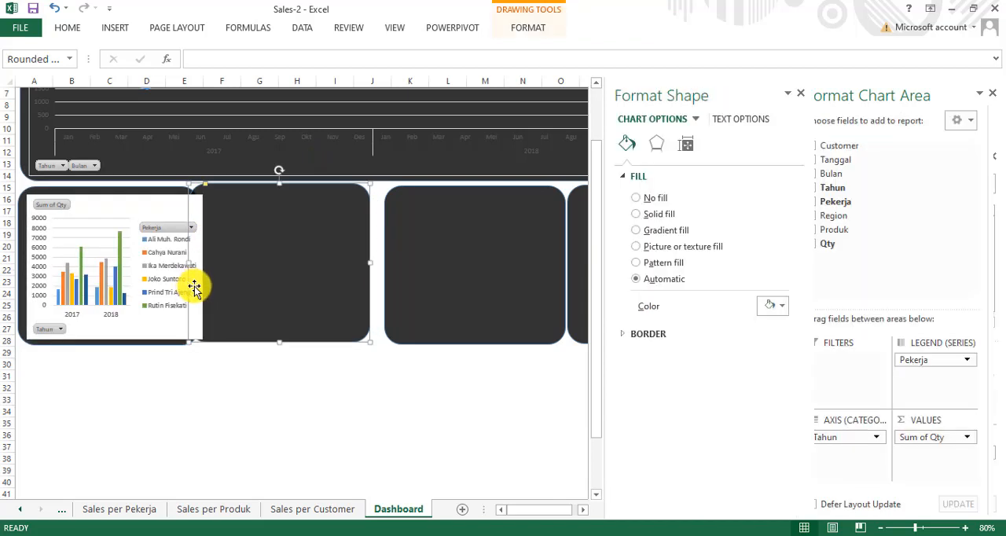
pyautogui.click(157, 374)
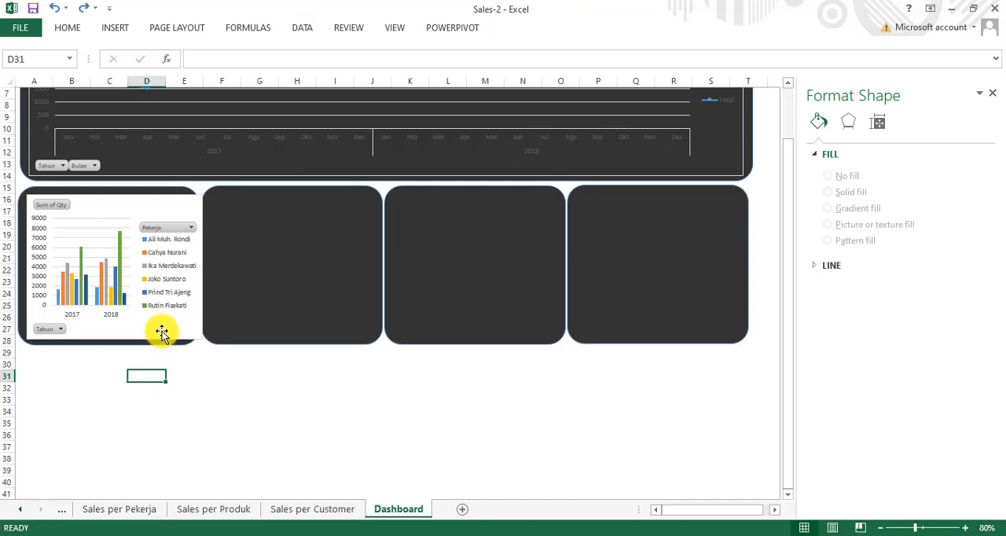
# Step: Set the employee chart's area to no fill and adjust its position and height to fit inside the first small panel
pyautogui.click(160, 335)
pyautogui.doubleClick(156, 338)
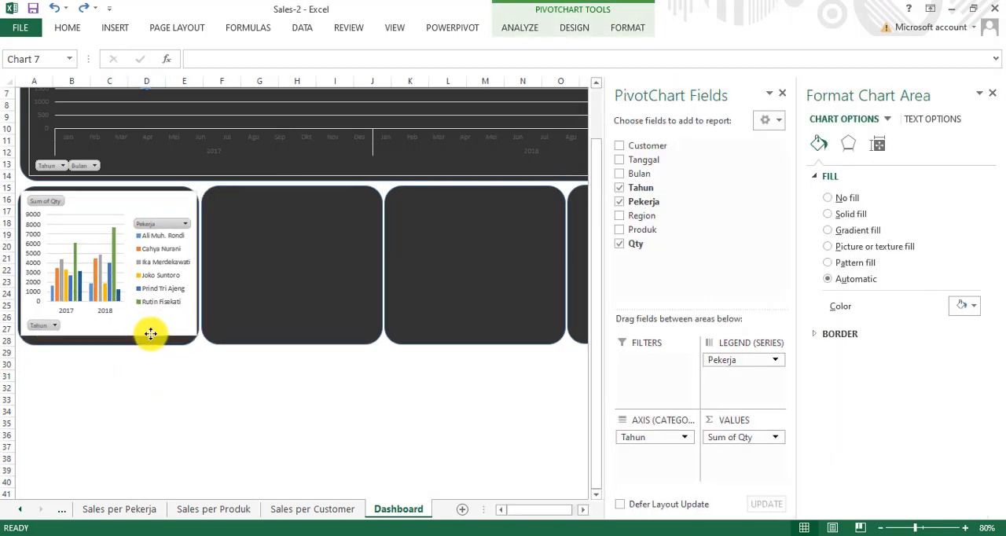
pyautogui.click(847, 199)
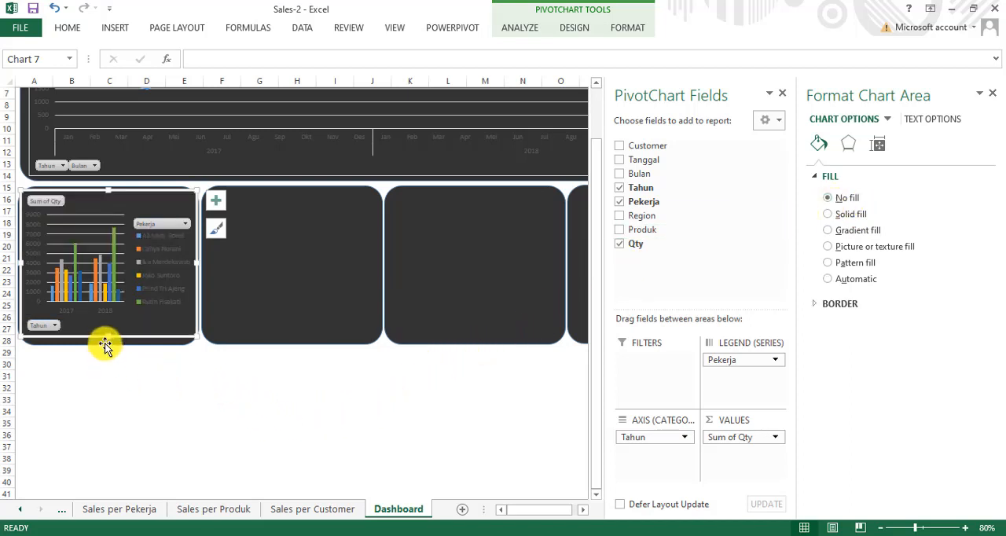
pyautogui.moveTo(106, 338); pyautogui.dragTo(105, 343)
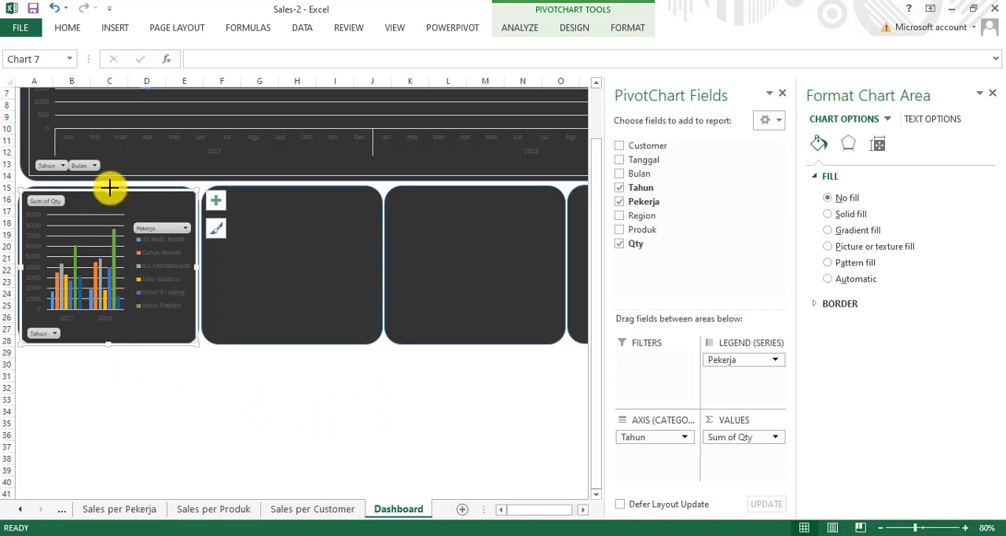
pyautogui.moveTo(110, 187); pyautogui.dragTo(109, 186)
pyautogui.click(223, 416)
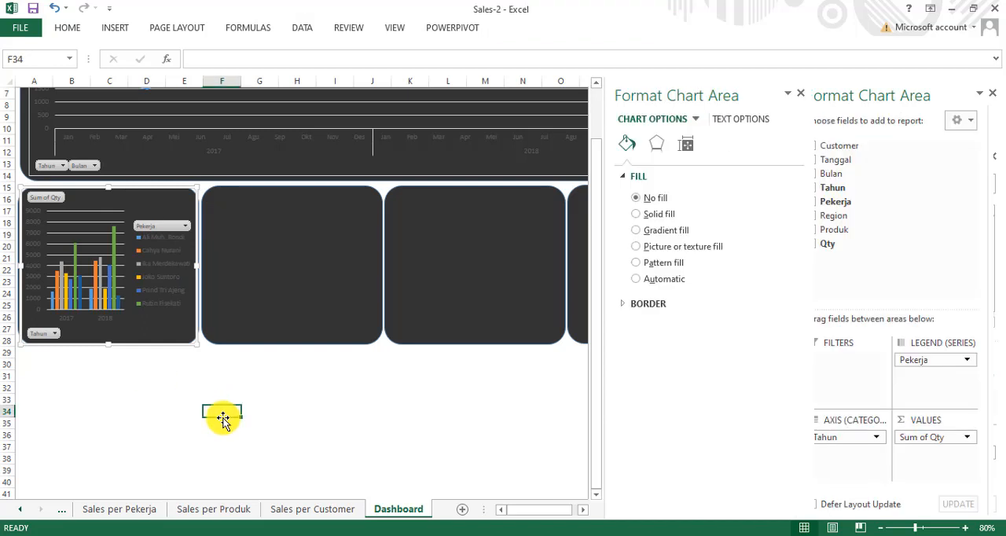
# Step: Copy the product doughnut chart from the Sales per Produk sheet and return to the Dashboard sheet
pyautogui.click(18, 512)
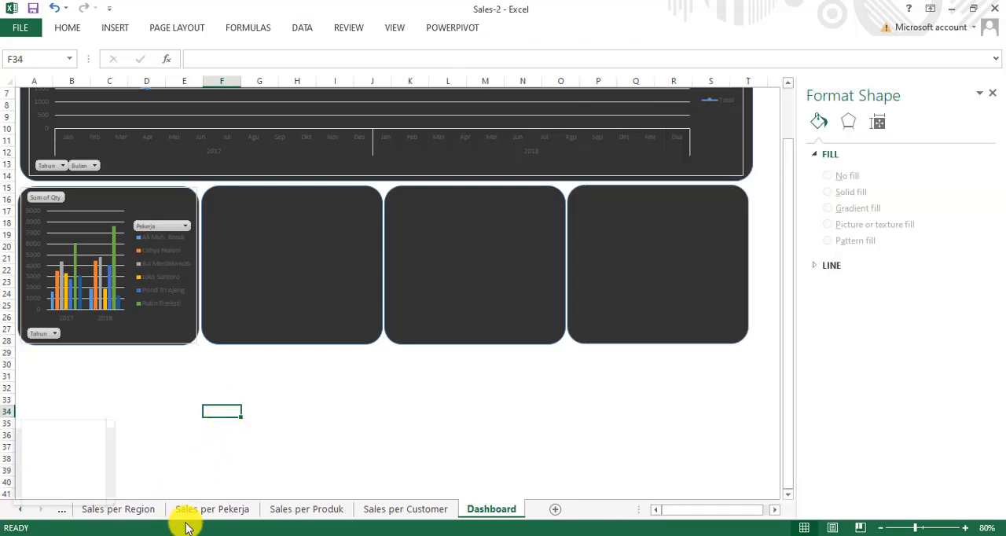
pyautogui.click(232, 509)
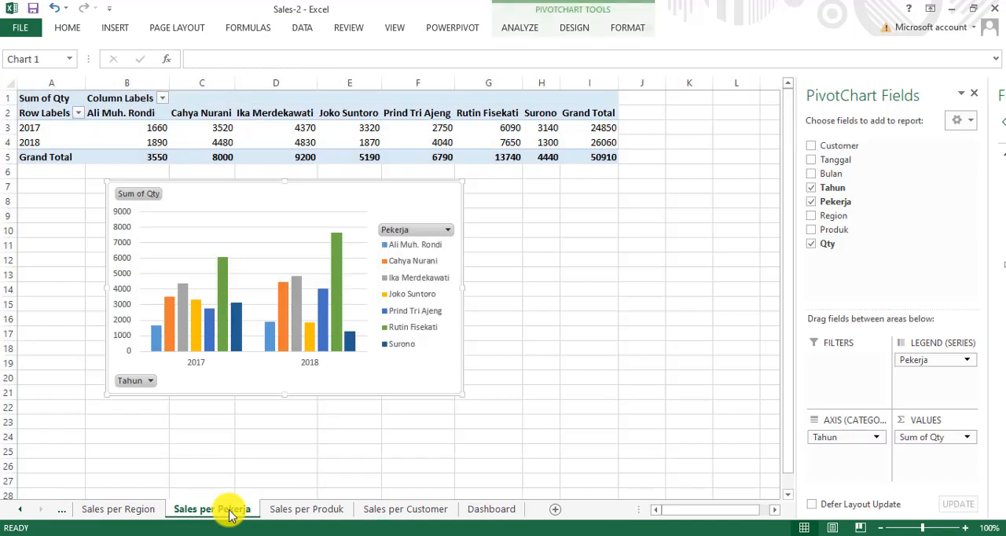
pyautogui.click(308, 508)
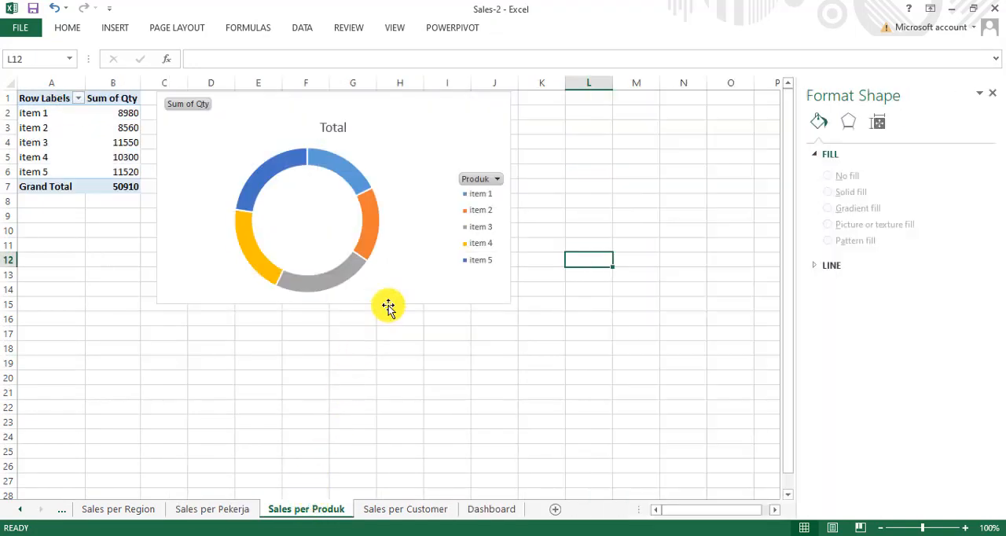
pyautogui.click(396, 296)
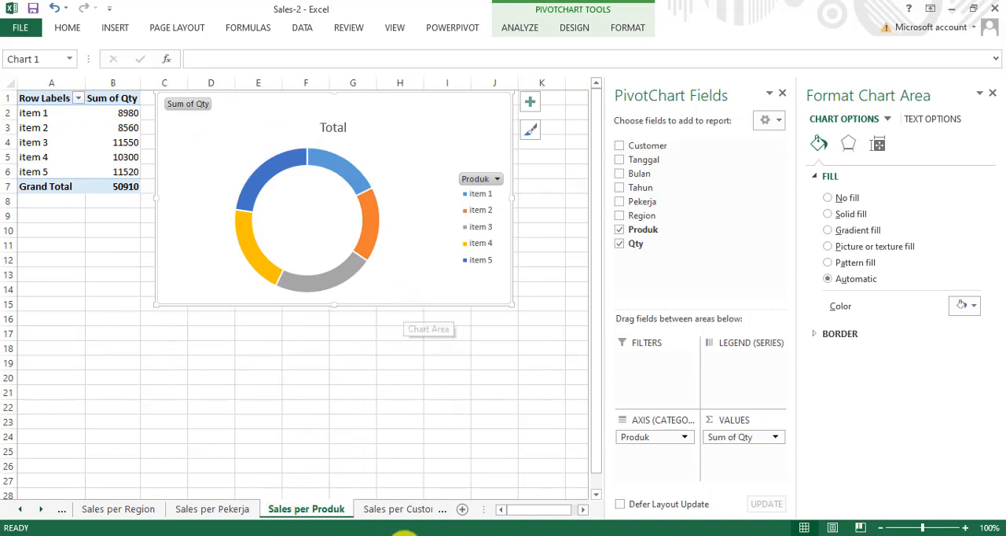
pyautogui.click(41, 509)
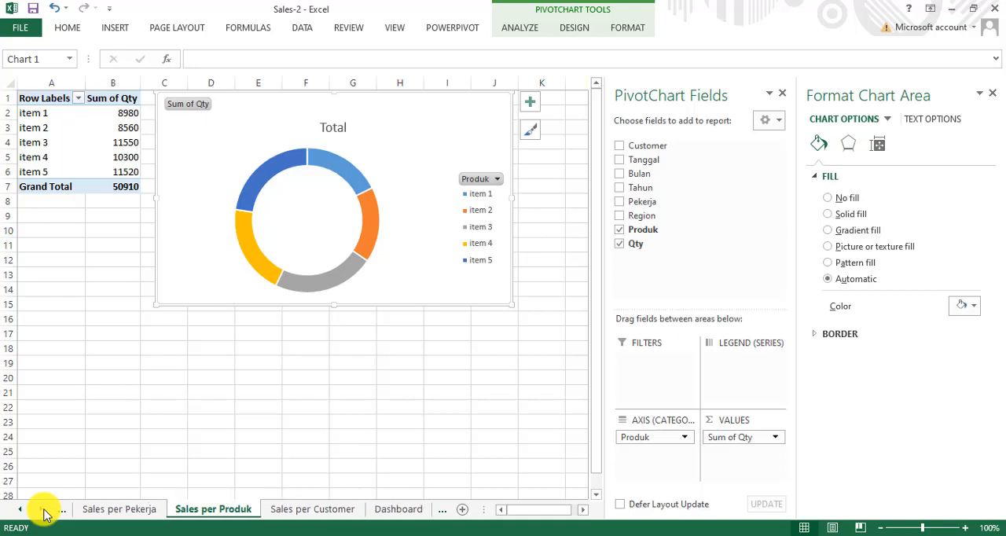
pyautogui.click(393, 510)
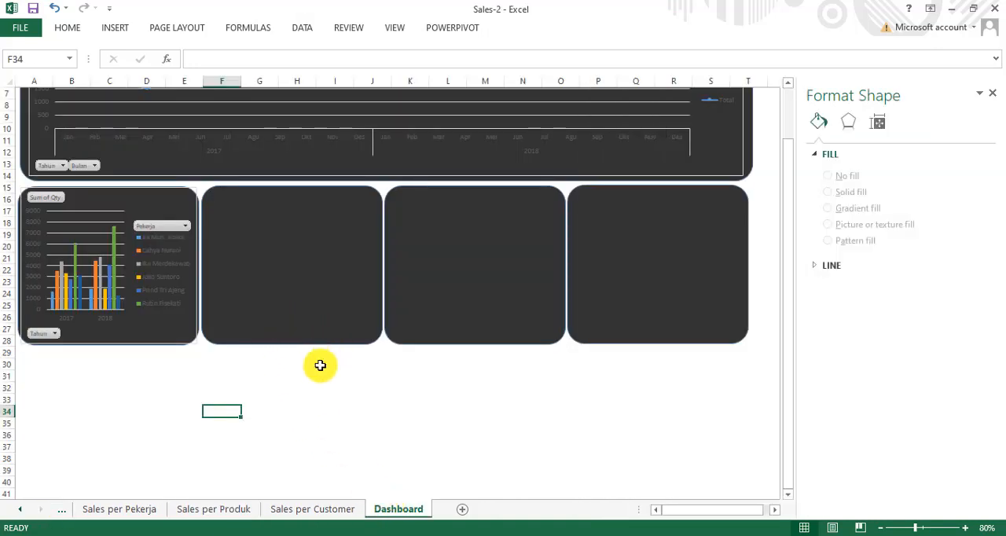
# Step: Paste the product doughnut chart below the panels, delete its Total title and move the chart up over the second small panel
pyautogui.click(286, 381)
pyautogui.hotkey('ctrl', 'v')
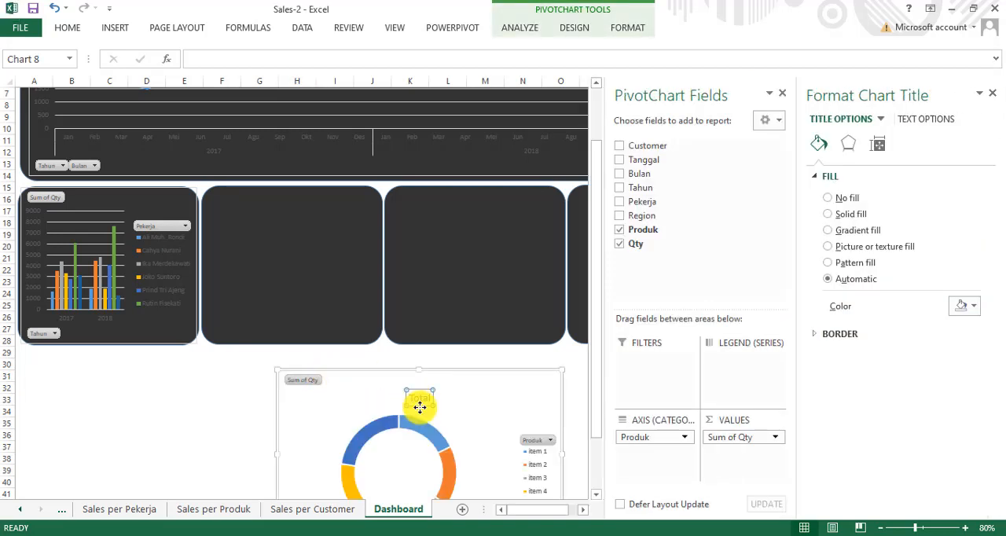
pyautogui.press('Escape')
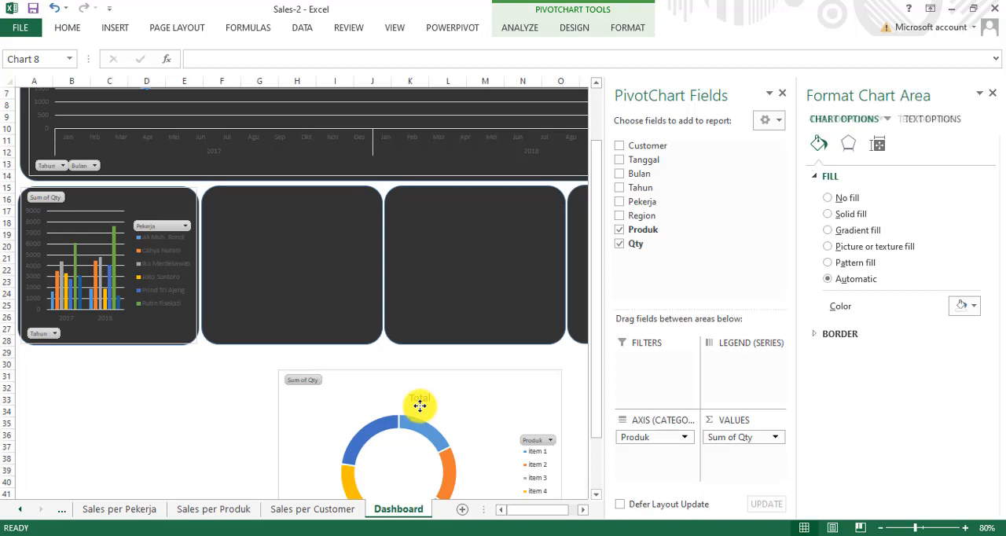
pyautogui.moveTo(407, 369); pyautogui.dragTo(344, 189)
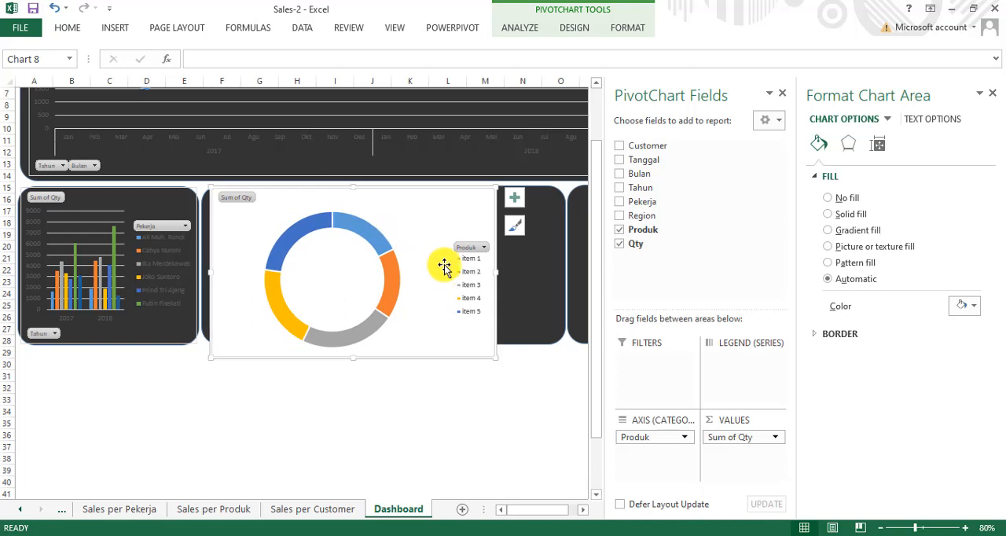
# Step: Move the doughnut chart's legend closer to the ring and narrow the chart from both sides
pyautogui.click(472, 250)
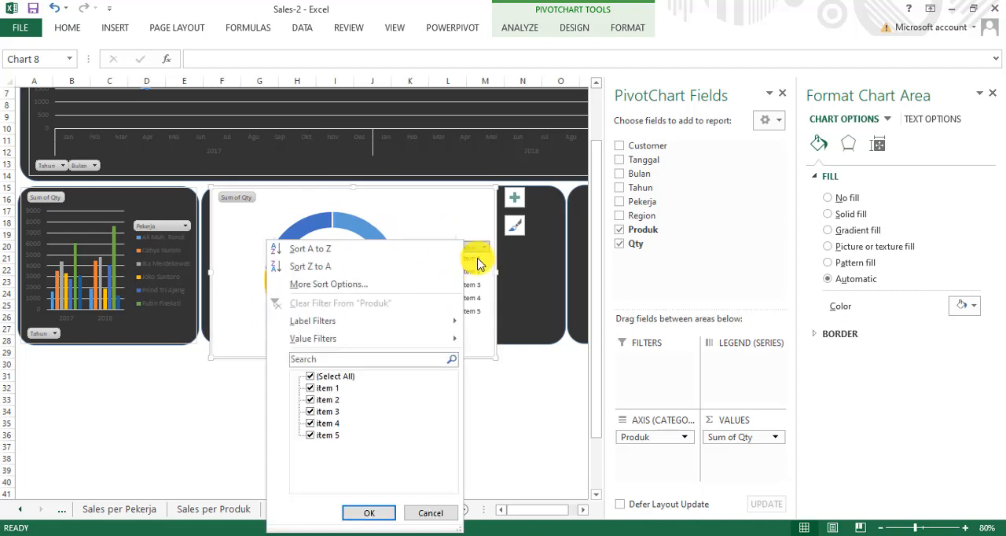
pyautogui.click(470, 223)
pyautogui.click(470, 303)
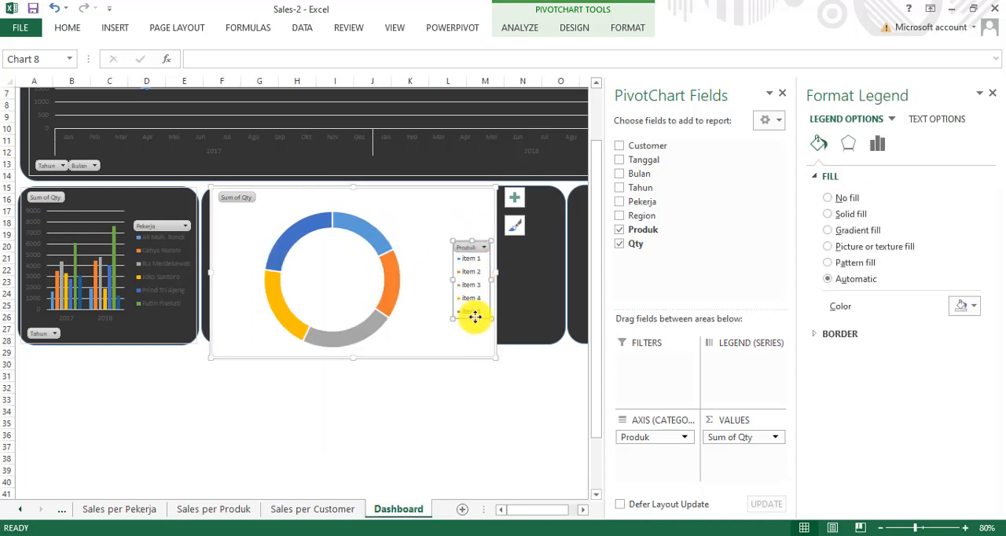
pyautogui.moveTo(476, 316); pyautogui.dragTo(434, 312)
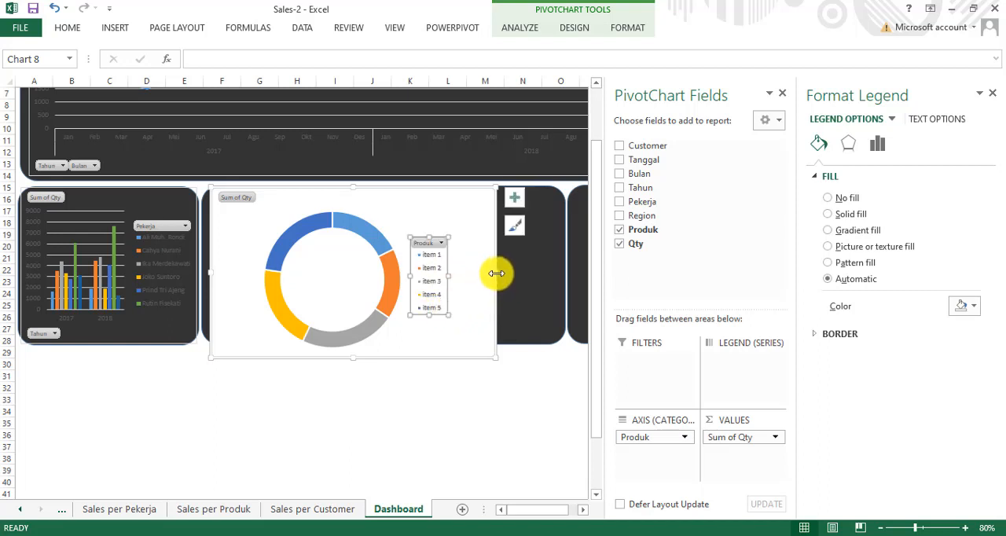
pyautogui.moveTo(497, 273); pyautogui.dragTo(459, 275)
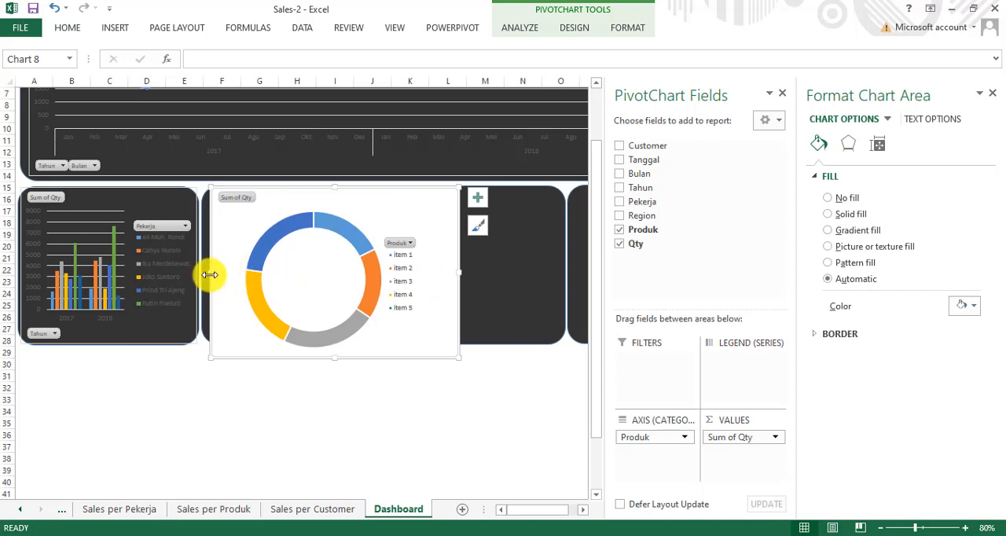
pyautogui.moveTo(210, 274); pyautogui.dragTo(240, 276)
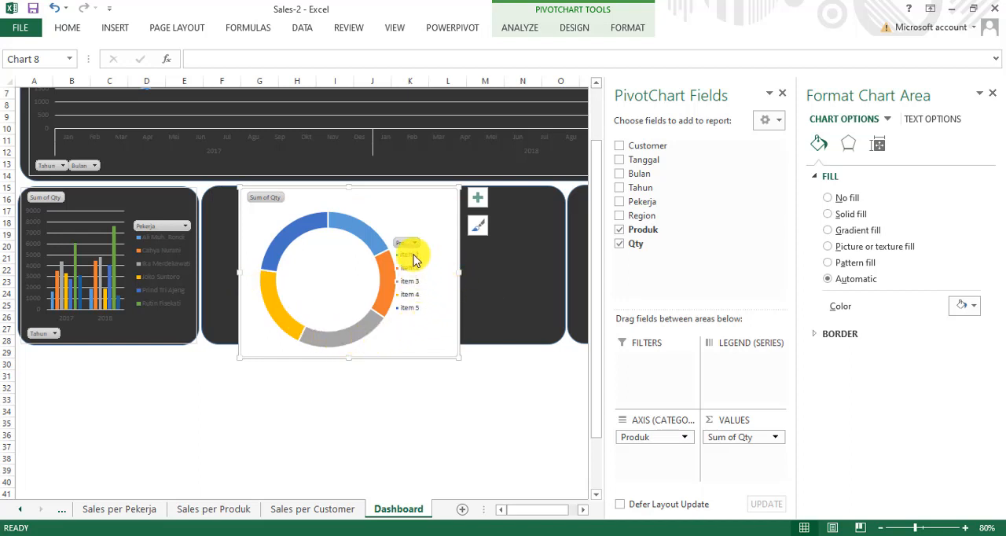
# Step: Move and shrink the doughnut chart to the second small panel's width, and reposition and widen its legend so each item fits one line
pyautogui.click(416, 280)
pyautogui.moveTo(407, 277); pyautogui.dragTo(423, 282)
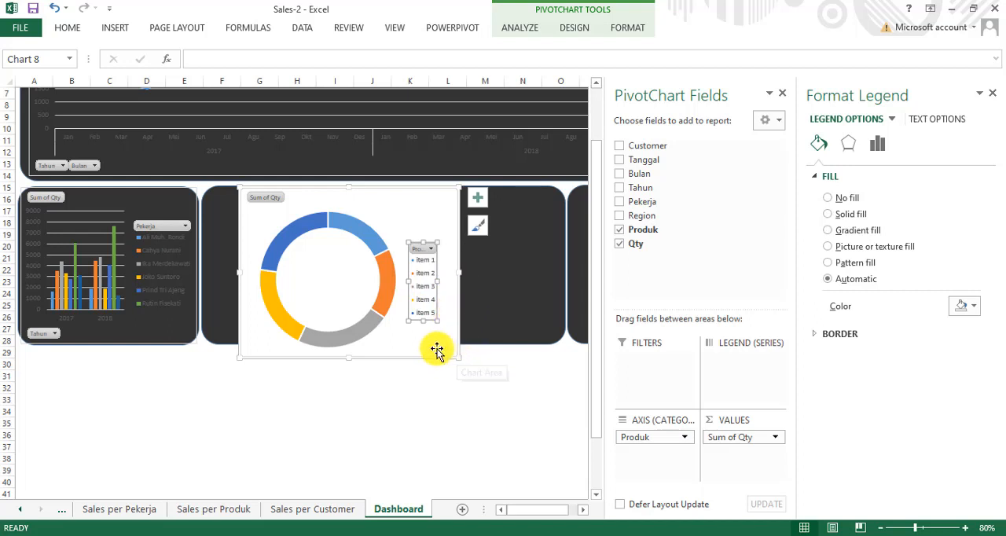
pyautogui.moveTo(420, 346)
pyautogui.mouseDown()
pyautogui.moveTo(391, 340)
pyautogui.moveTo(377, 321)
pyautogui.mouseUp()
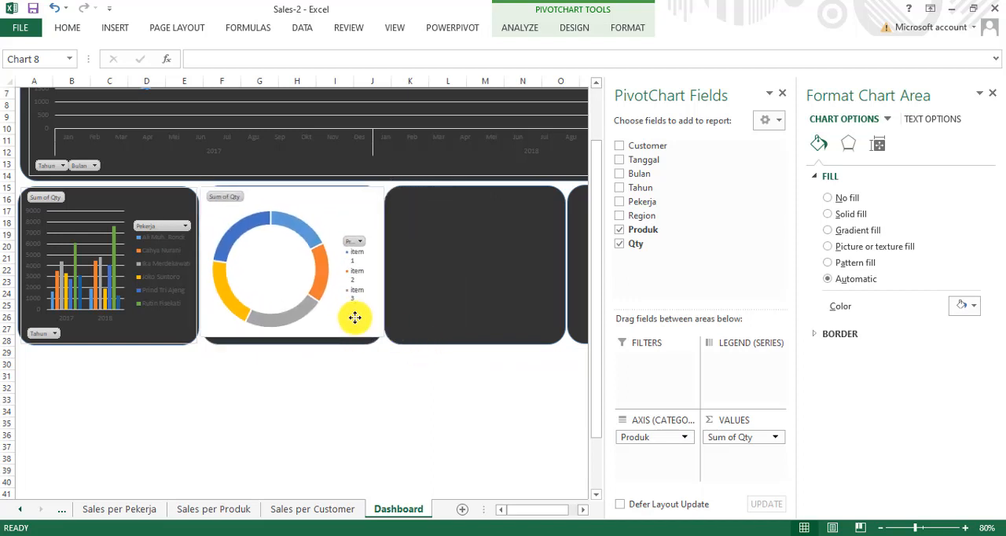
pyautogui.click(356, 316)
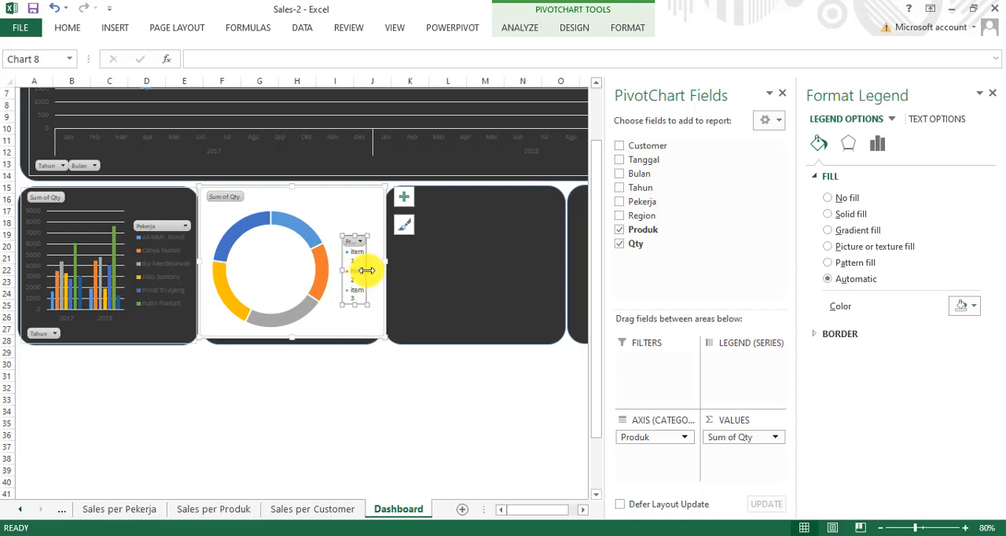
pyautogui.moveTo(367, 270); pyautogui.dragTo(377, 275)
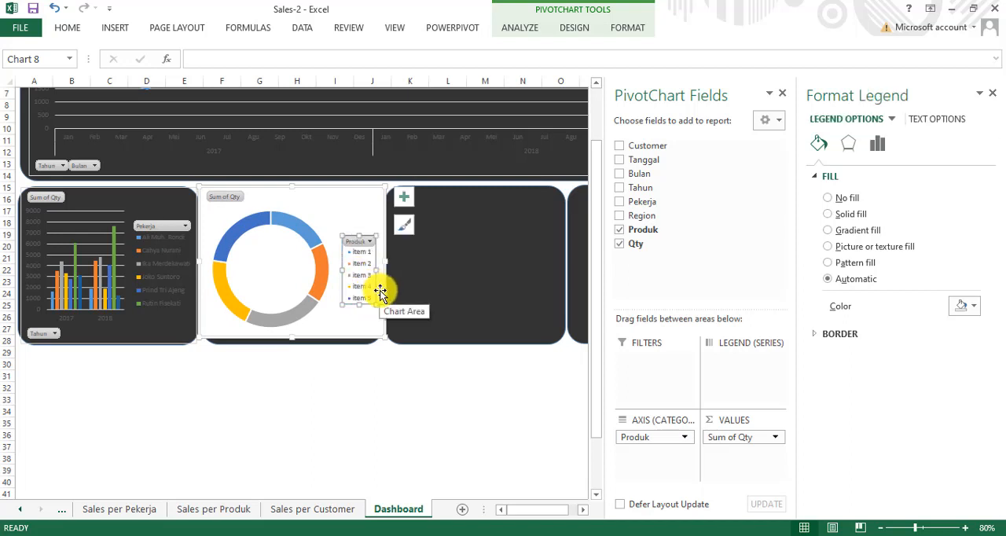
# Step: Set the doughnut chart's area to no fill
pyautogui.click(330, 330)
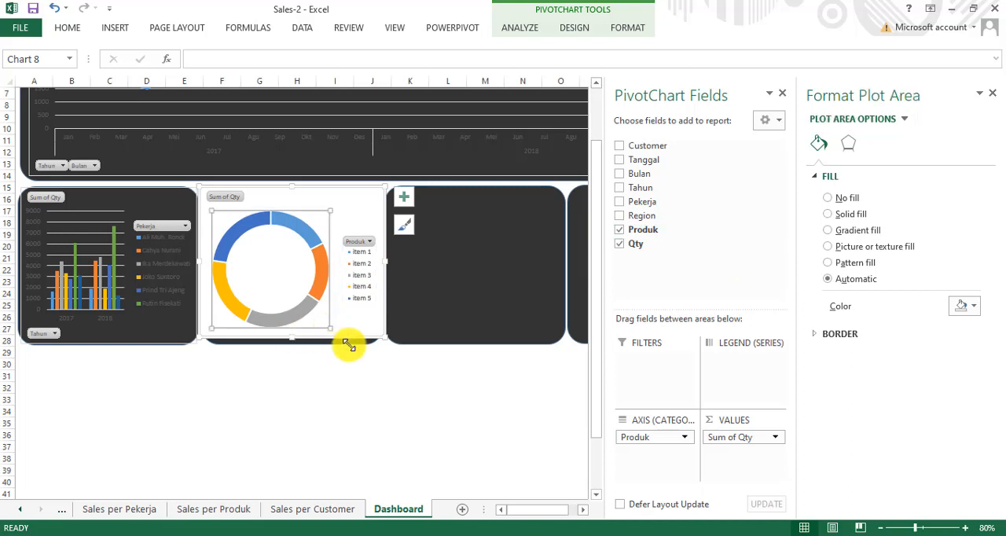
pyautogui.click(360, 339)
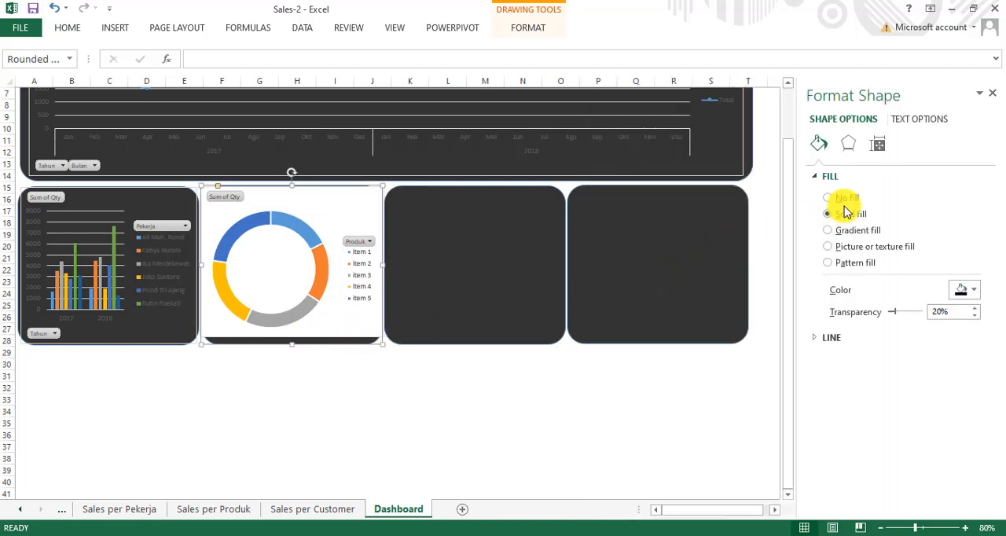
pyautogui.click(330, 317)
pyautogui.doubleClick(345, 329)
pyautogui.click(352, 336)
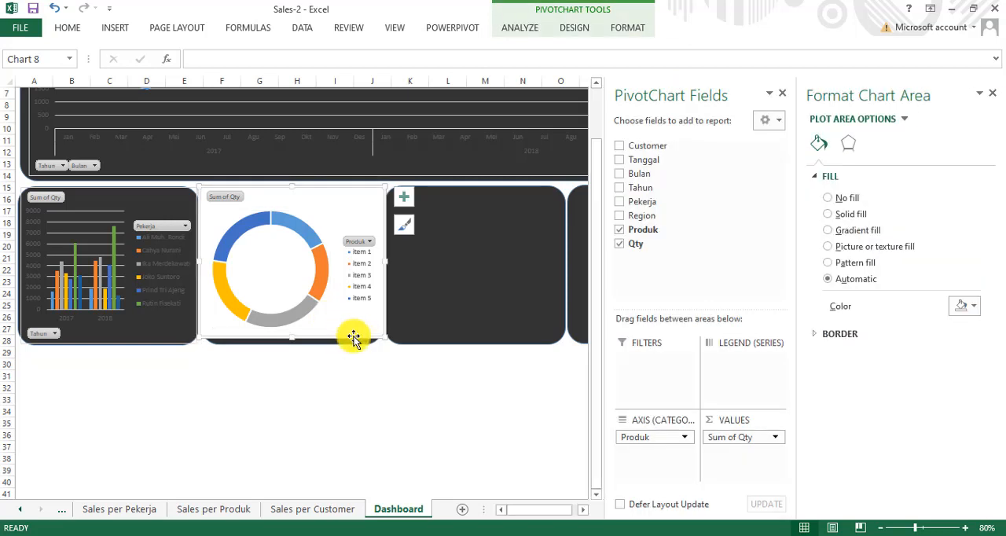
pyautogui.click(828, 199)
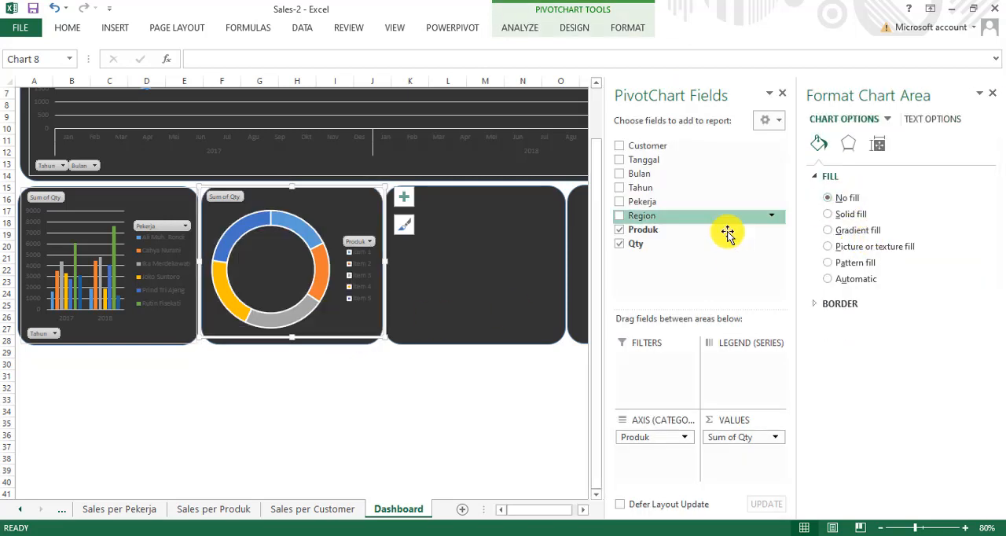
# Step: Extend the doughnut chart's height down to the lower edge of the second small panel and deselect the chart
pyautogui.click(379, 387)
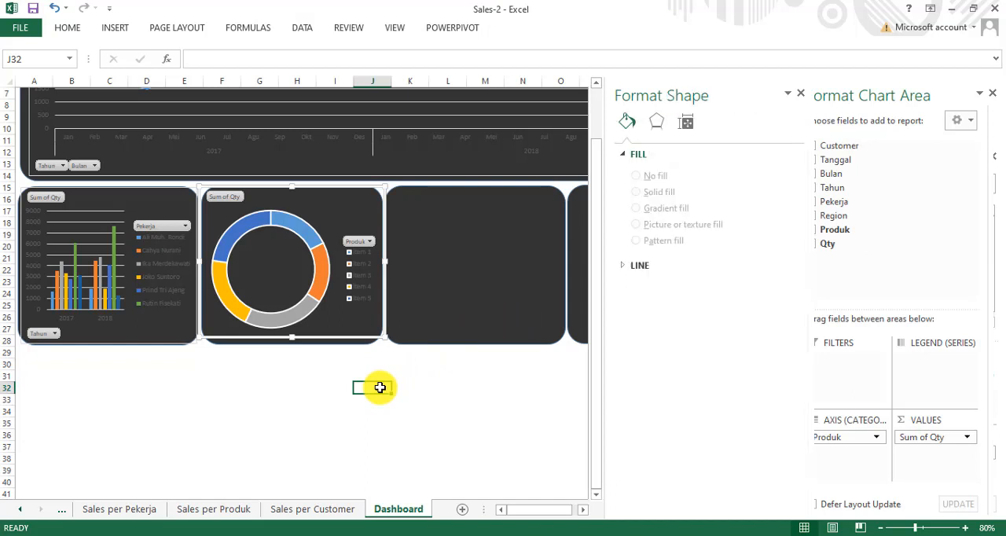
pyautogui.click(301, 336)
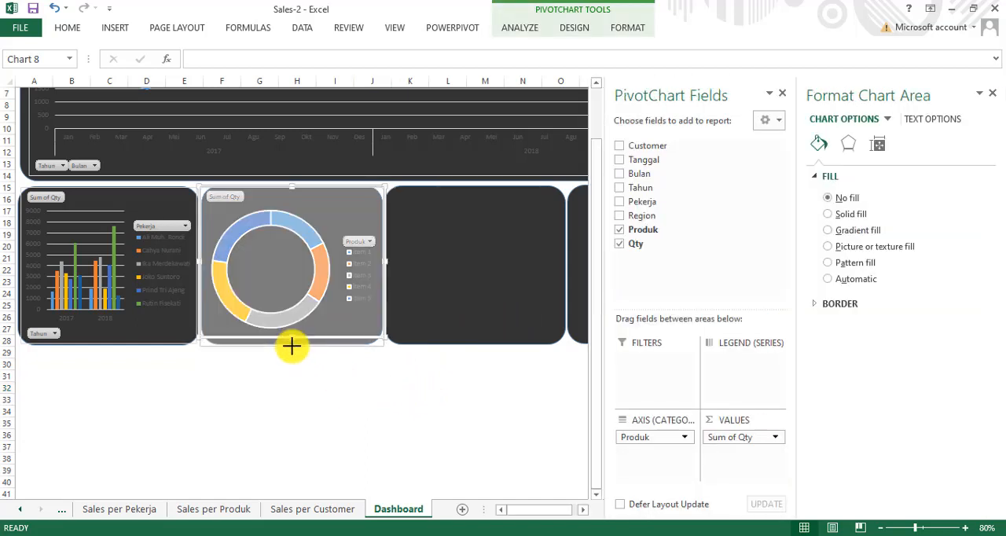
pyautogui.click(324, 390)
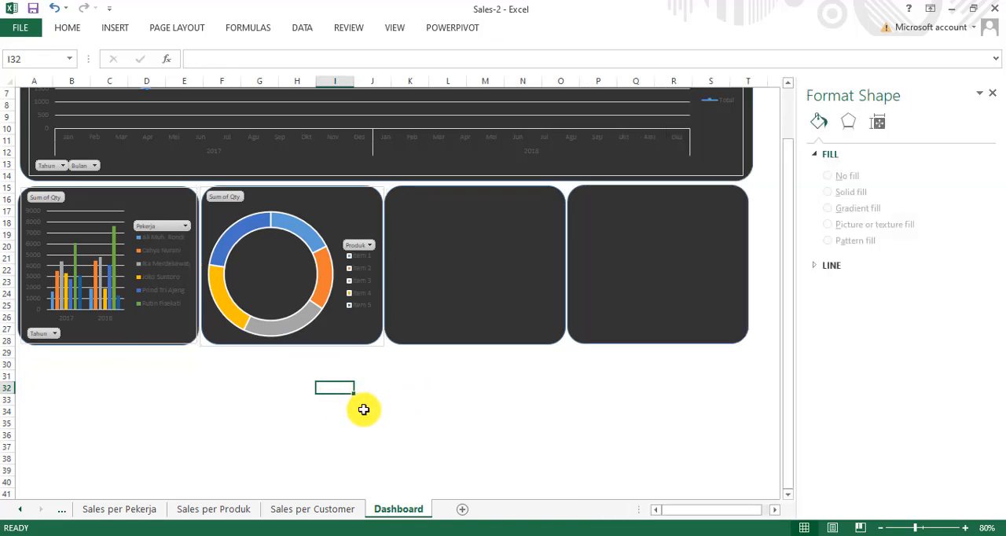
# Step: Copy the customer bar chart from the Sales per Customer sheet and return to the Dashboard sheet
pyautogui.click(214, 509)
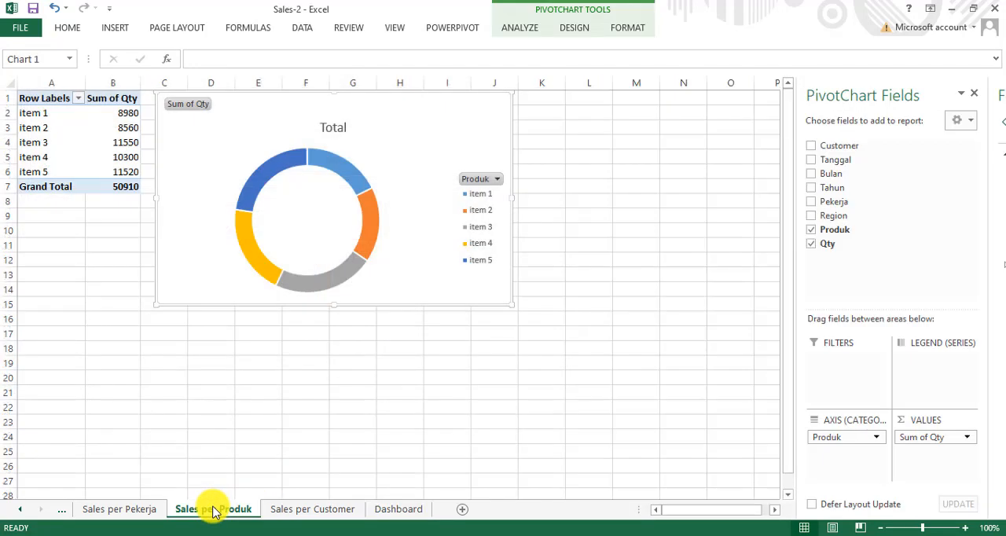
pyautogui.click(300, 511)
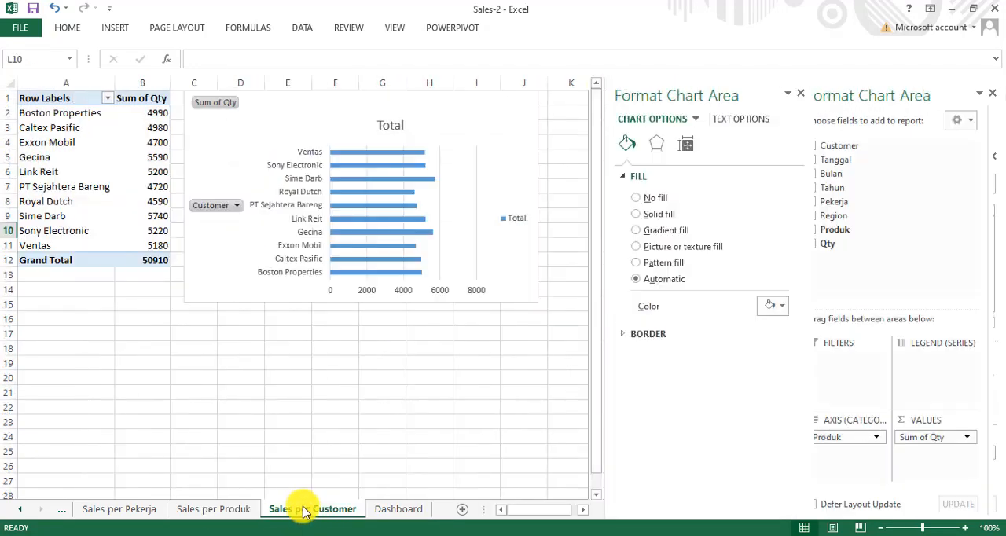
pyautogui.click(314, 297)
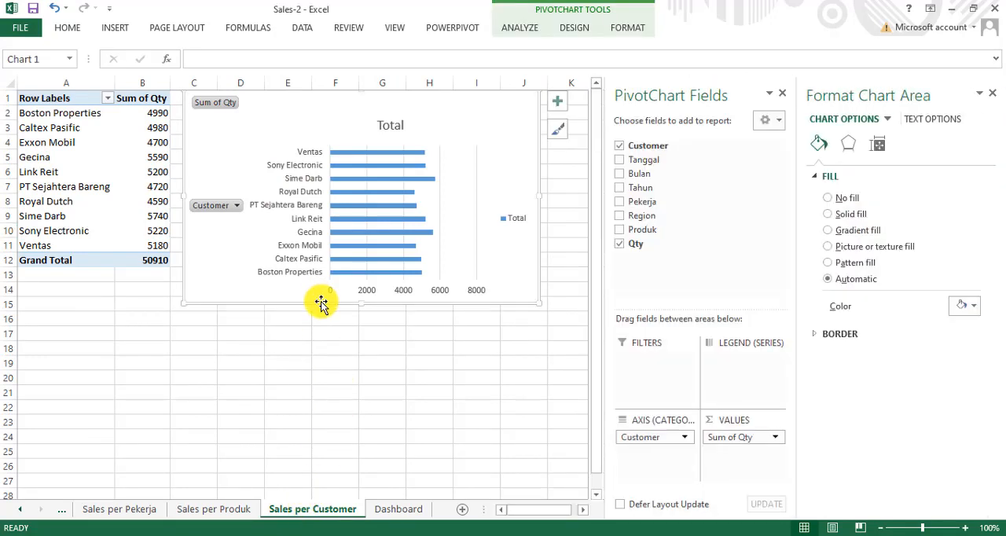
pyautogui.click(395, 509)
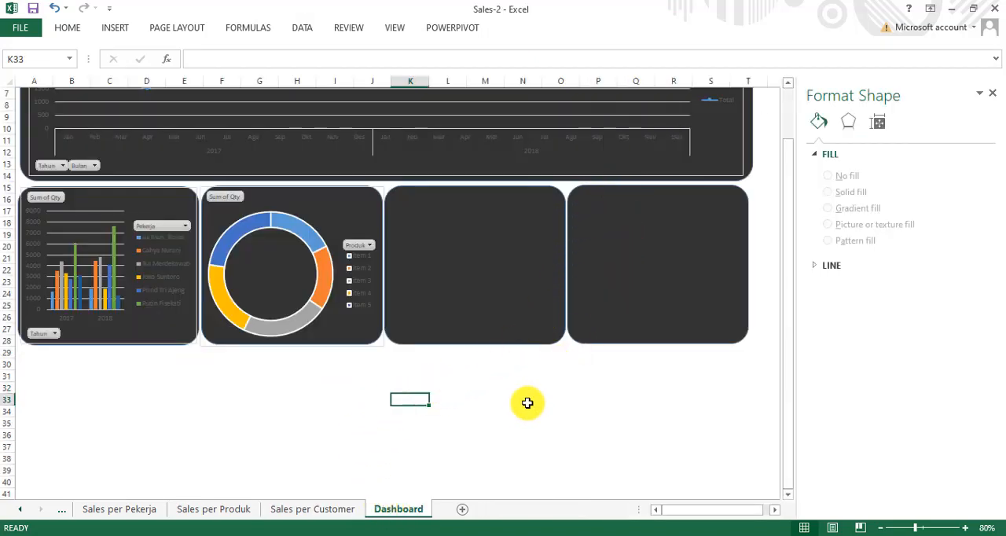
# Step: Paste the customer bar chart below the panels, delete its Total title and move the chart up toward the third small panel
pyautogui.click(472, 435)
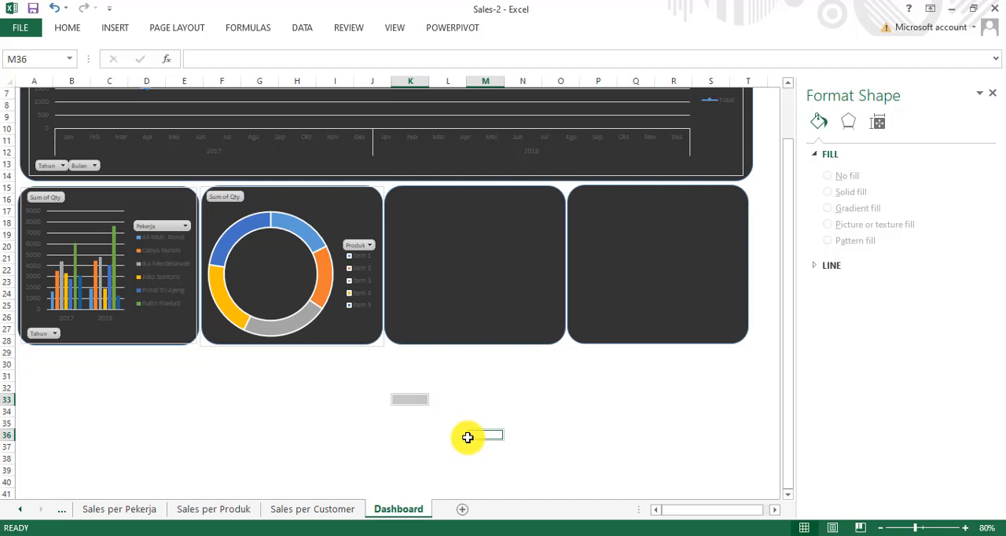
pyautogui.click(347, 402)
pyautogui.click(348, 405)
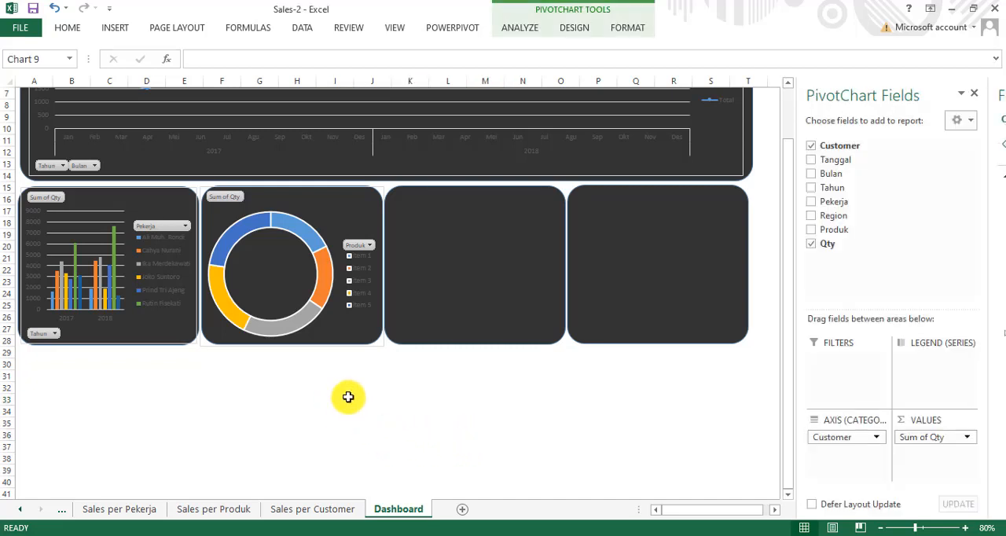
pyautogui.moveTo(405, 398); pyautogui.dragTo(315, 340)
pyautogui.click(386, 362)
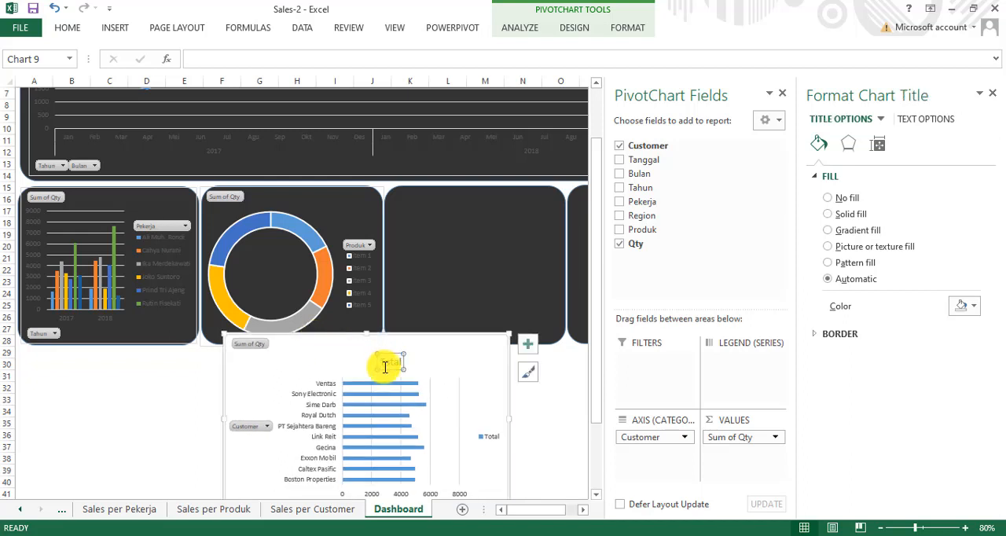
pyautogui.press('Delete')
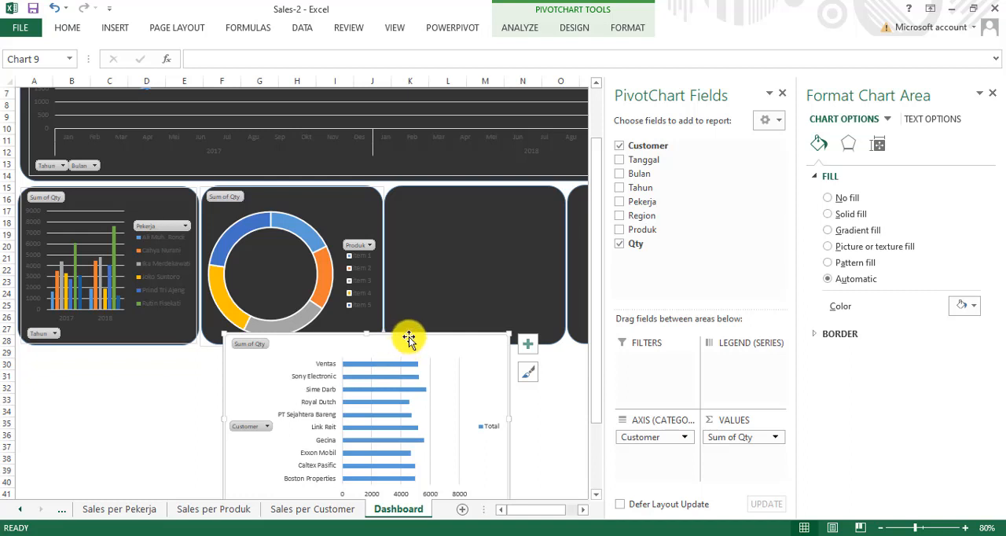
pyautogui.moveTo(414, 328); pyautogui.dragTo(464, 182)
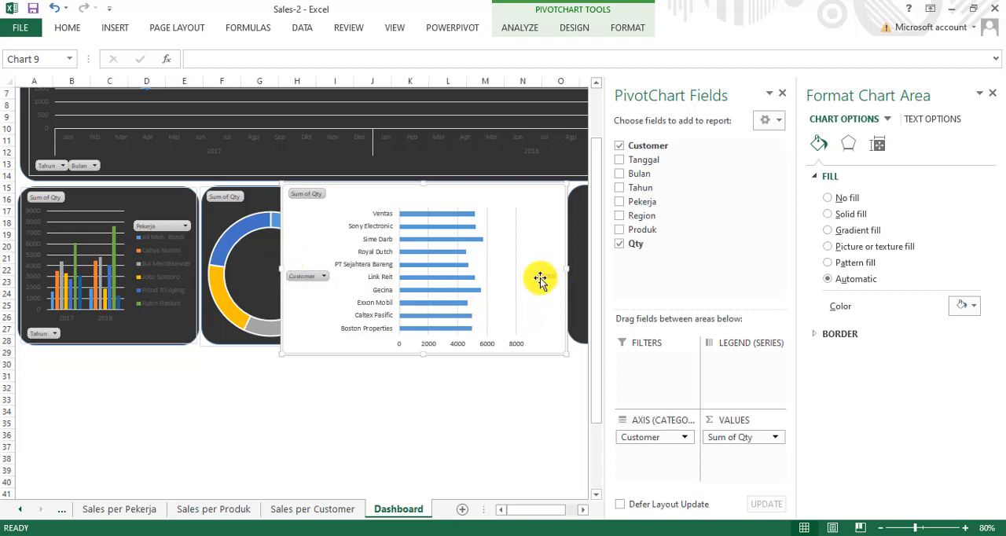
# Step: Move the customer chart's legend closer to the bars, then shrink the chart and shift it over the third small panel
pyautogui.click(540, 279)
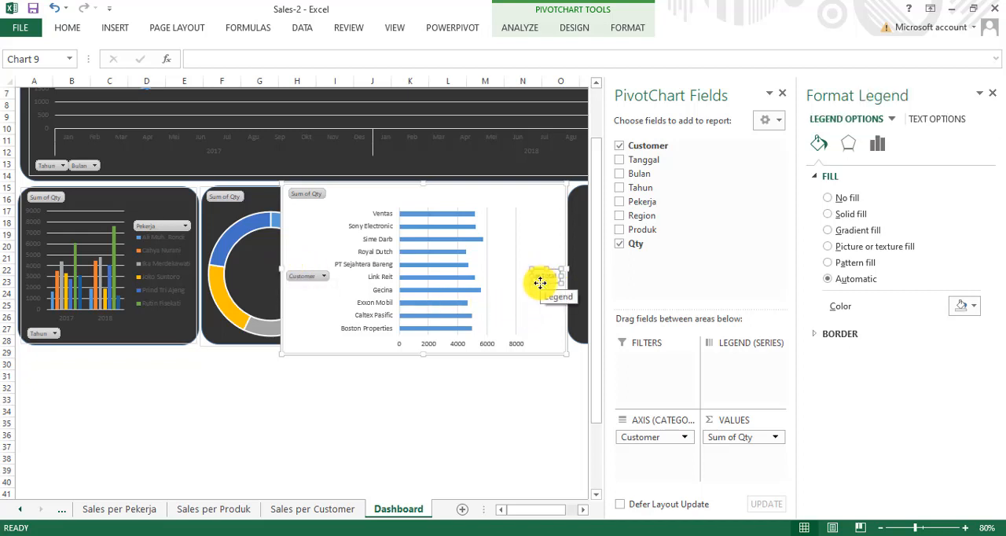
pyautogui.moveTo(540, 281); pyautogui.dragTo(501, 281)
pyautogui.moveTo(566, 269); pyautogui.dragTo(524, 275)
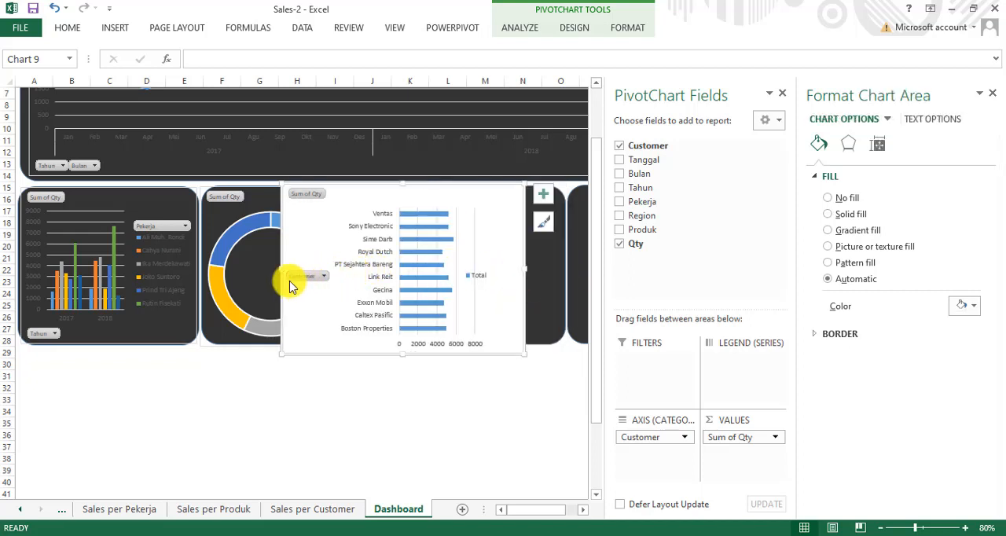
pyautogui.moveTo(295, 279); pyautogui.dragTo(351, 312)
pyautogui.moveTo(326, 352); pyautogui.dragTo(399, 305)
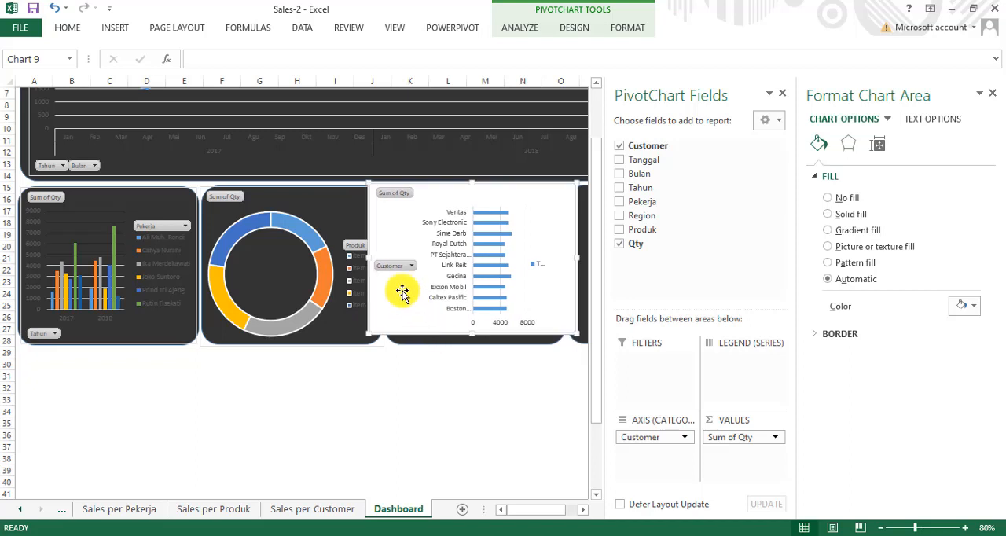
# Step: Fit the customer chart's left and lower edges to the third small panel and widen its legend to show the full Total label
pyautogui.click(393, 267)
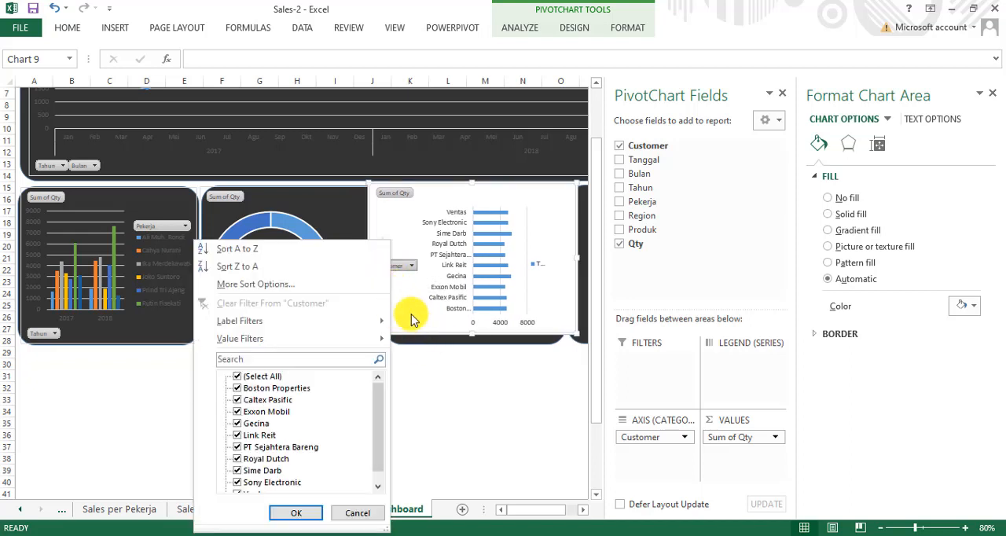
pyautogui.click(411, 313)
pyautogui.moveTo(369, 257); pyautogui.dragTo(388, 262)
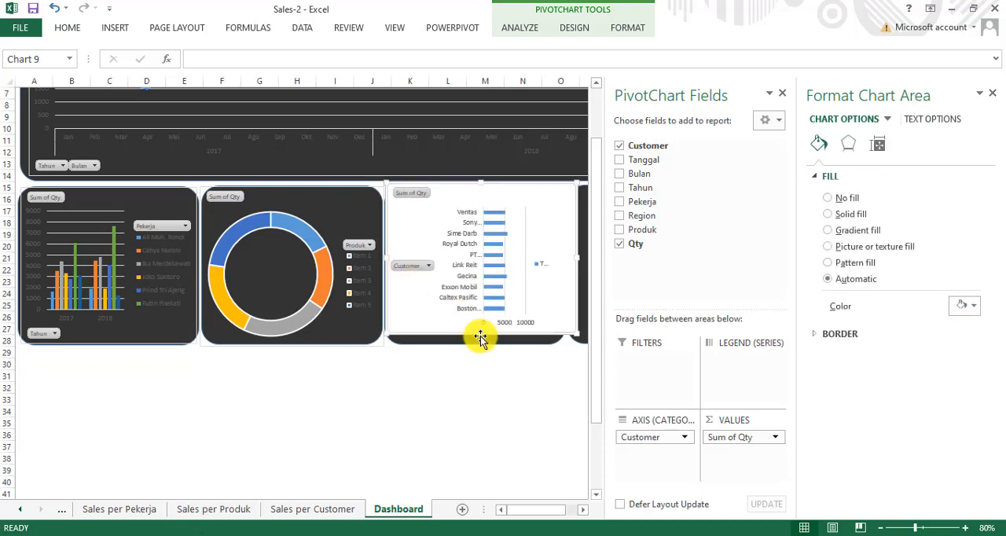
pyautogui.moveTo(479, 332); pyautogui.dragTo(478, 341)
pyautogui.click(554, 273)
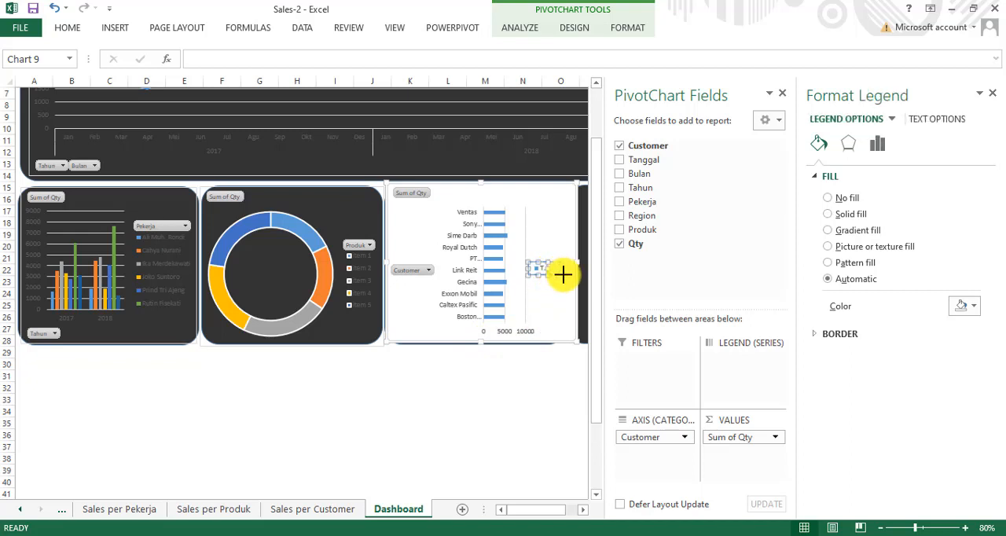
pyautogui.click(548, 301)
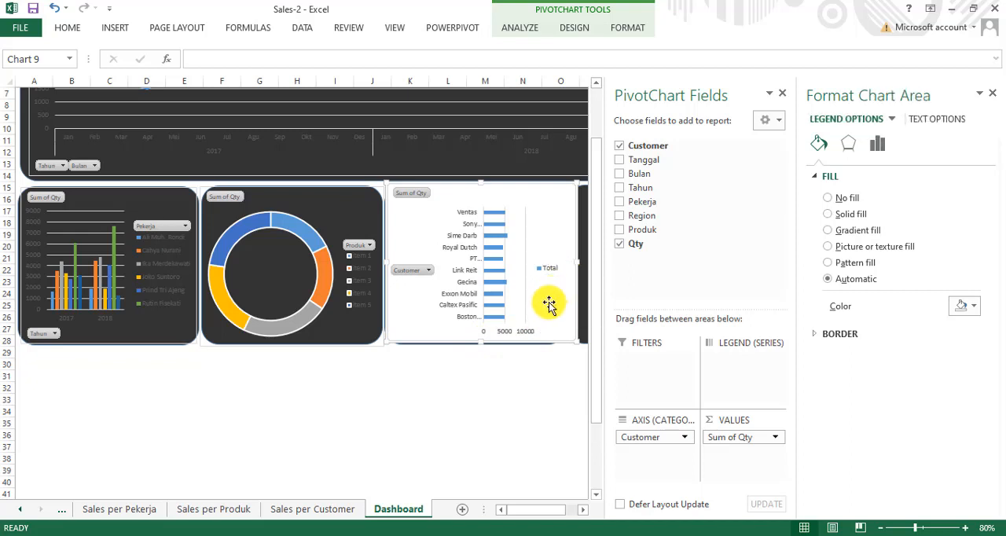
# Step: Remove the customer chart's background fill and delete the empty fourth small panel
pyautogui.click(849, 200)
pyautogui.click(512, 423)
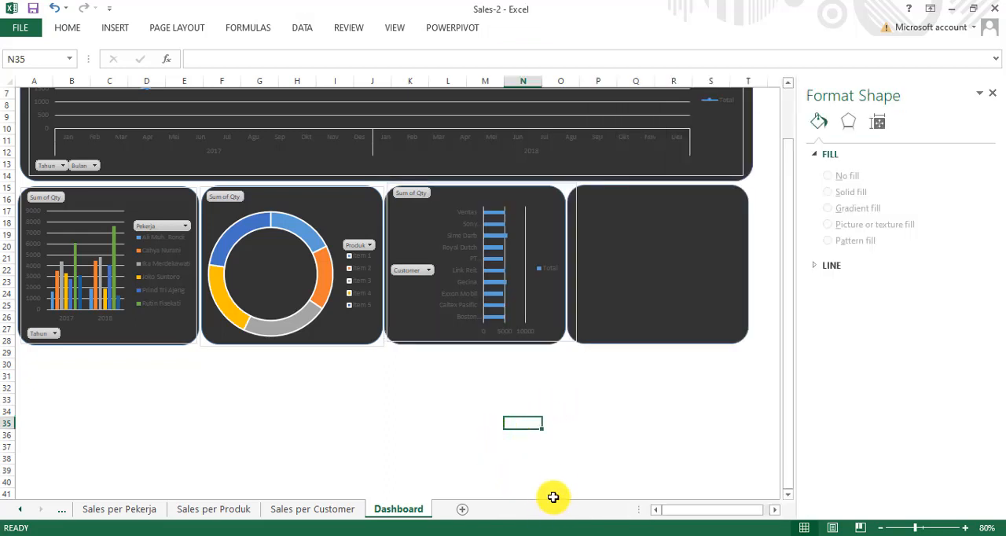
pyautogui.click(663, 270)
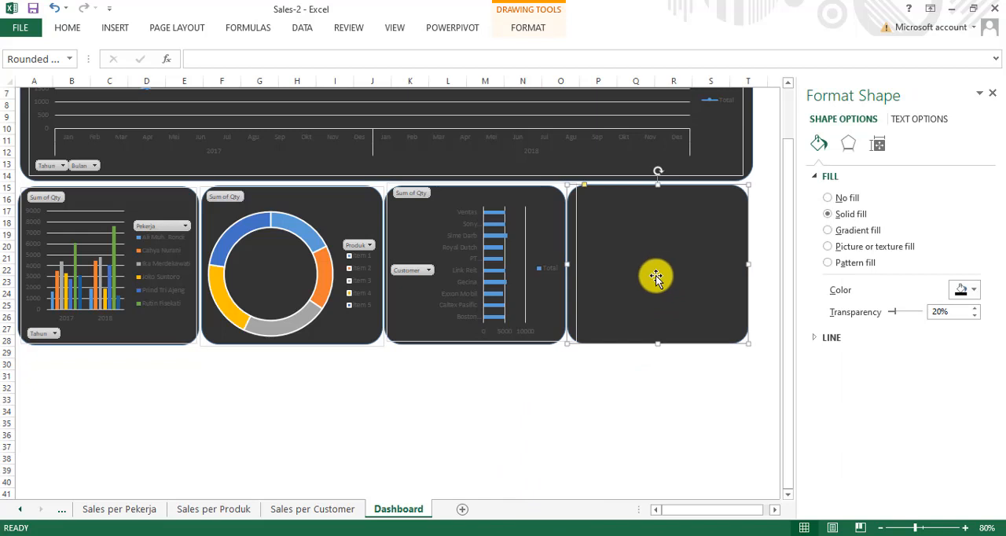
pyautogui.press('Delete')
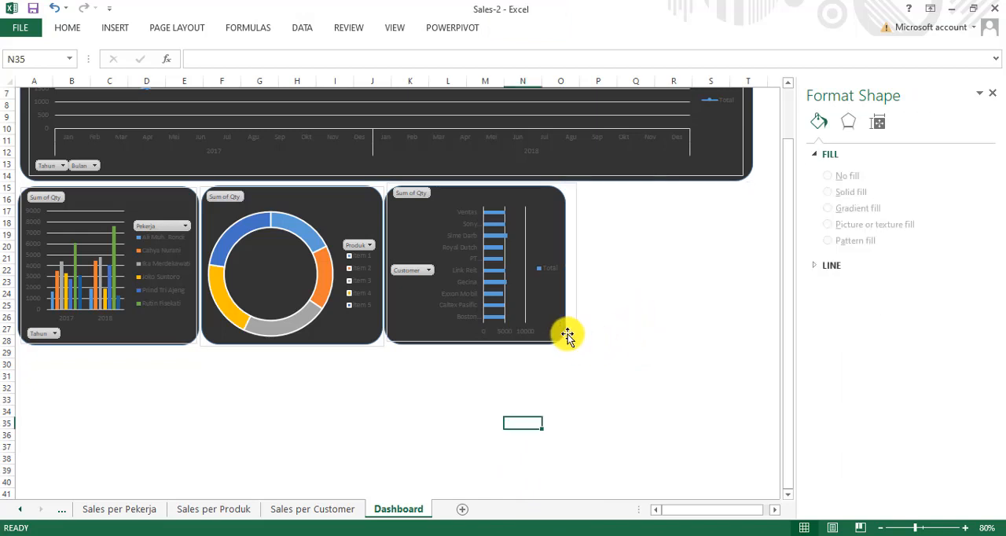
pyautogui.click(547, 314)
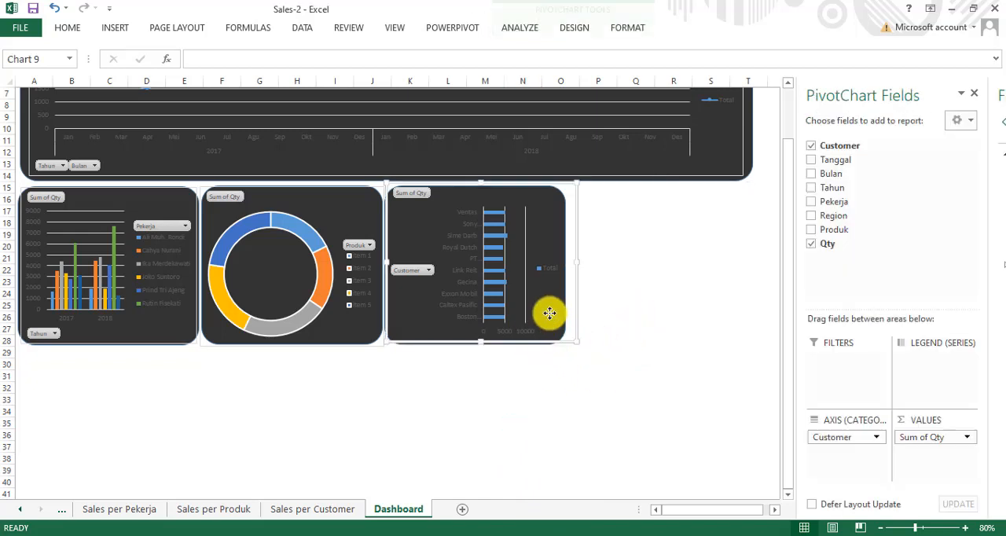
pyautogui.click(511, 346)
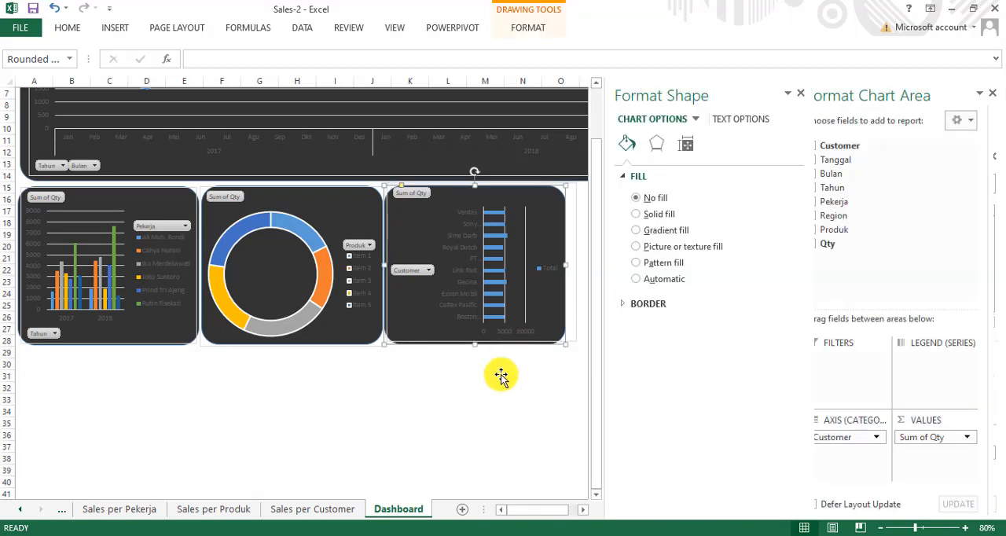
pyautogui.click(491, 399)
# Step: Narrow the dark panel behind the trend chart so its right edge ends at about column P
pyautogui.click(591, 167)
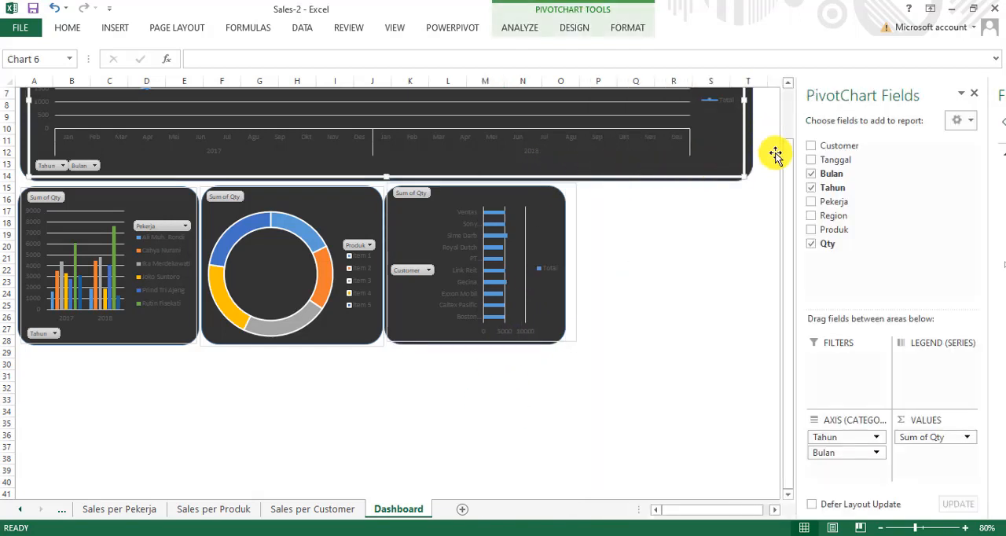
pyautogui.click(493, 400)
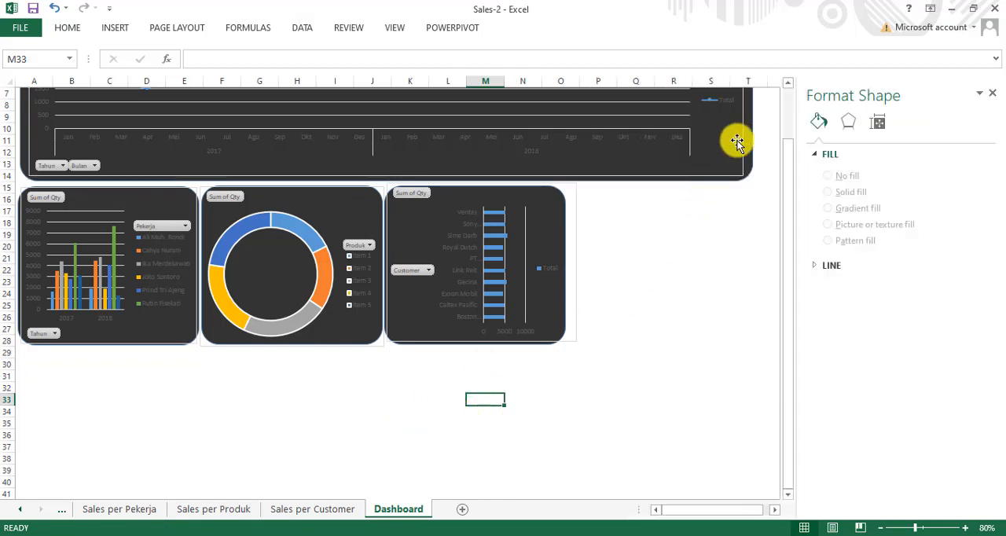
pyautogui.click(751, 122)
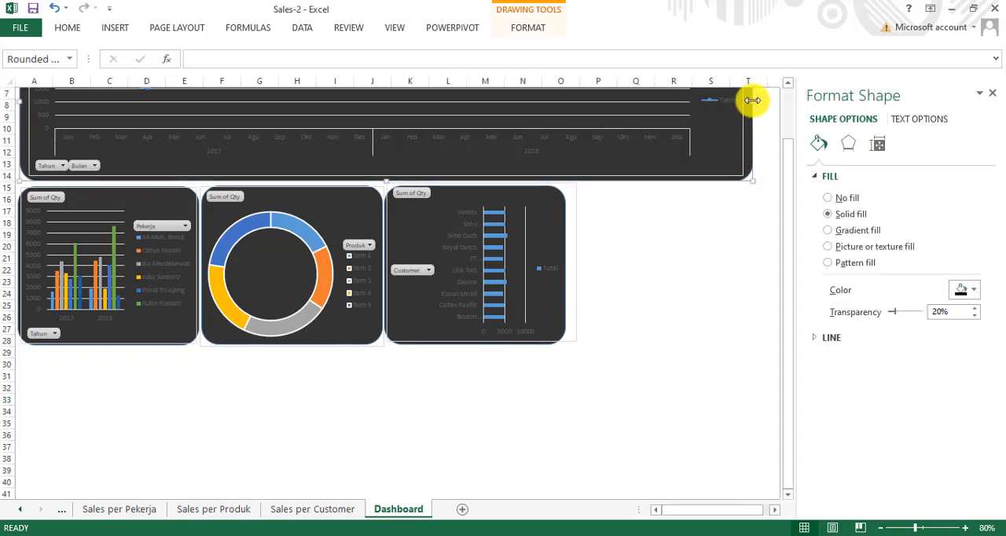
pyautogui.moveTo(752, 100); pyautogui.dragTo(607, 114)
pyautogui.click(714, 155)
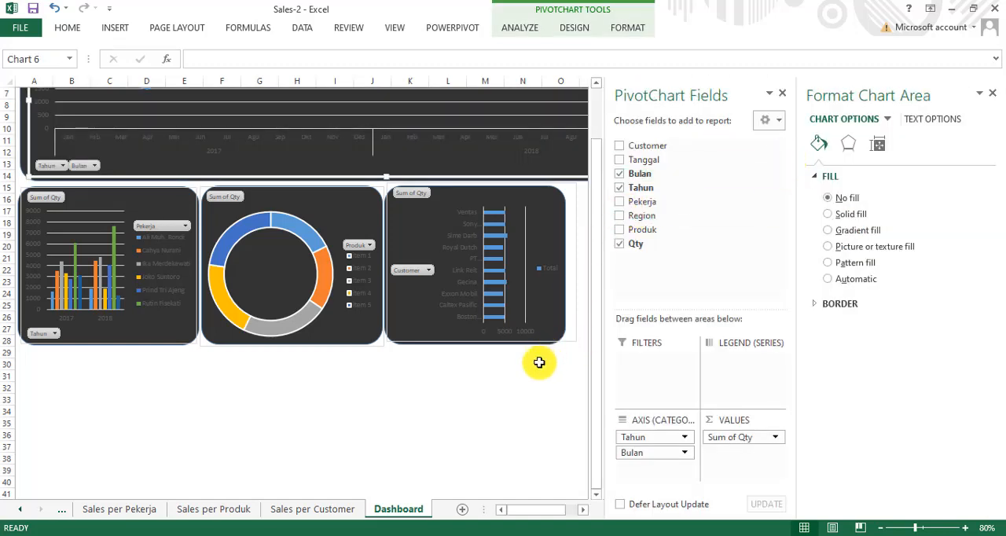
pyautogui.click(492, 402)
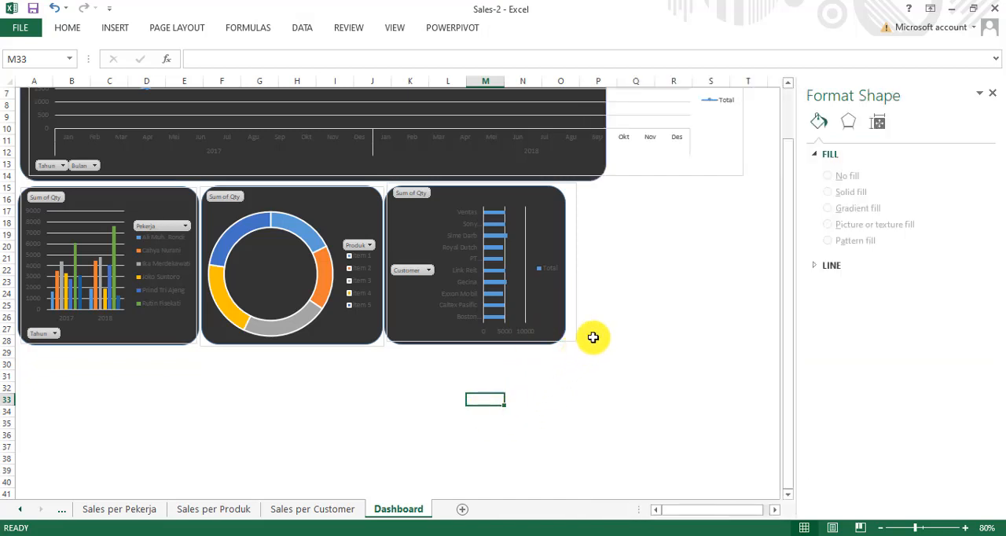
# Step: Close the chart area formatting options and narrow the trend chart to match the right edge of its dark panel
pyautogui.scroll(2, 637, 299)
pyautogui.click(742, 178)
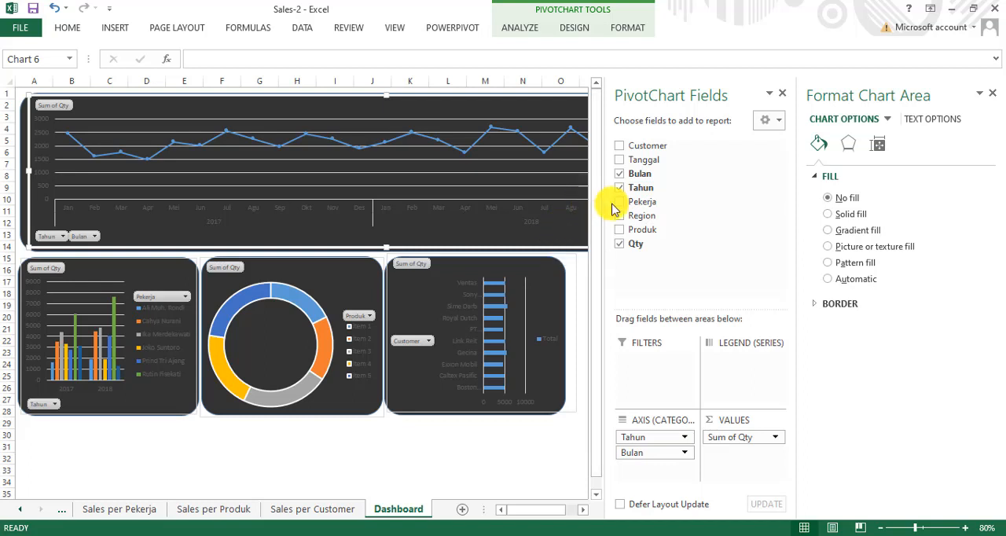
pyautogui.click(992, 93)
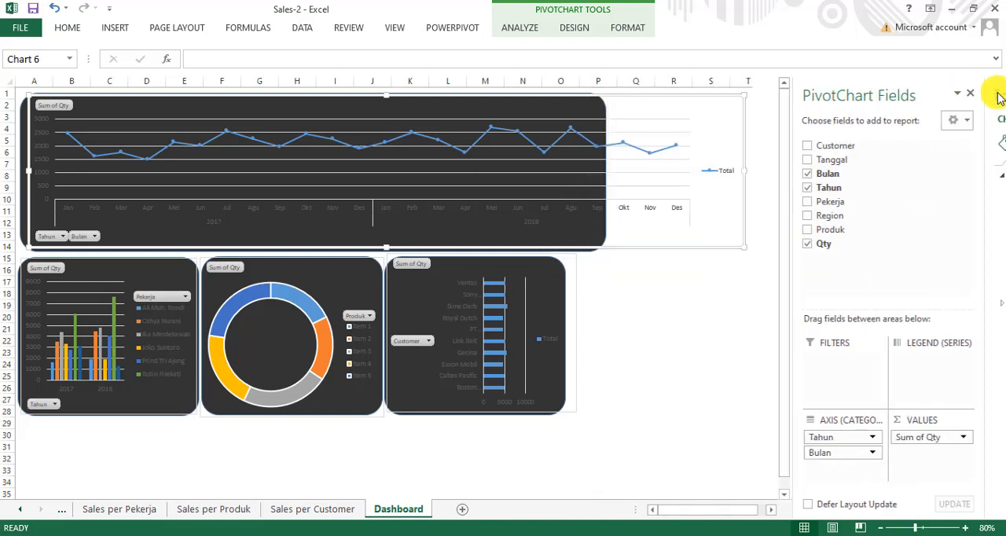
pyautogui.moveTo(745, 170); pyautogui.dragTo(605, 186)
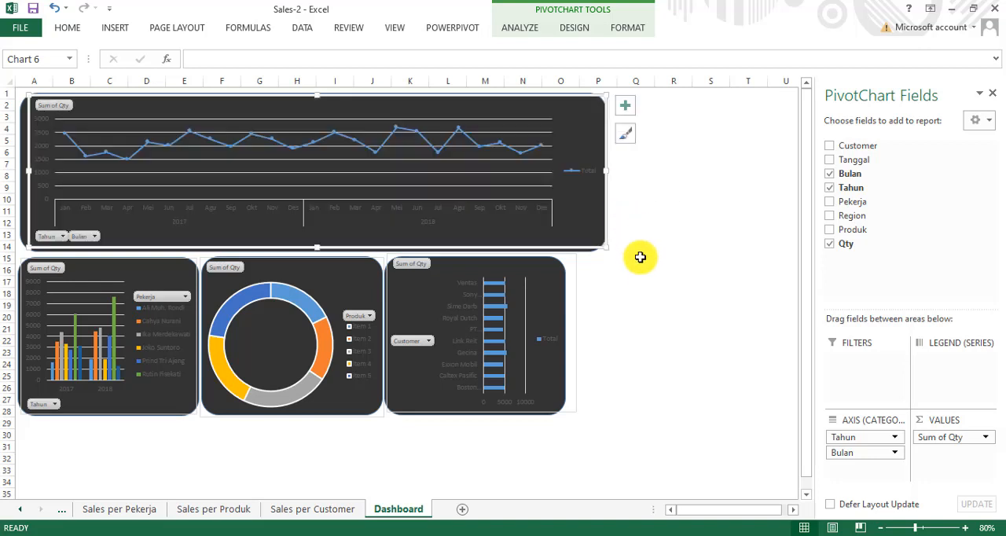
pyautogui.click(660, 310)
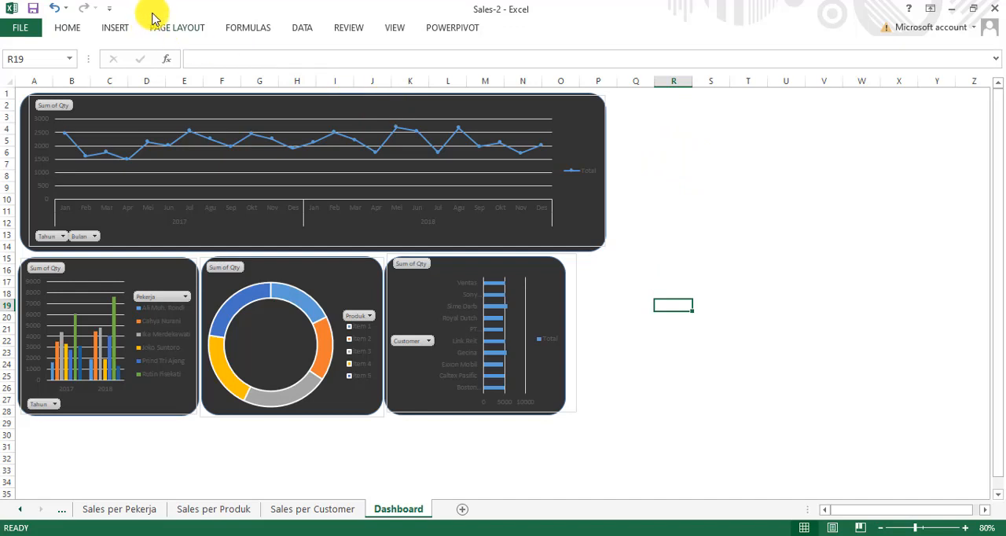
pyautogui.click(114, 27)
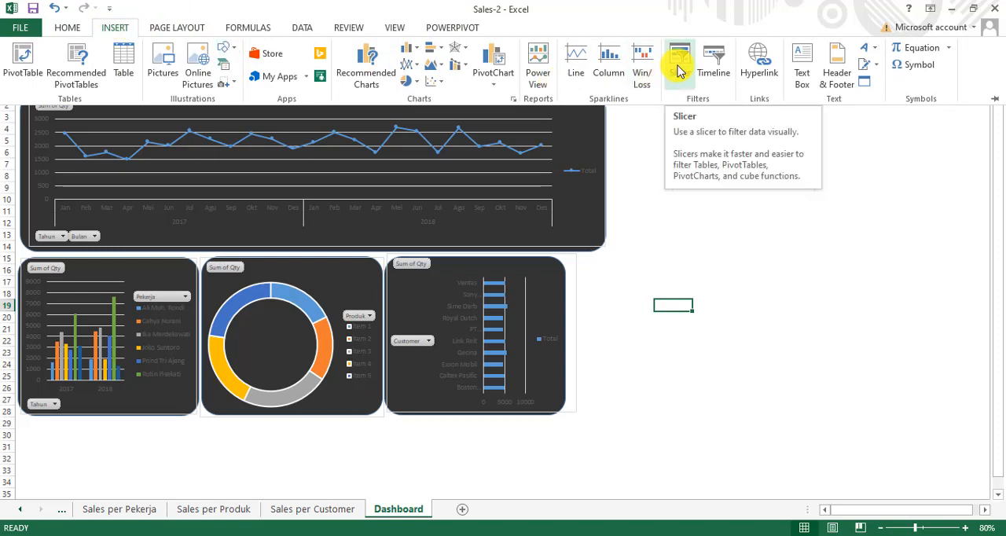
pyautogui.hotkey('ctrl', 'F1')
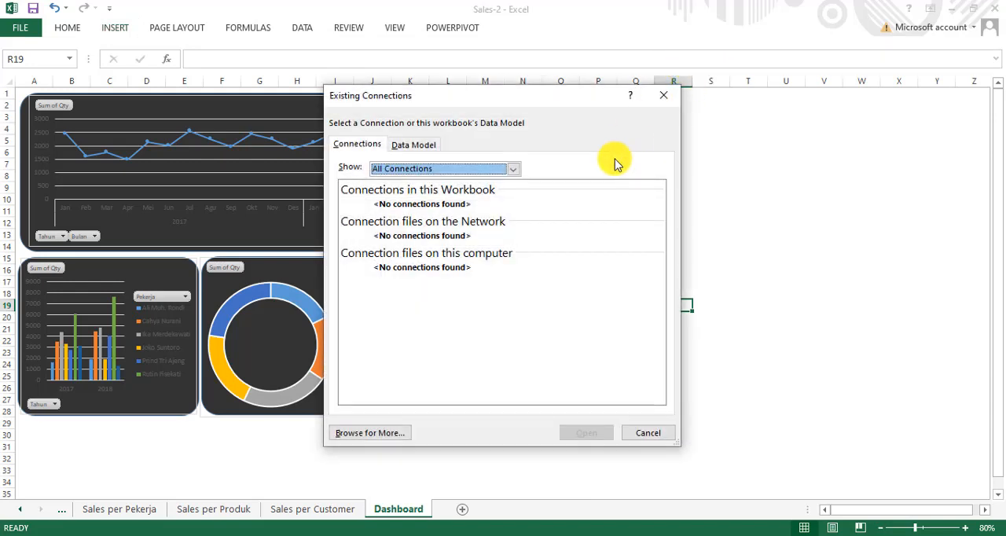
pyautogui.click(663, 95)
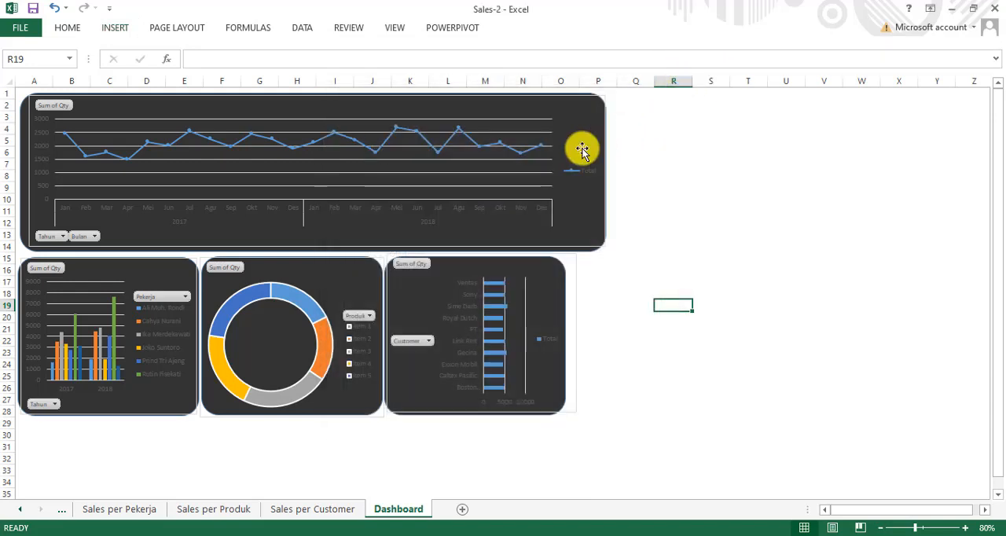
# Step: Insert a Bulan slicer for the trend chart and place it in the empty area beside the trend panel
pyautogui.click(360, 146)
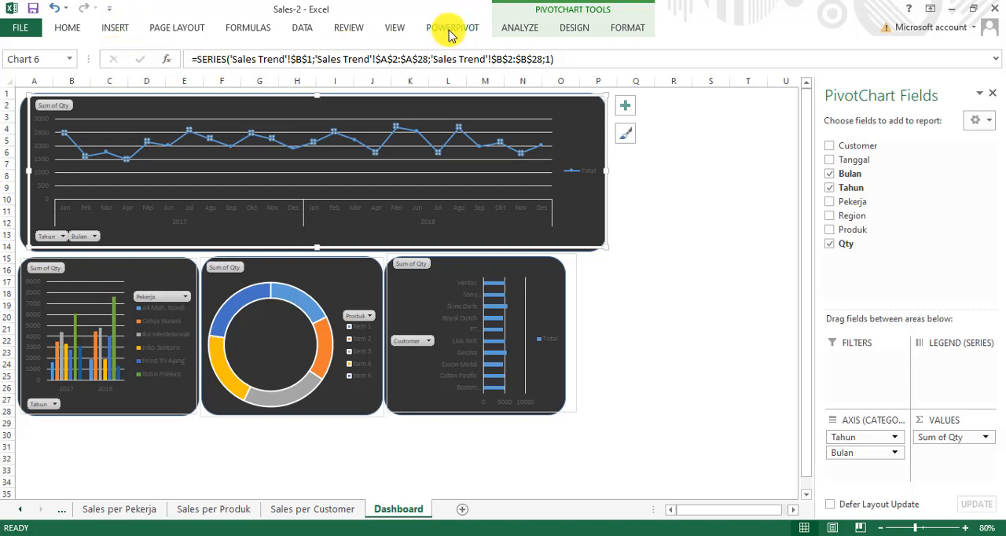
pyautogui.click(520, 27)
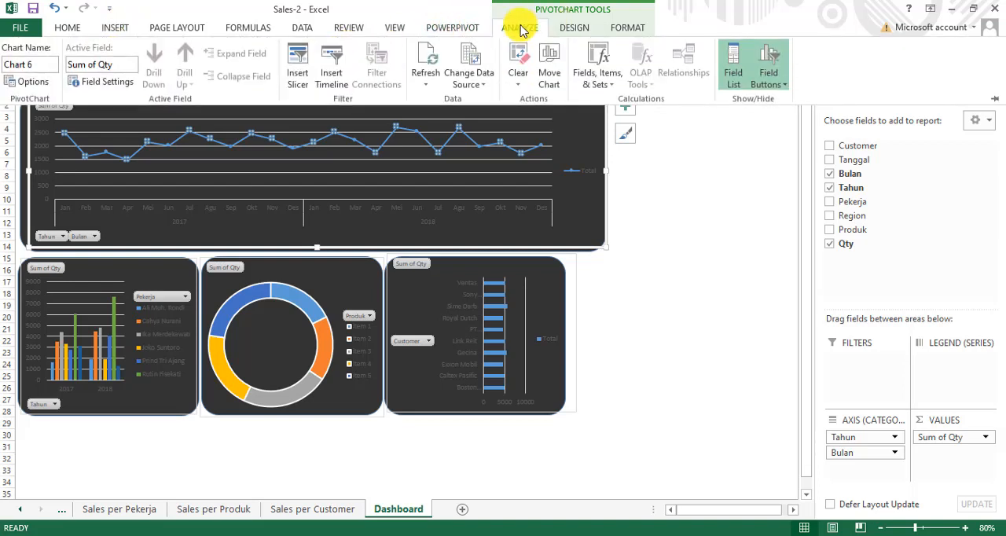
pyautogui.click(298, 63)
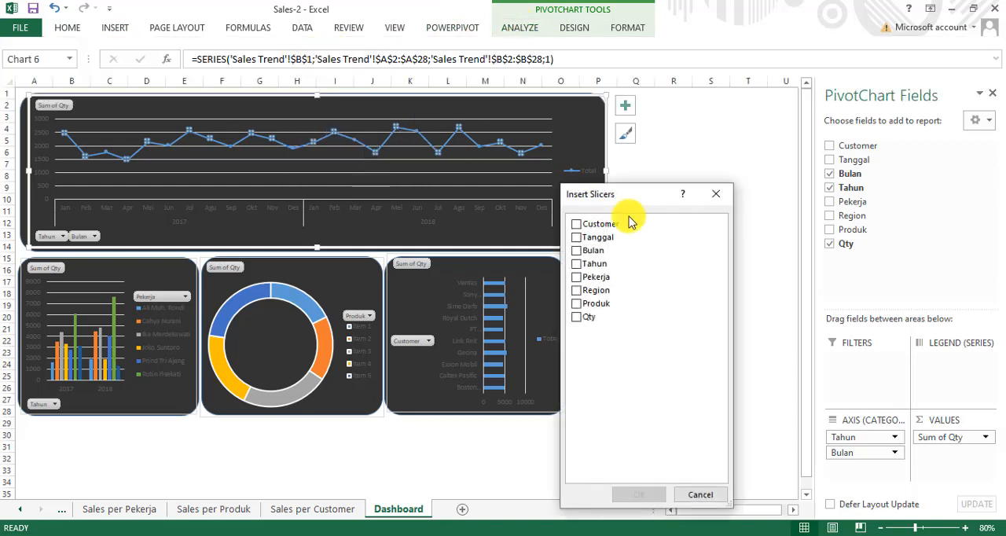
pyautogui.moveTo(619, 198); pyautogui.dragTo(686, 156)
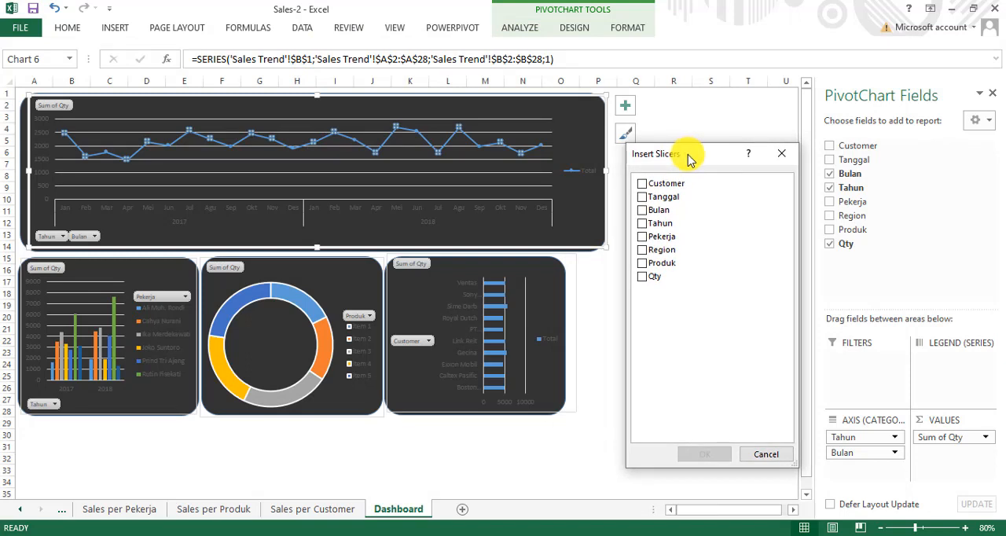
pyautogui.click(640, 216)
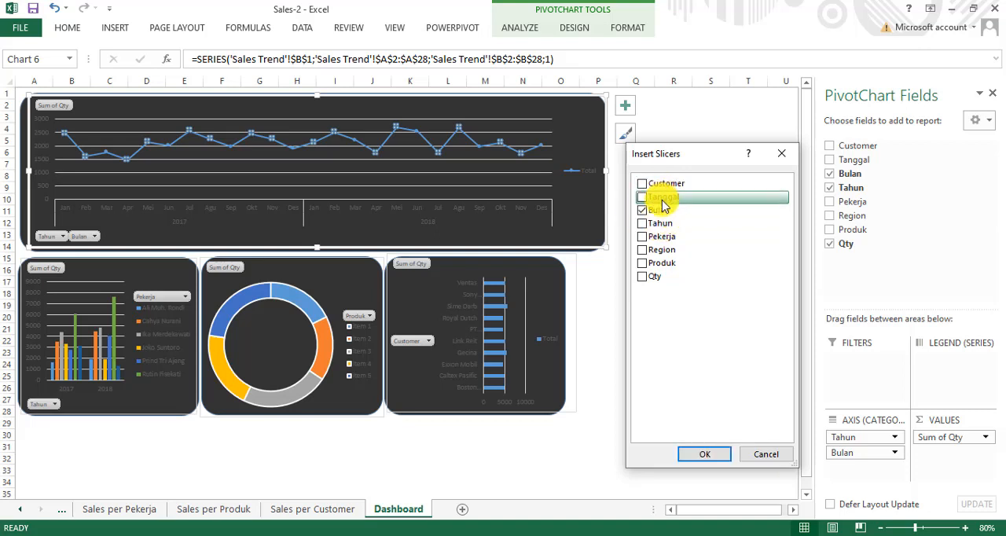
pyautogui.click(704, 455)
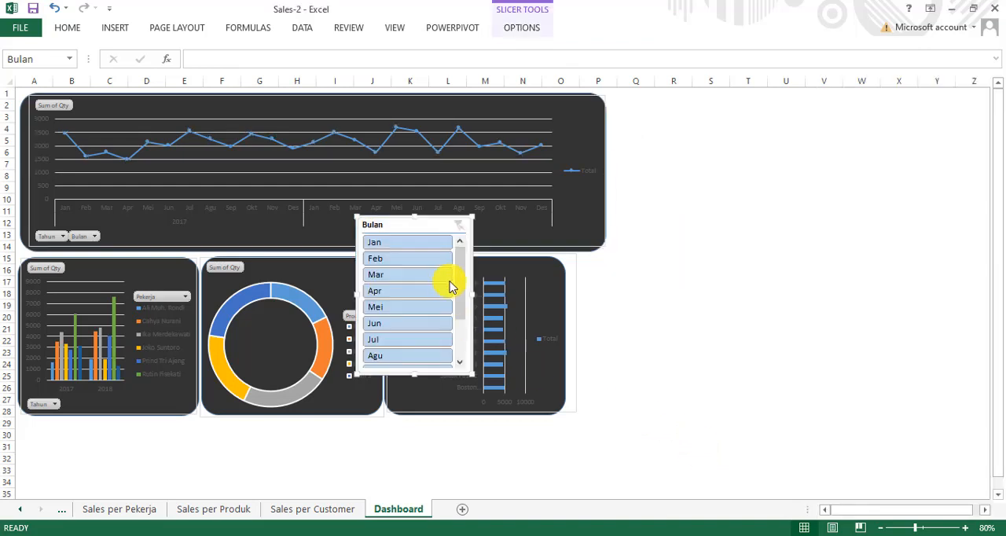
pyautogui.moveTo(510, 226); pyautogui.dragTo(667, 108)
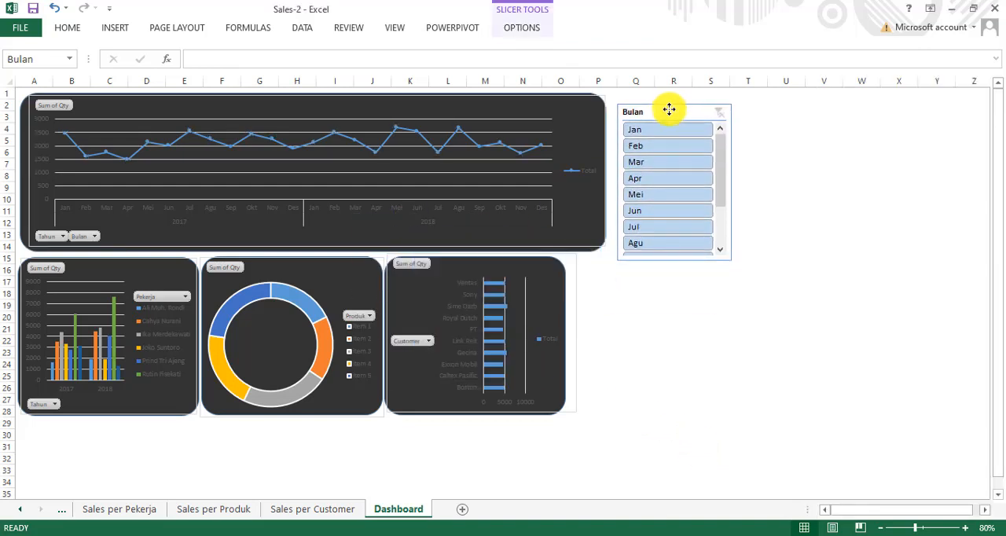
# Step: Test the Bulan slicer with Jan, Feb and Mar, clear its filter and delete the slicer
pyautogui.click(651, 131)
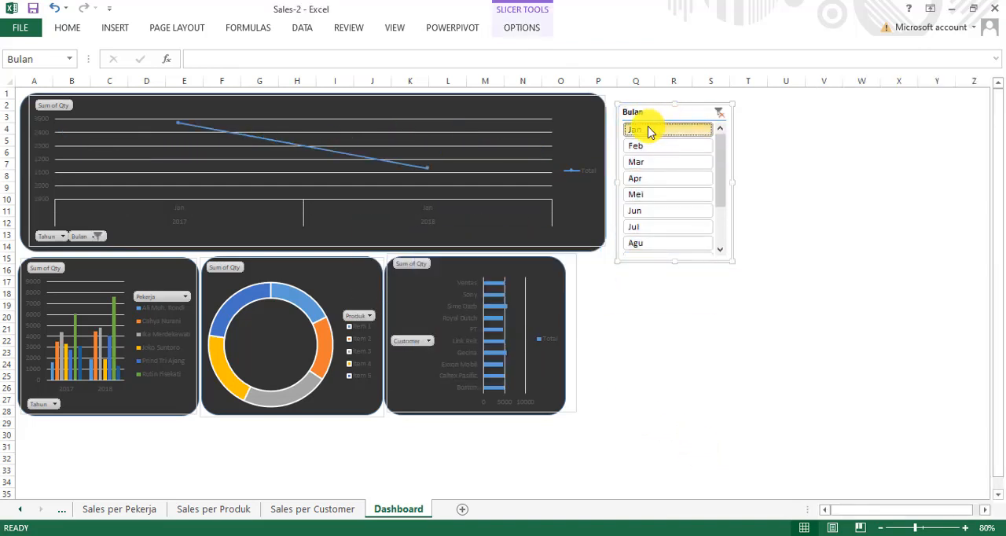
pyautogui.click(644, 146)
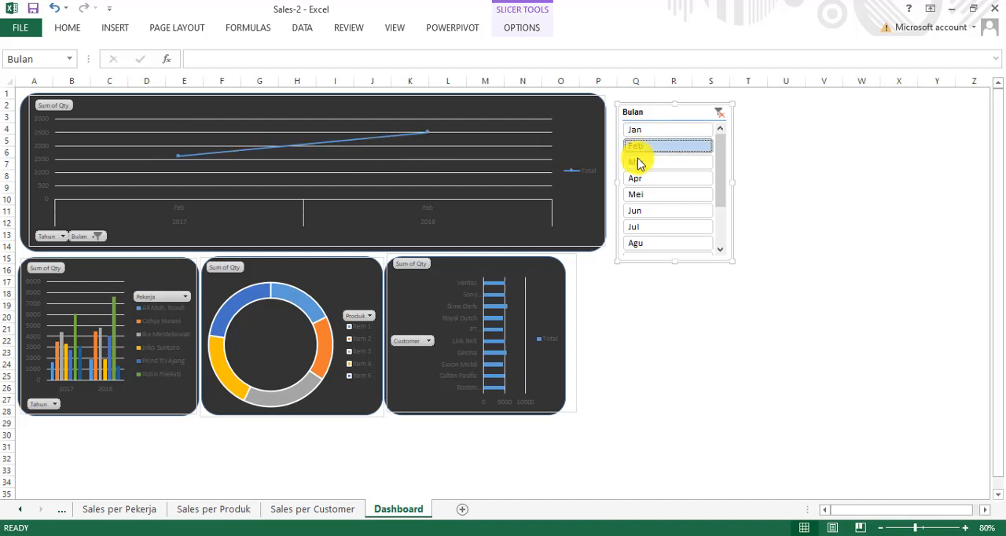
pyautogui.click(639, 163)
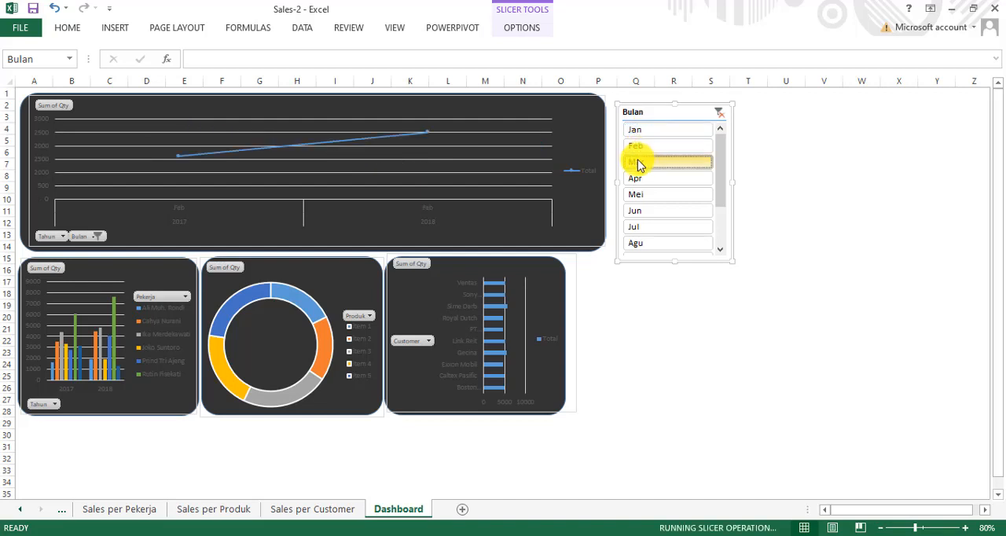
pyautogui.click(721, 118)
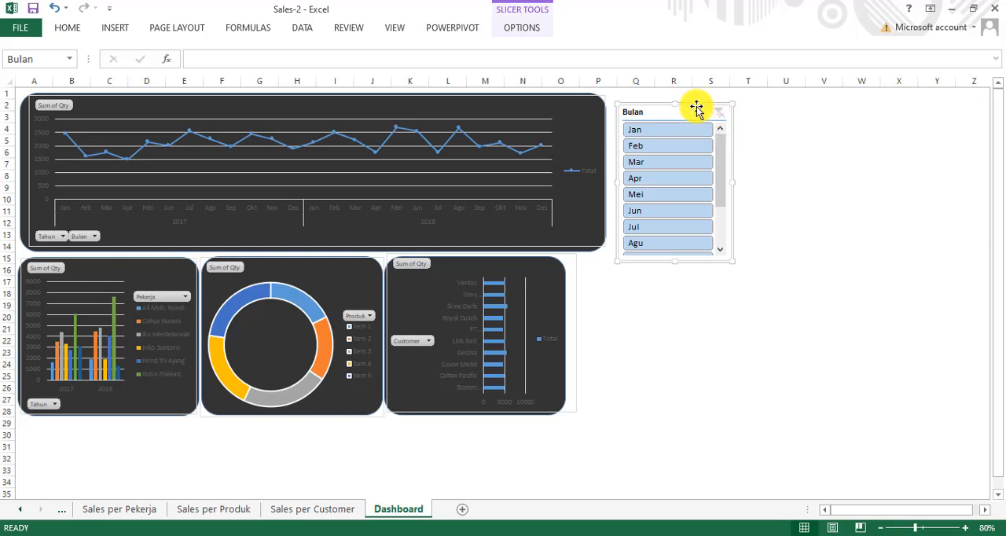
pyautogui.press('Delete')
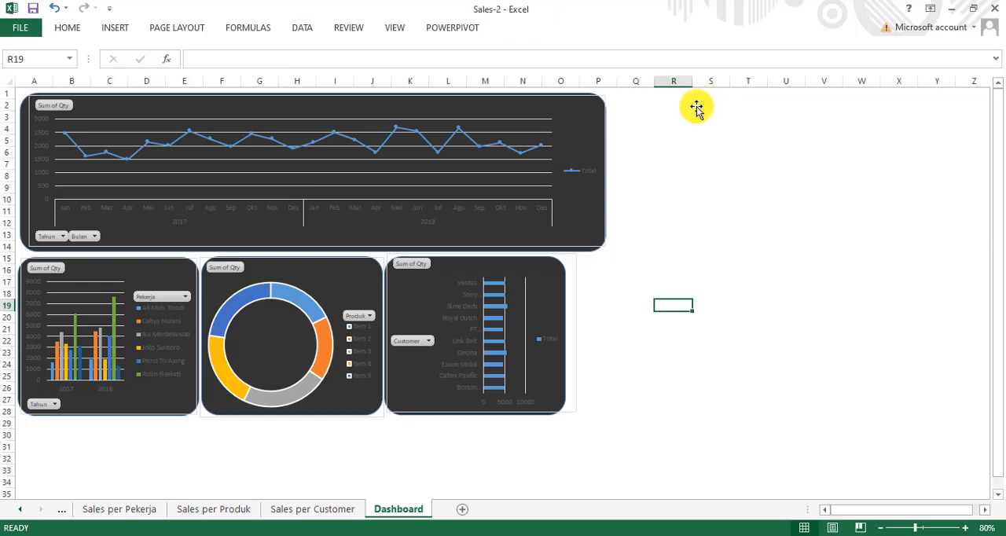
# Step: Insert Bulan, Tahun and Region slicers for the trend chart
pyautogui.click(576, 189)
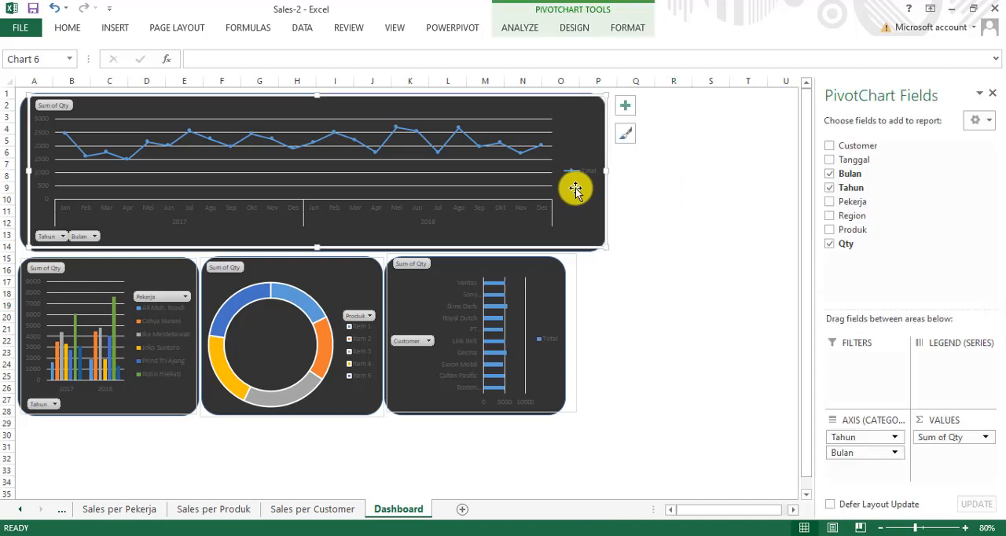
pyautogui.click(516, 30)
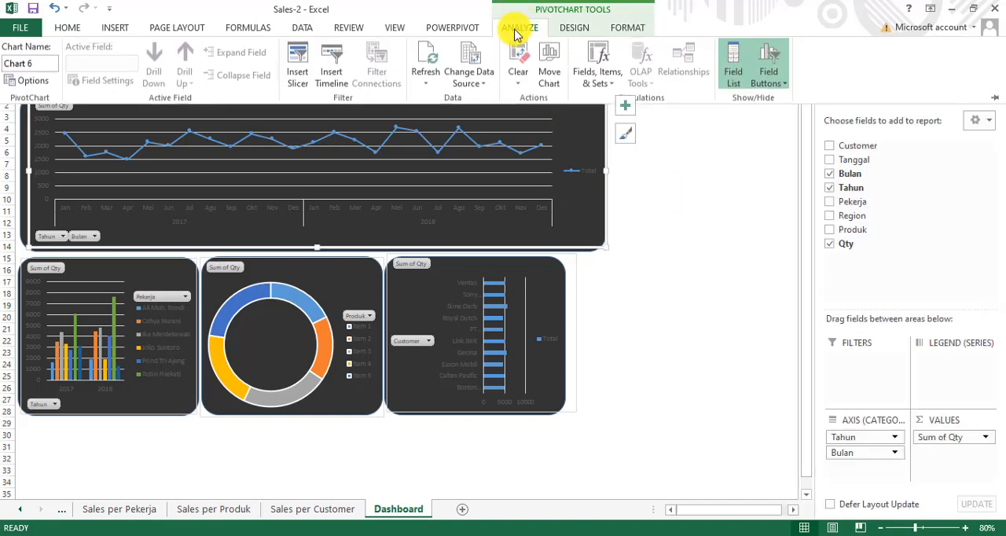
pyautogui.click(297, 69)
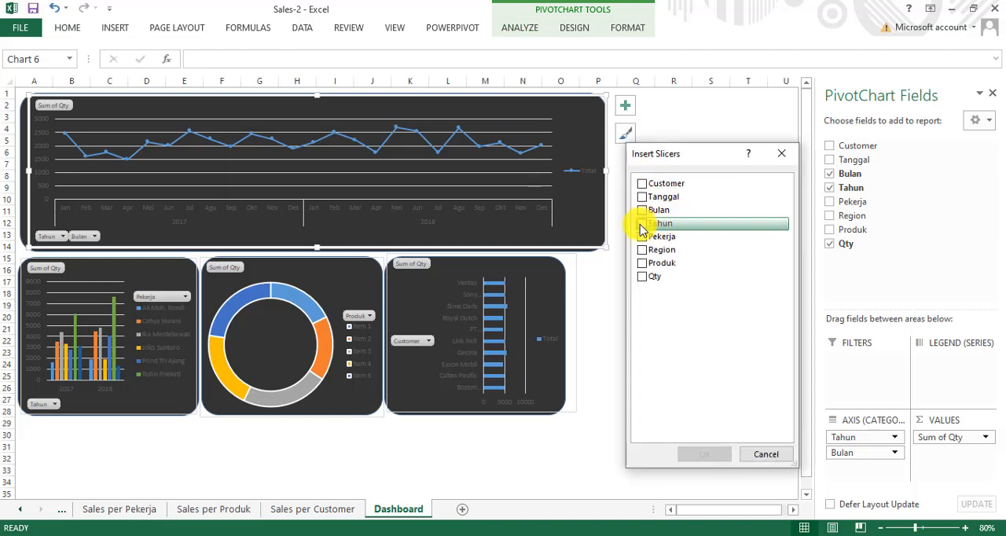
pyautogui.click(641, 226)
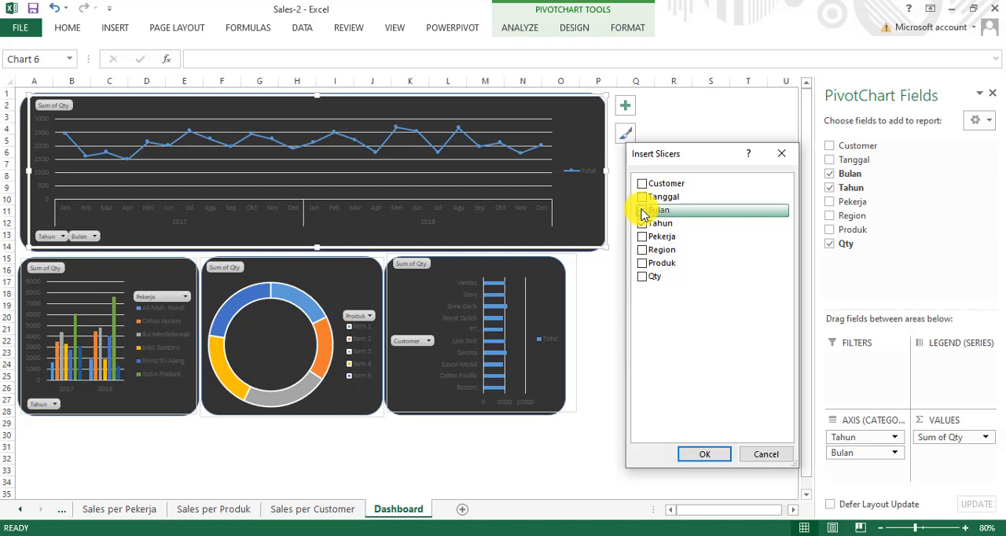
pyautogui.click(643, 223)
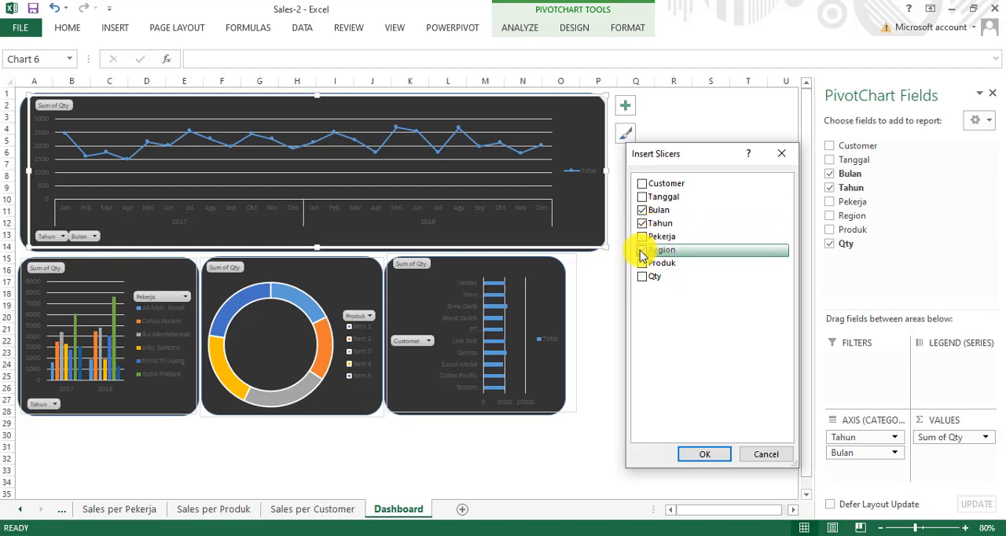
pyautogui.click(643, 252)
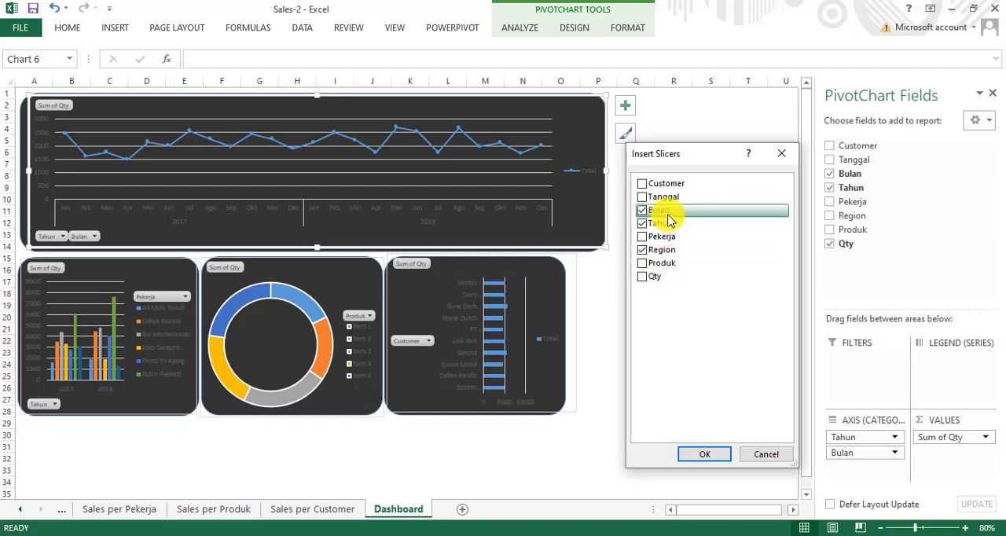
pyautogui.click(701, 456)
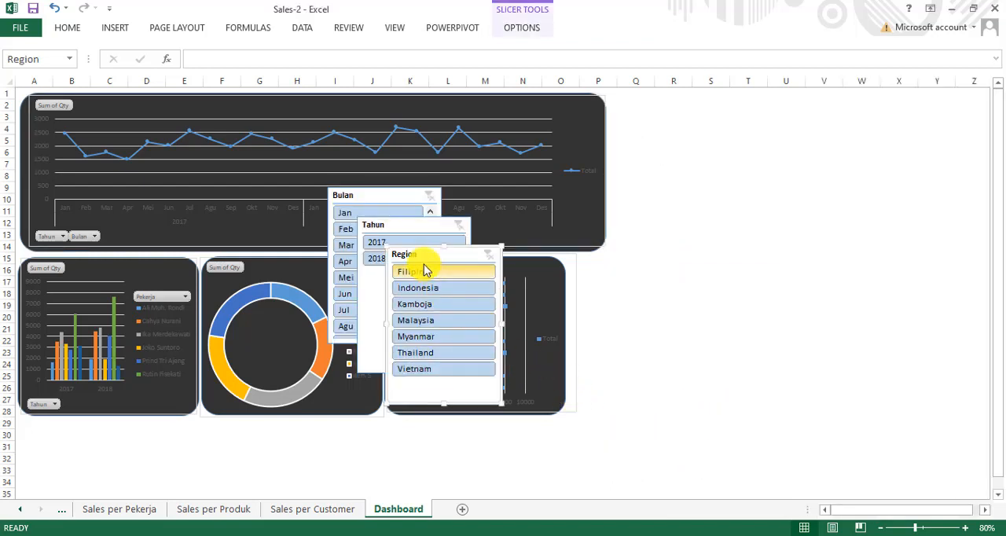
# Step: Arrange the Region, Tahun and Bulan slicers in a row beside the trend chart, in that order
pyautogui.moveTo(433, 250); pyautogui.dragTo(645, 104)
pyautogui.moveTo(414, 223); pyautogui.dragTo(792, 106)
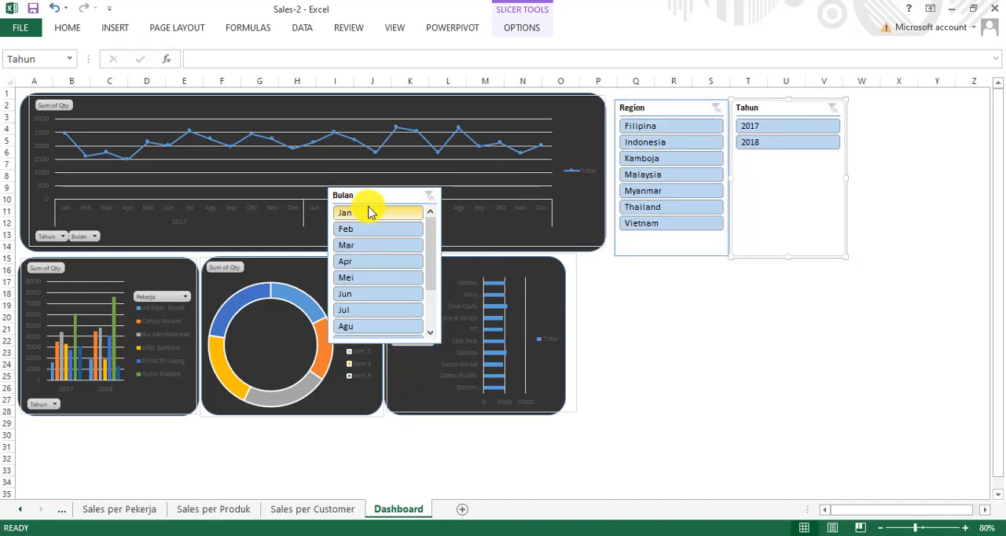
pyautogui.moveTo(366, 196); pyautogui.dragTo(891, 108)
# Step: Test the trend chart's Tahun slicer with 2017 and 2018, and clear its filter
pyautogui.click(781, 129)
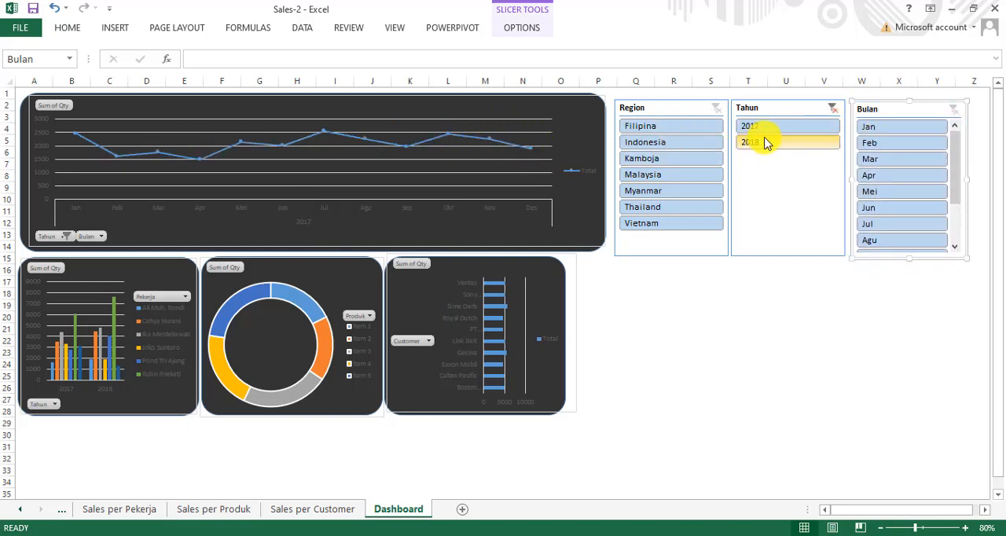
pyautogui.click(766, 148)
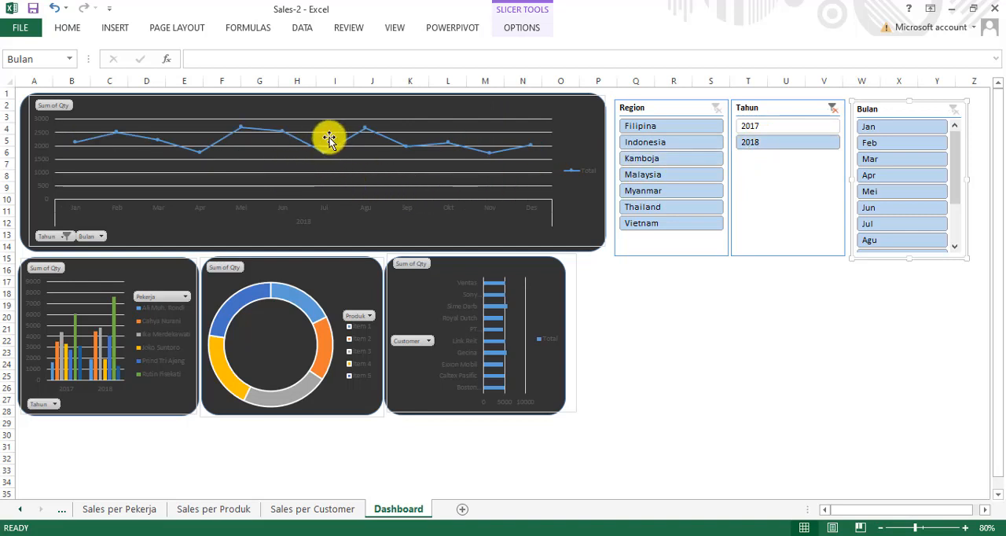
pyautogui.click(833, 111)
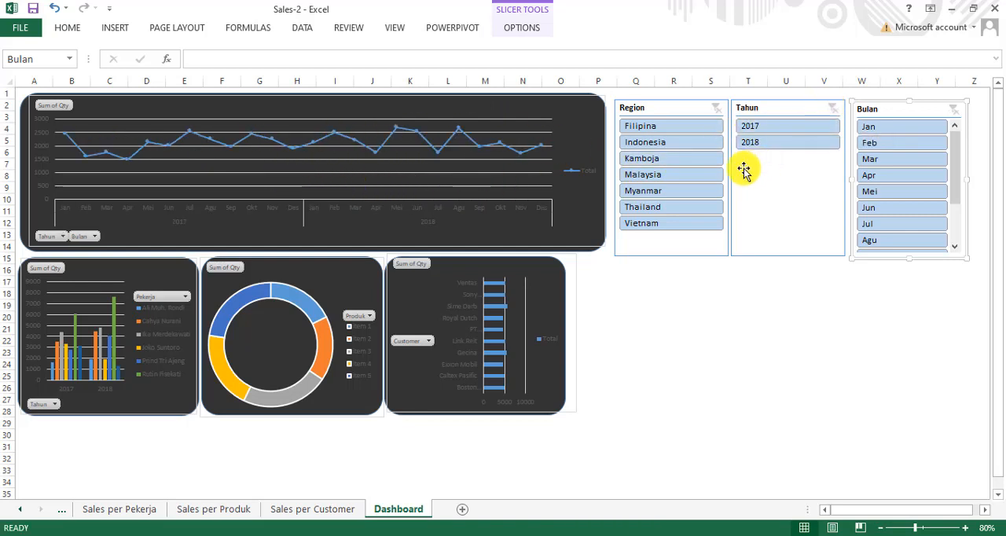
# Step: Filter the trend chart by Filipina, Indonesia, Kamboja, Malaysia and Myanmar in turn with the Region slicer
pyautogui.click(664, 130)
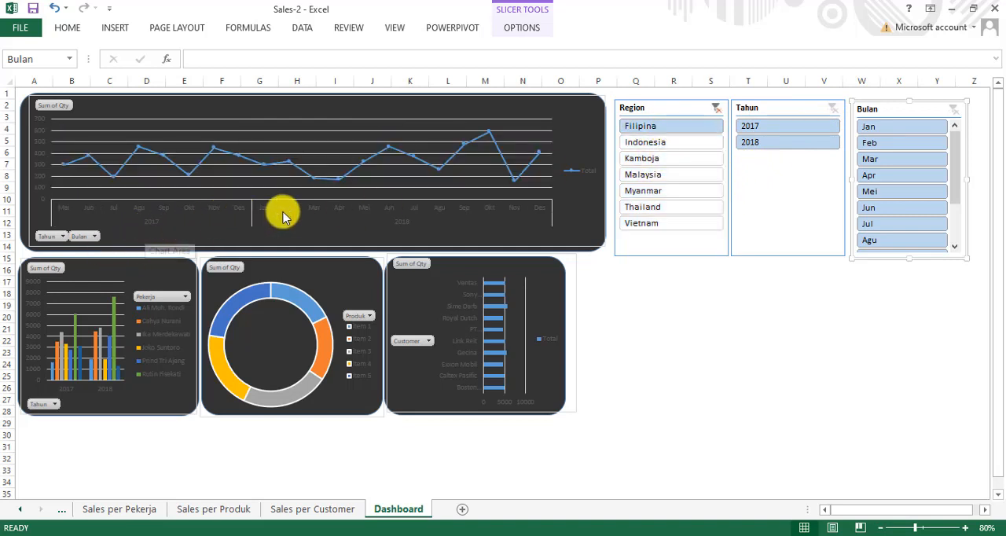
pyautogui.click(648, 143)
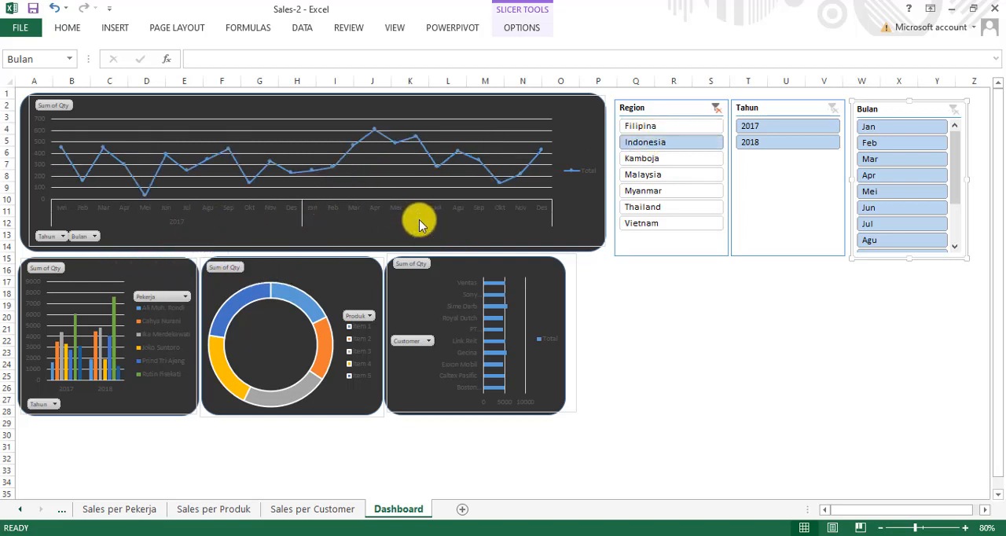
pyautogui.click(642, 169)
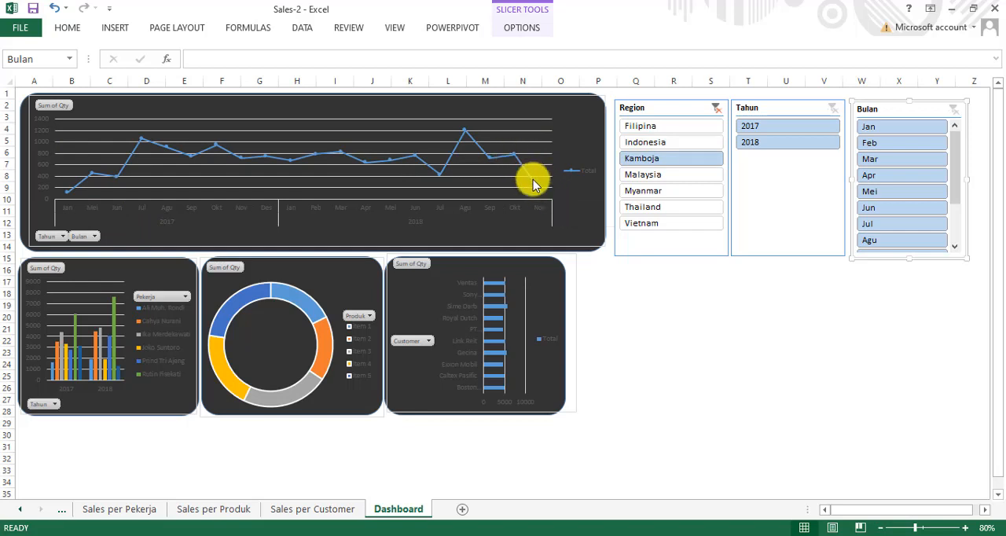
pyautogui.click(646, 176)
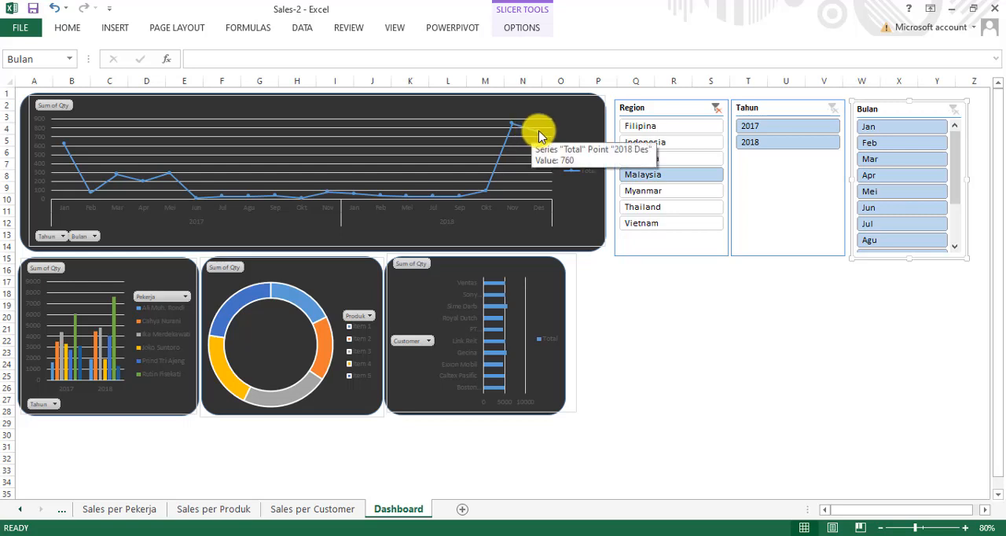
pyautogui.click(646, 193)
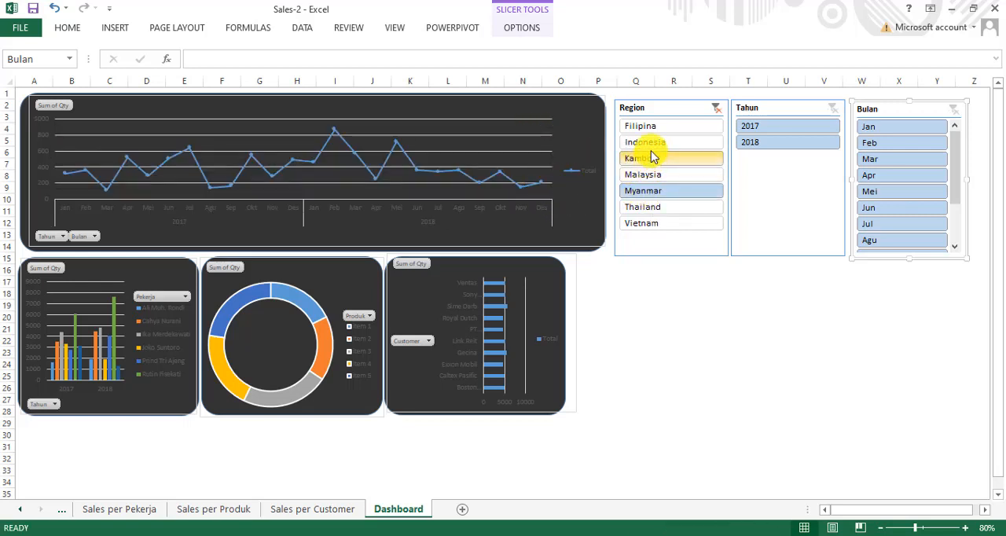
# Step: Compare the trend for Kamboja, Malaysia, Myanmar, Thailand and Vietnam one region at a time
pyautogui.click(646, 159)
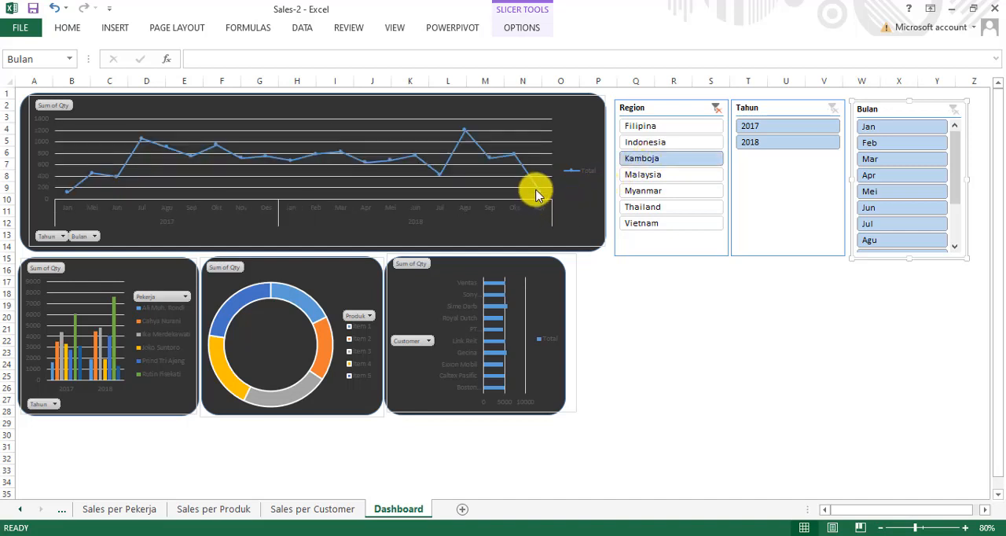
pyautogui.click(634, 175)
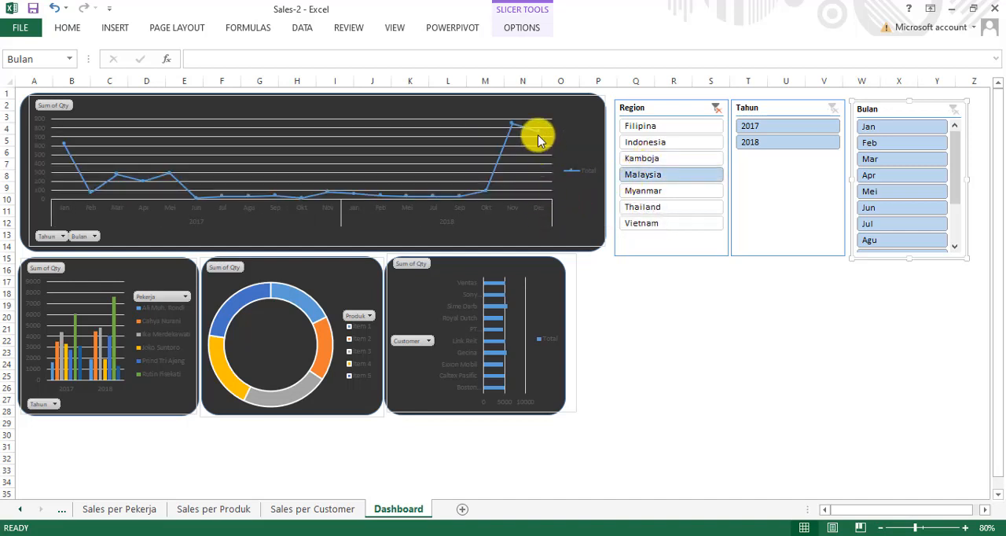
pyautogui.click(639, 190)
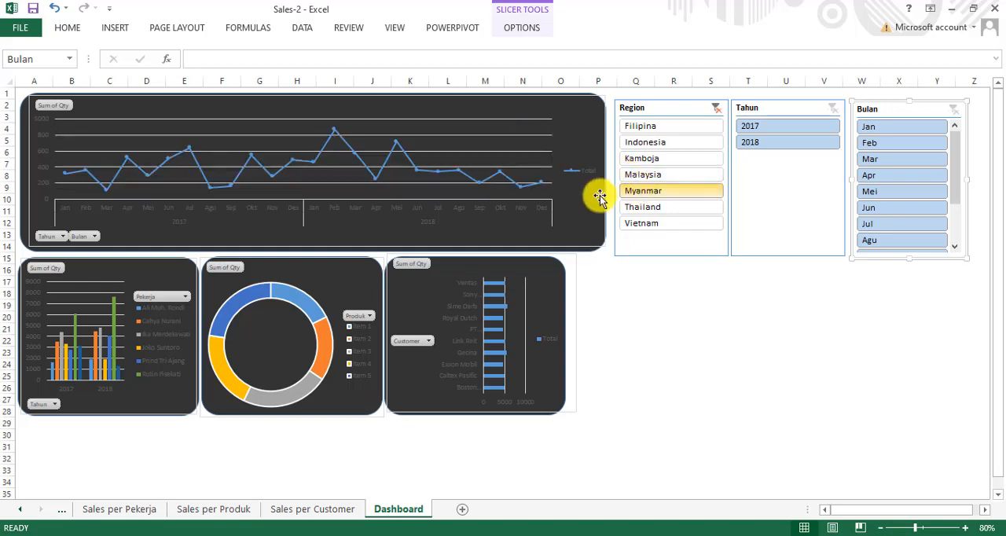
pyautogui.click(643, 208)
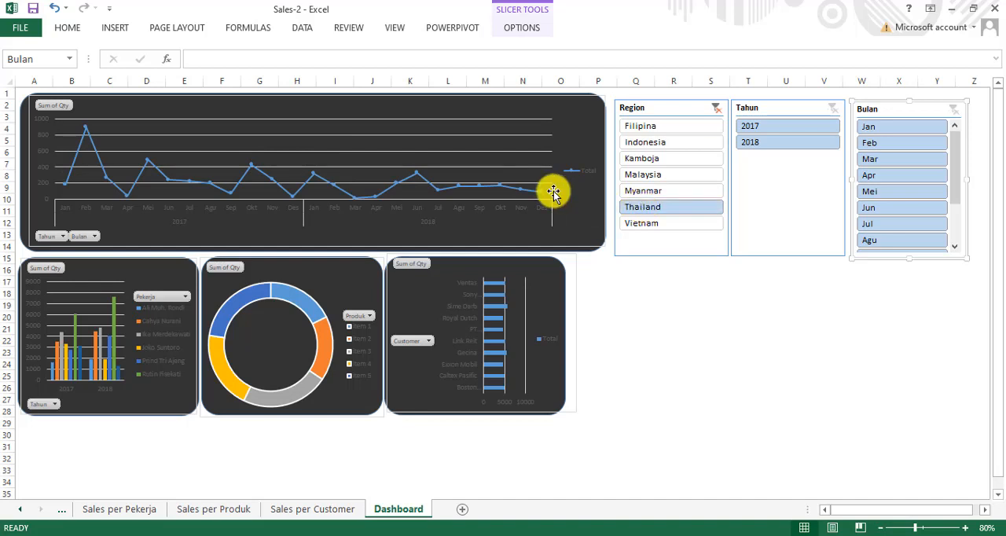
pyautogui.click(649, 225)
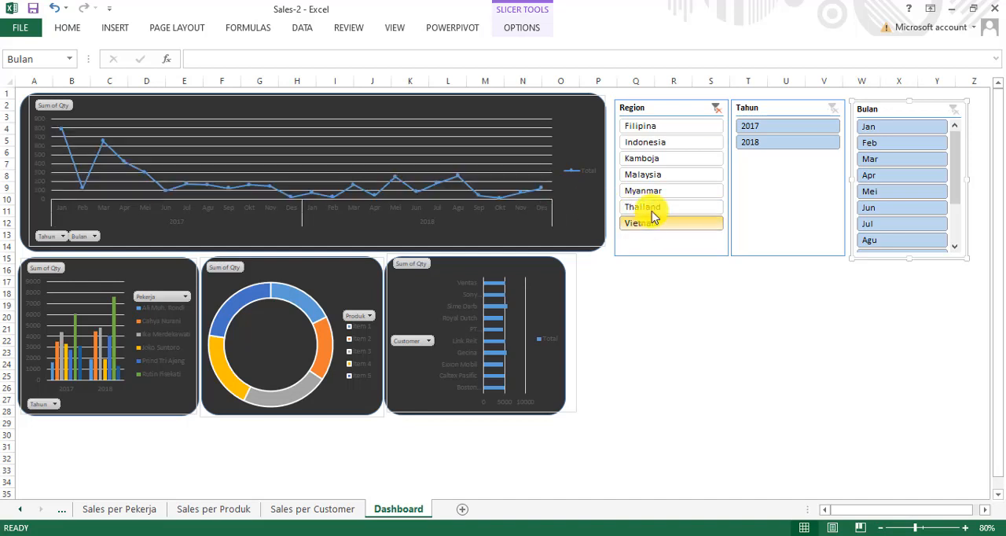
# Step: View the trend for Indonesia, leave the Region slicer filtered to Filipina and deselect the slicers
pyautogui.click(651, 145)
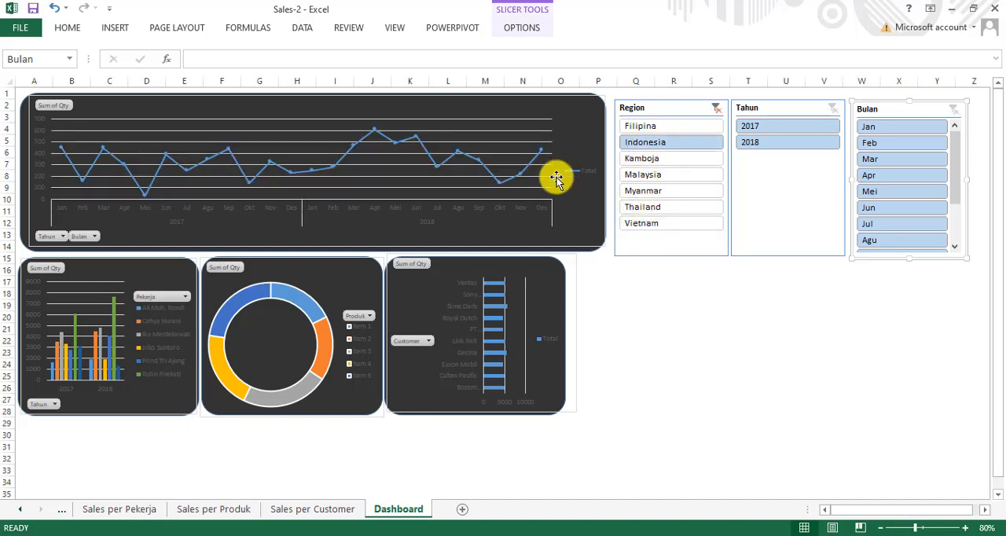
pyautogui.click(627, 128)
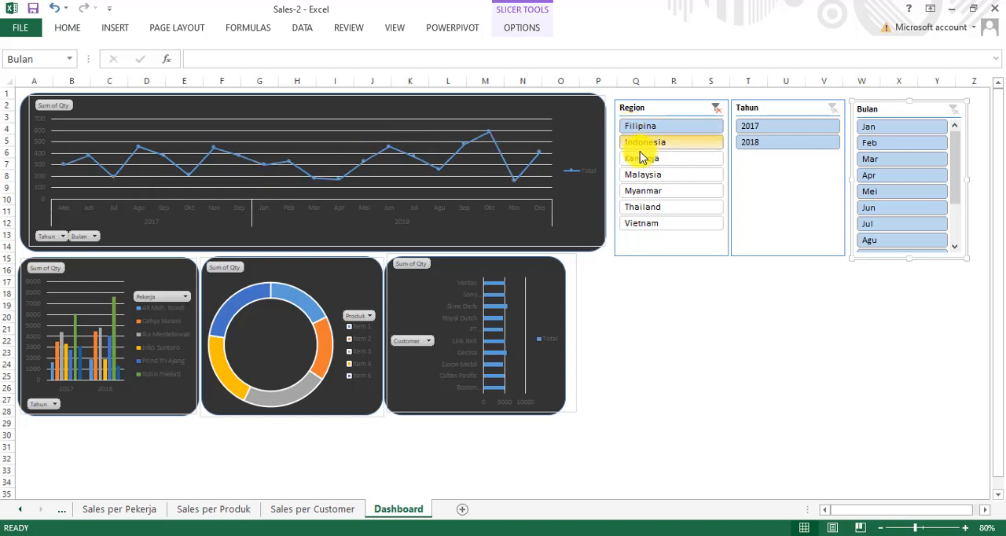
pyautogui.click(706, 372)
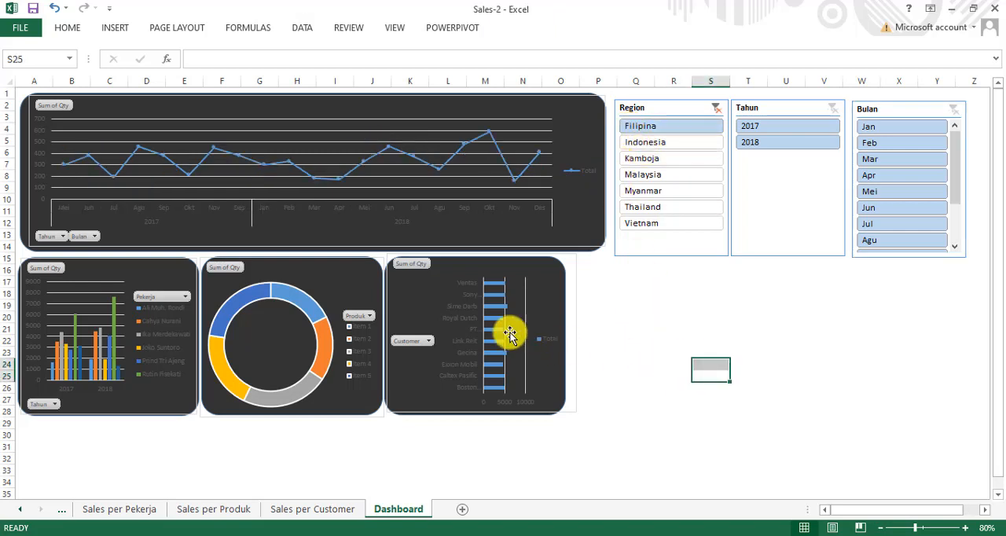
# Step: Insert Pekerja and Tahun slicers for the employee chart and place them side by side below it
pyautogui.click(144, 385)
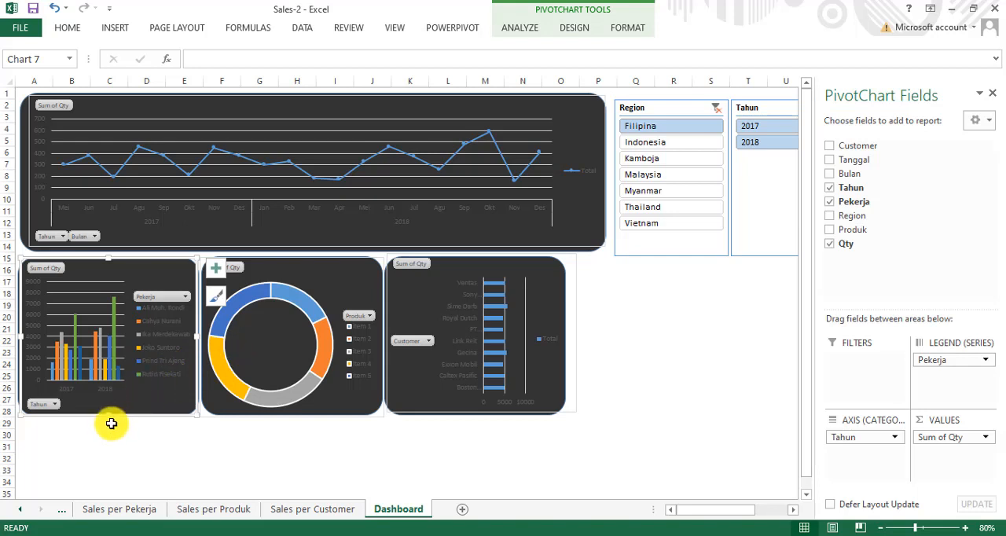
pyautogui.click(518, 30)
pyautogui.click(298, 71)
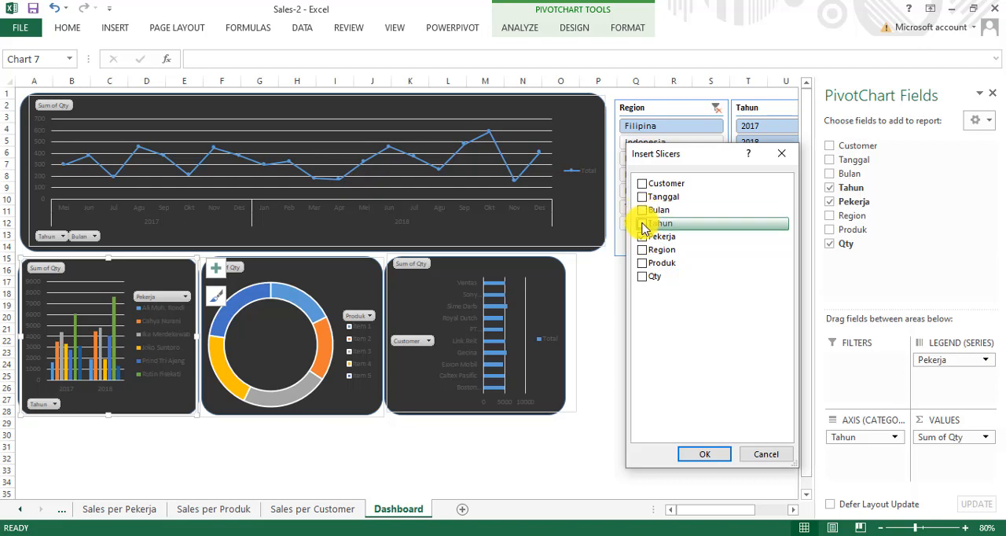
pyautogui.click(643, 225)
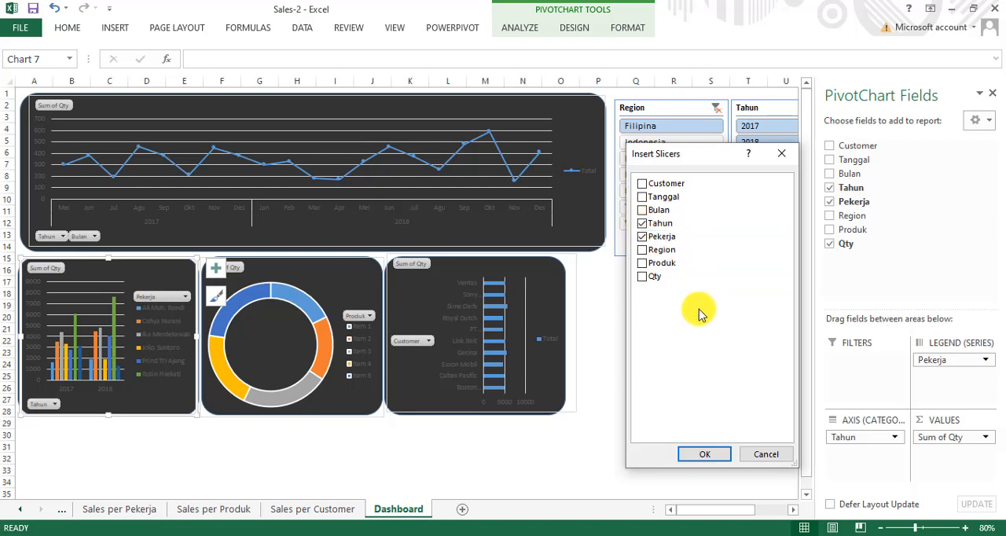
pyautogui.click(705, 457)
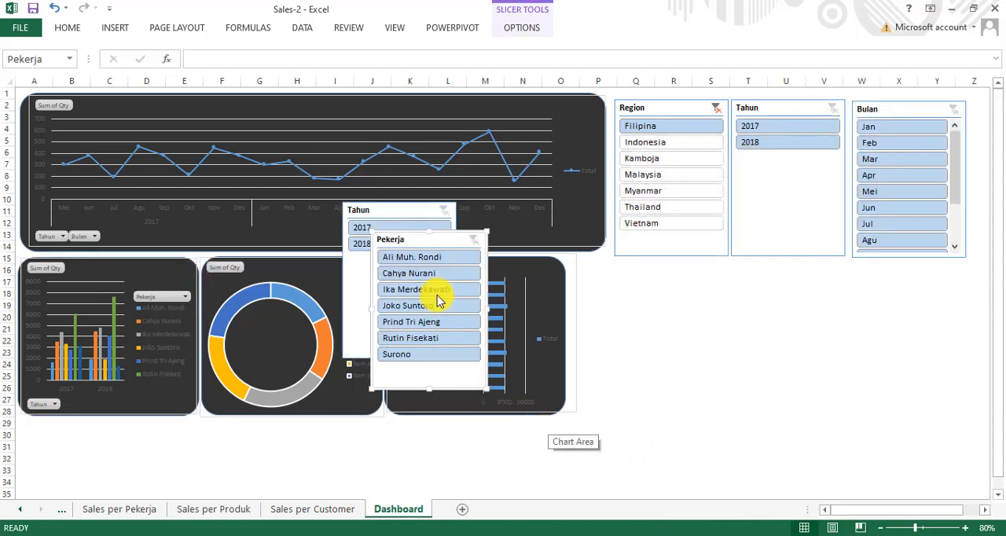
pyautogui.moveTo(418, 251); pyautogui.dragTo(54, 435)
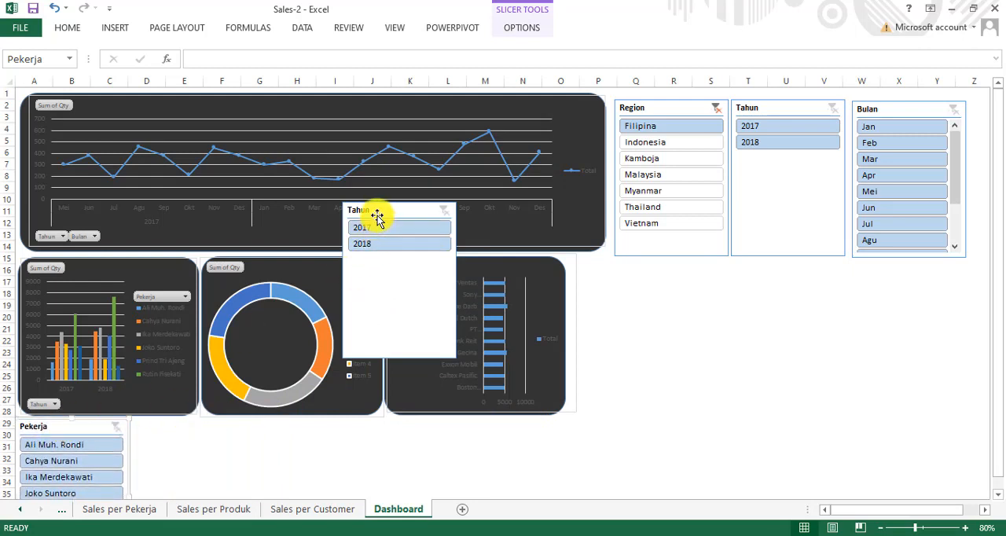
pyautogui.moveTo(375, 213); pyautogui.dragTo(162, 431)
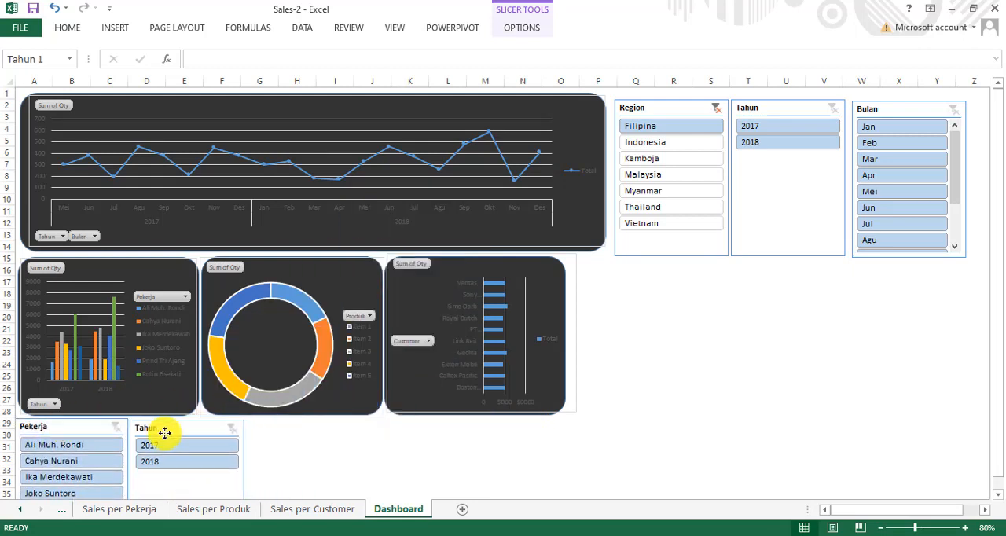
# Step: Test the Pekerja slicer with the first three employees in turn, and filter the employee chart's Tahun slicer to 2018
pyautogui.click(71, 449)
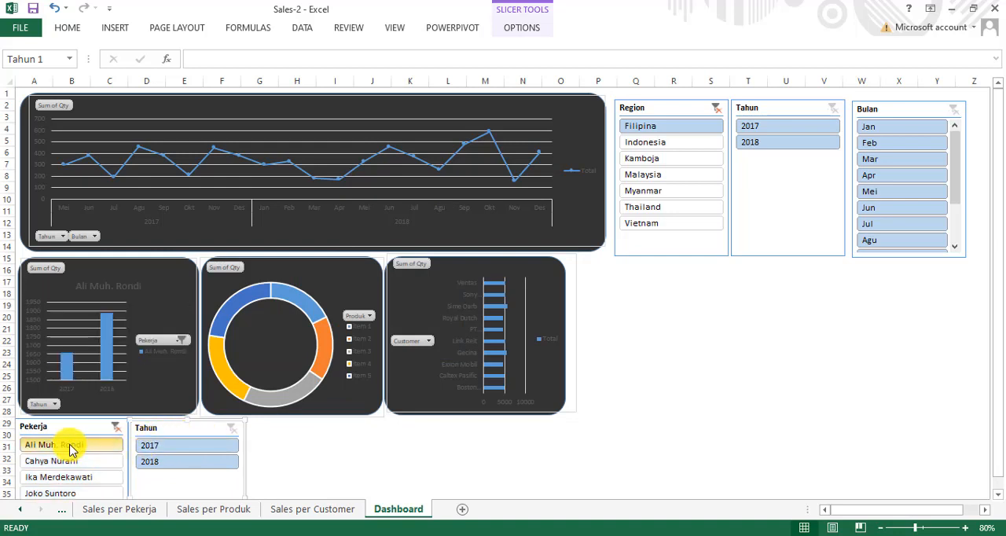
pyautogui.moveTo(88, 389)
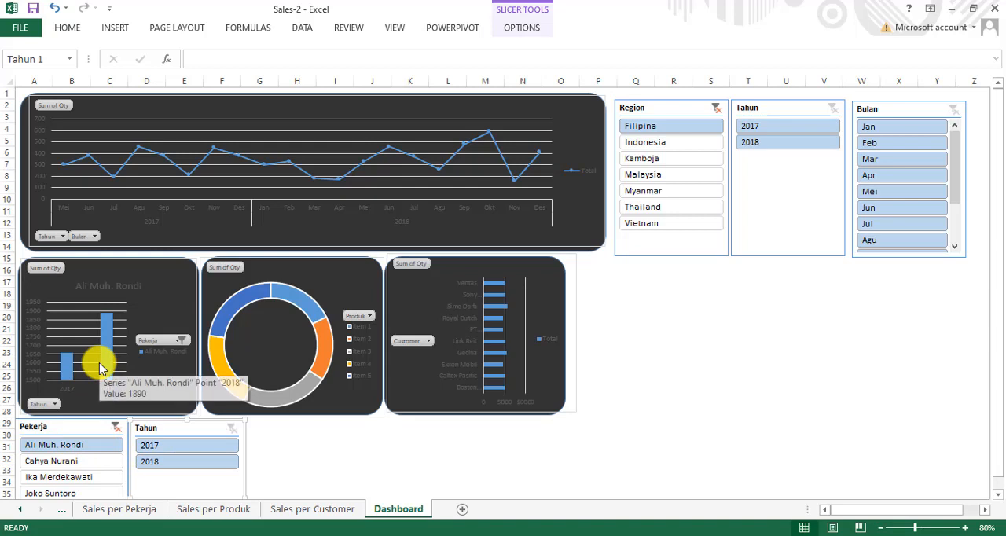
pyautogui.click(63, 463)
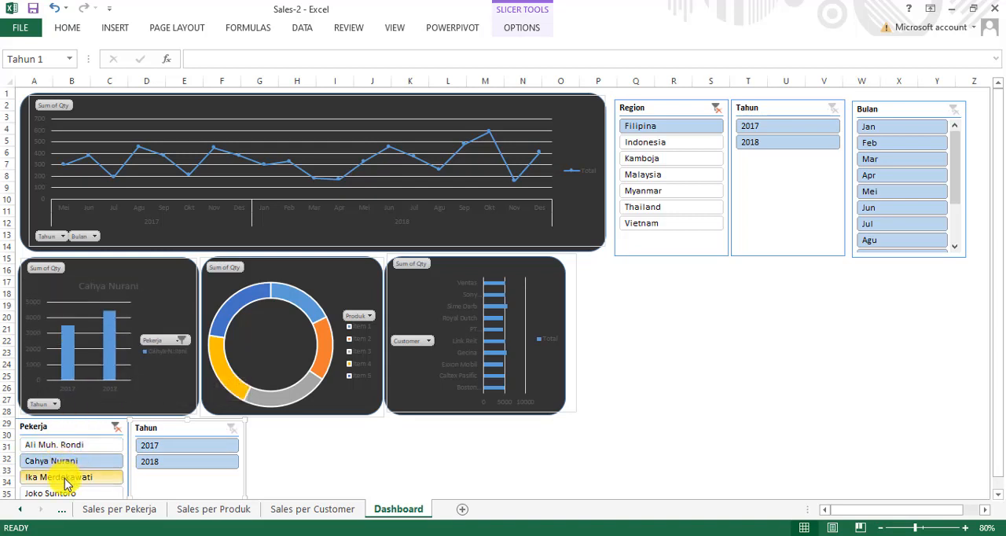
pyautogui.click(66, 479)
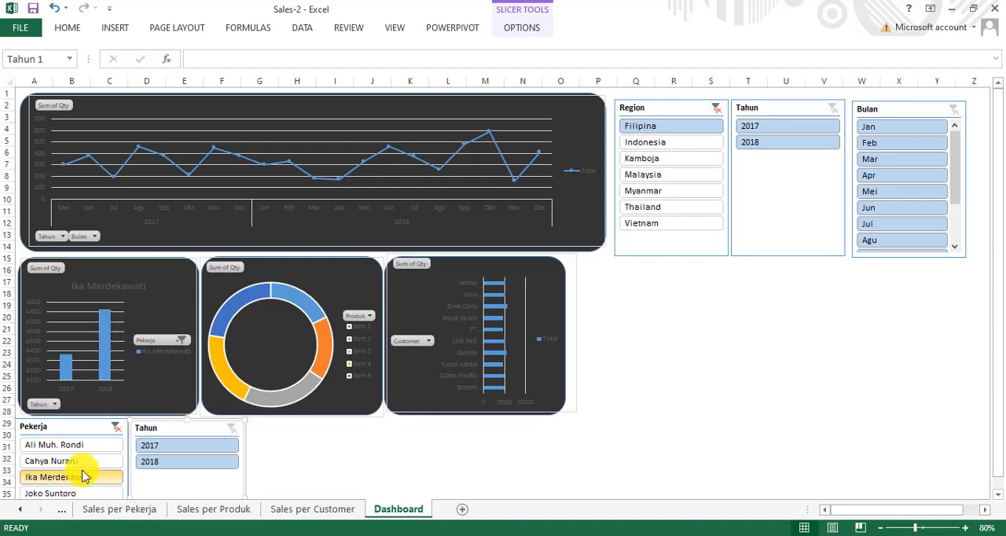
pyautogui.click(151, 463)
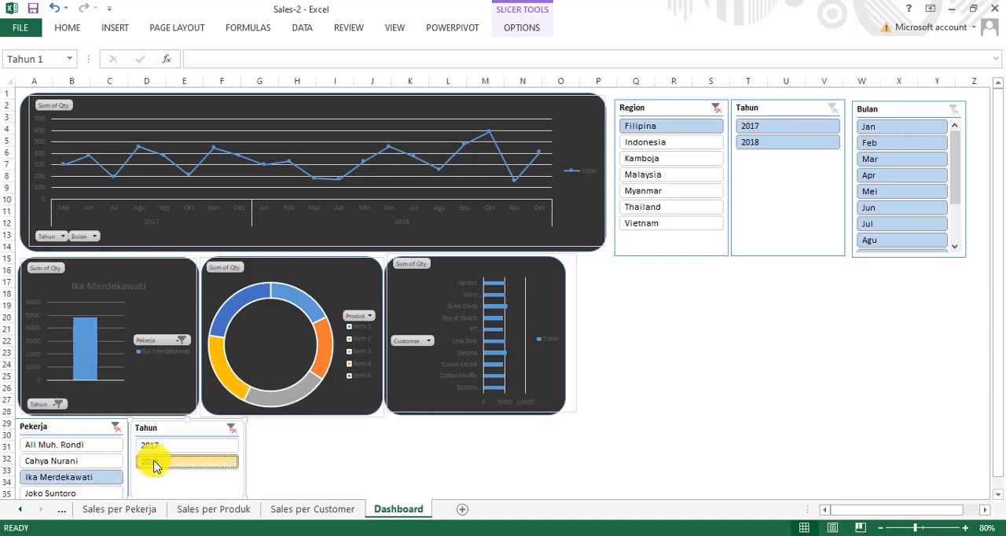
# Step: Clear the filters on the employee chart's Tahun and Pekerja slicers
pyautogui.click(232, 428)
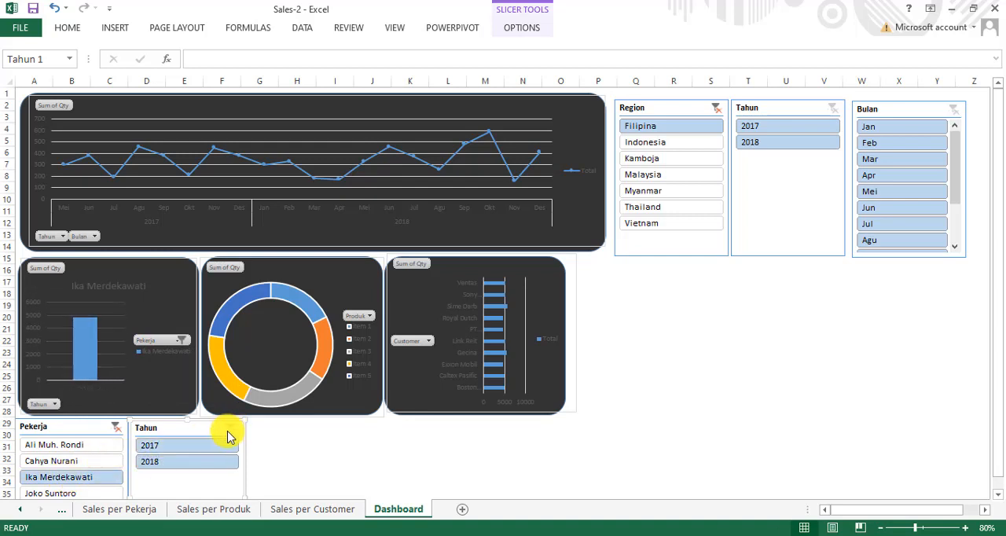
pyautogui.click(115, 428)
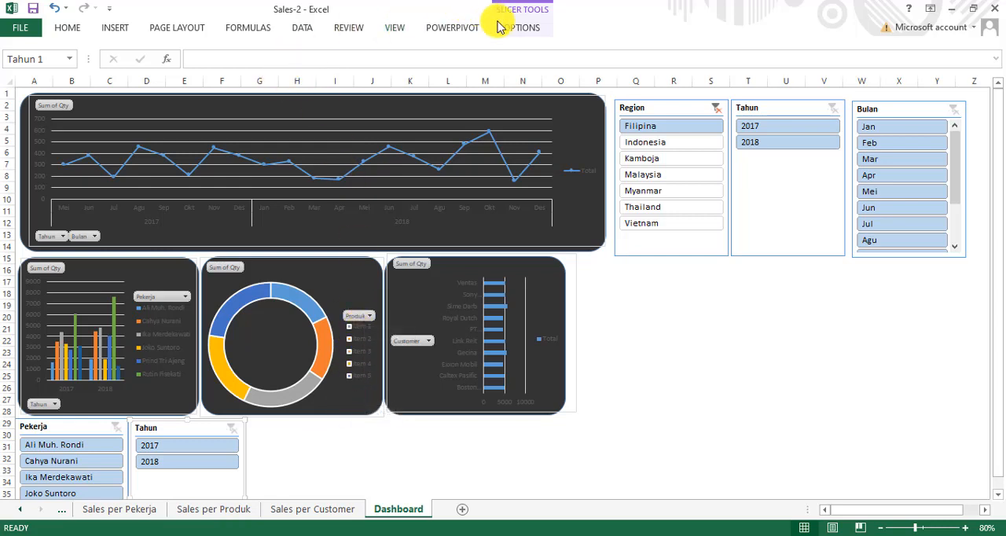
# Step: Insert Produk and Tahun slicers for the product doughnut chart and place them side by side below the Region and trend Tahun slicers
pyautogui.click(333, 289)
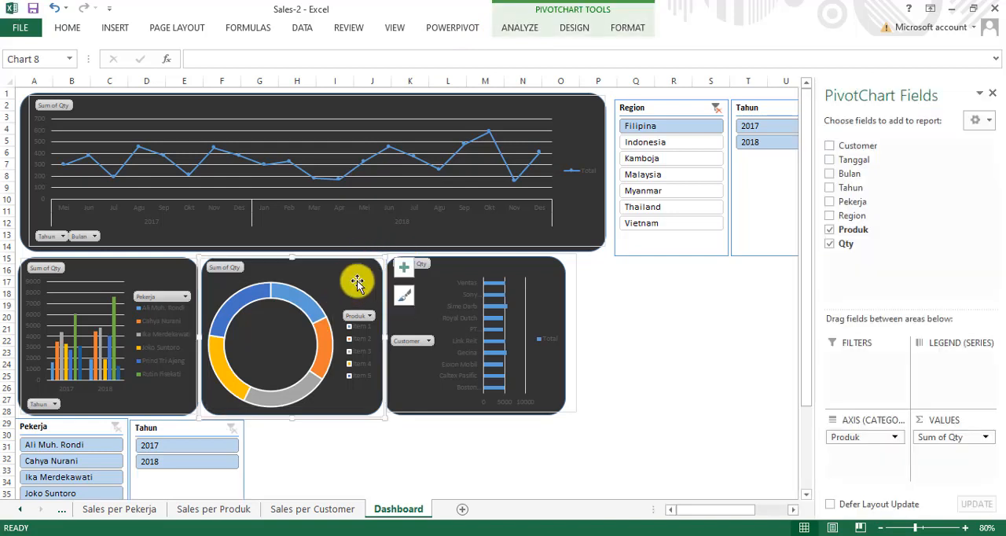
pyautogui.click(518, 30)
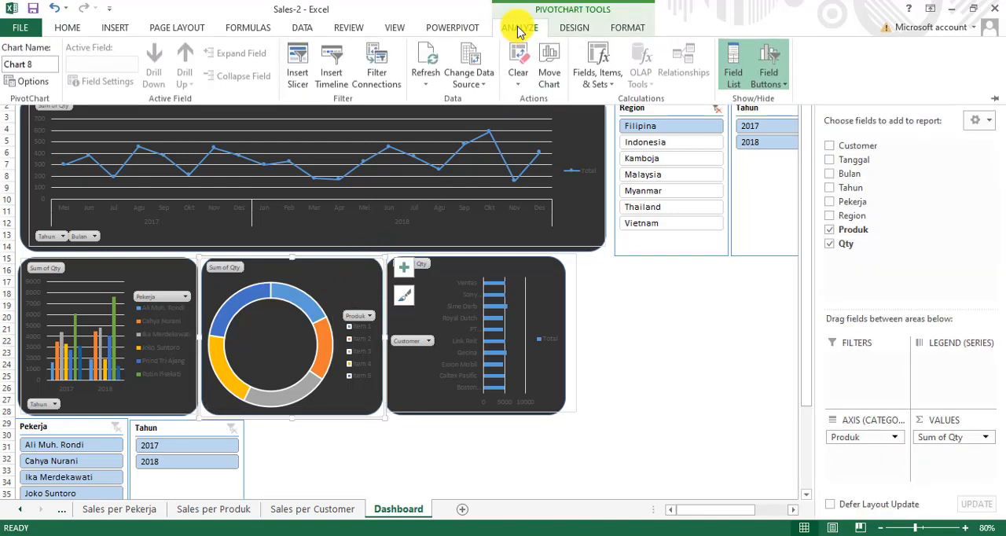
pyautogui.click(298, 63)
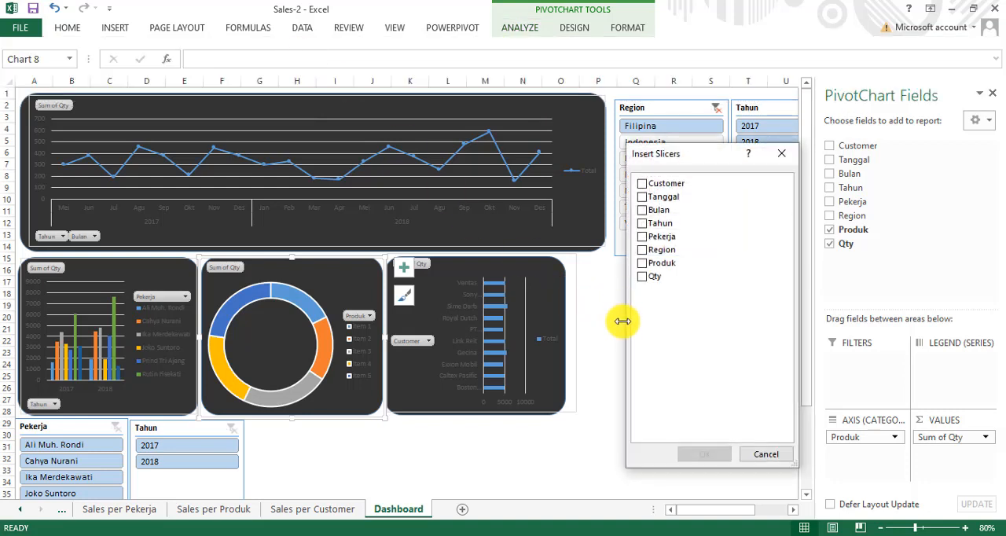
pyautogui.click(642, 266)
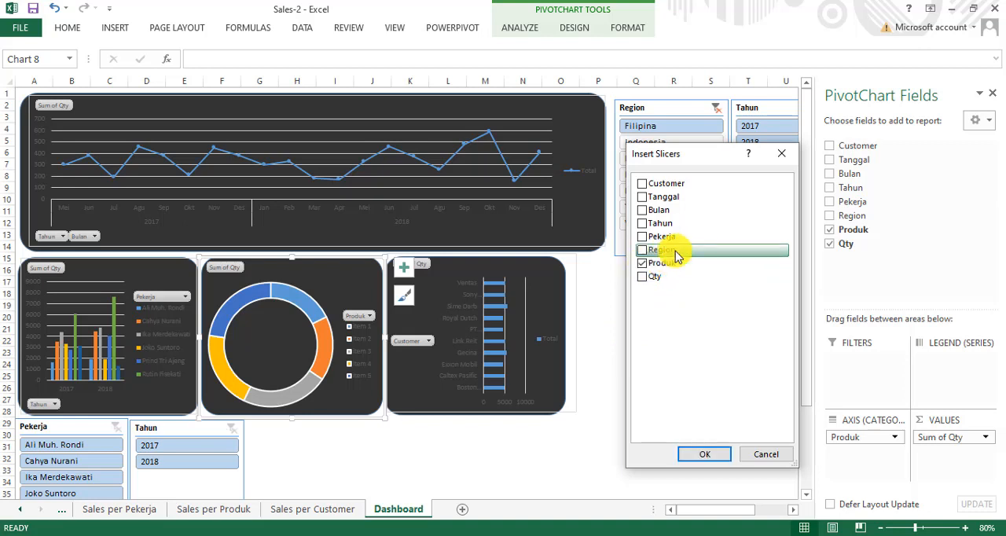
pyautogui.click(642, 226)
pyautogui.click(702, 454)
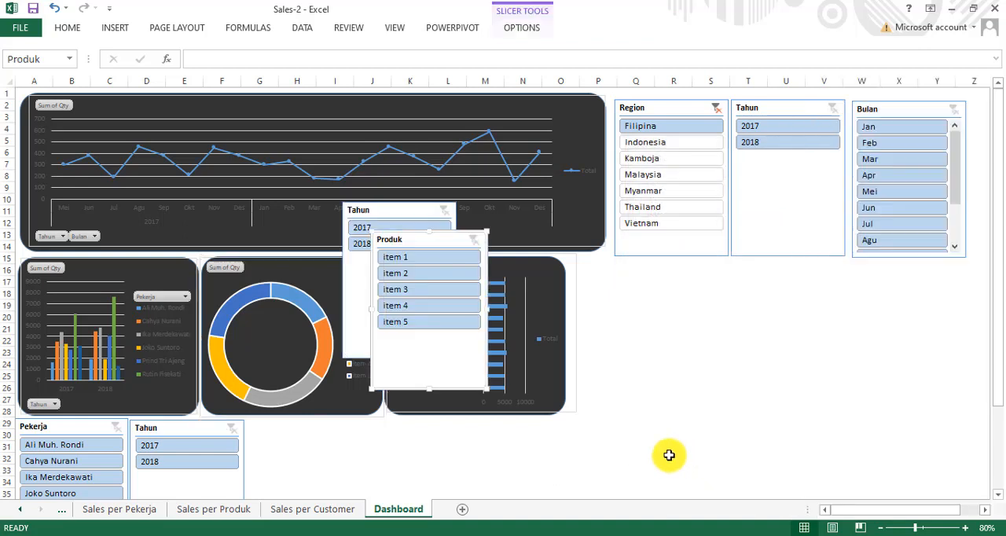
pyautogui.moveTo(427, 242); pyautogui.dragTo(808, 290)
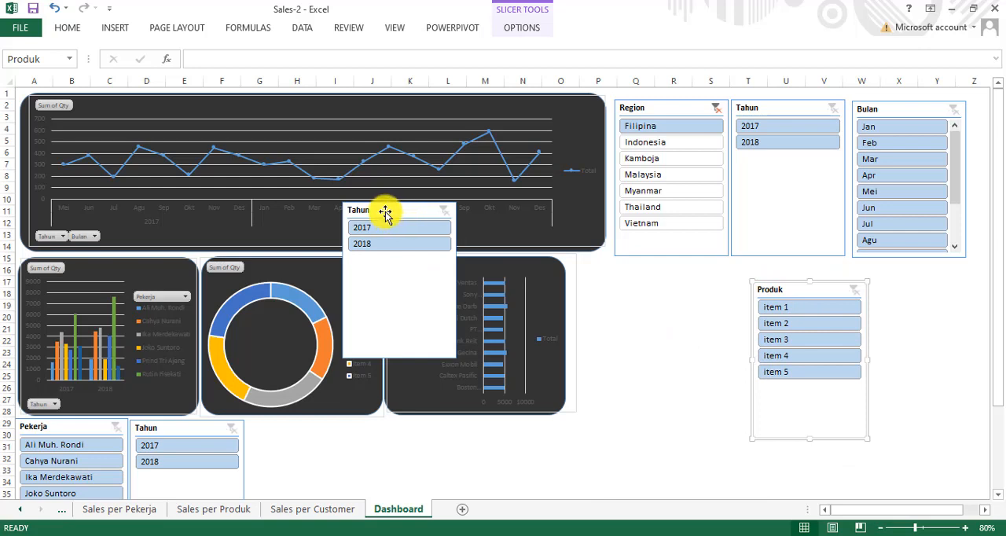
pyautogui.moveTo(385, 212); pyautogui.dragTo(667, 293)
# Step: Test the Produk slicer on the doughnut chart with item 1, item 2, item 4 and item 5 in turn
pyautogui.click(788, 312)
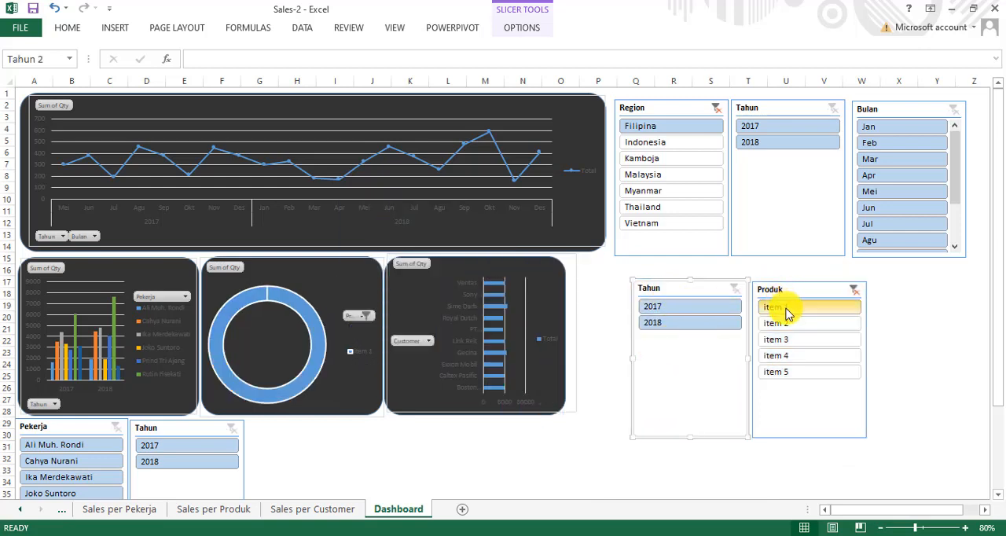
pyautogui.click(789, 325)
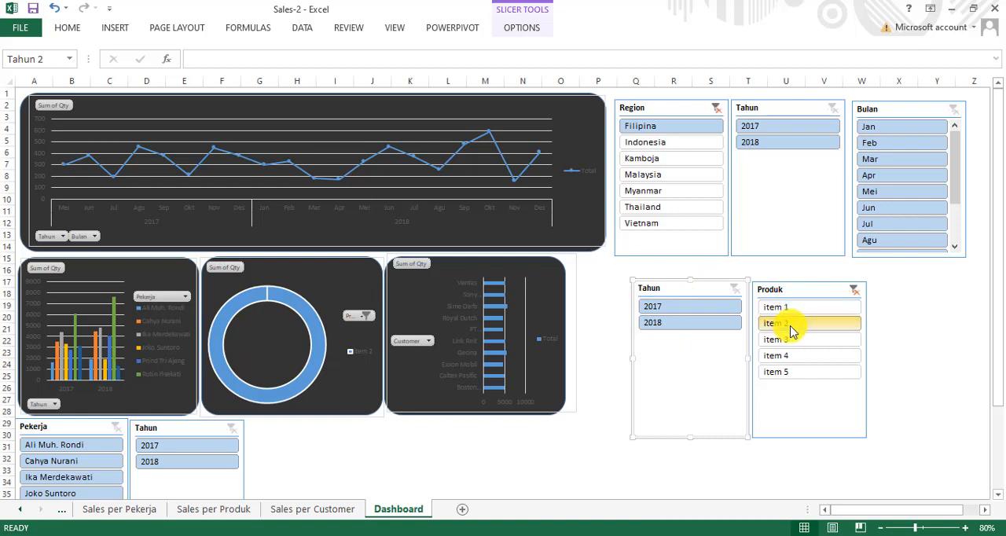
pyautogui.click(783, 357)
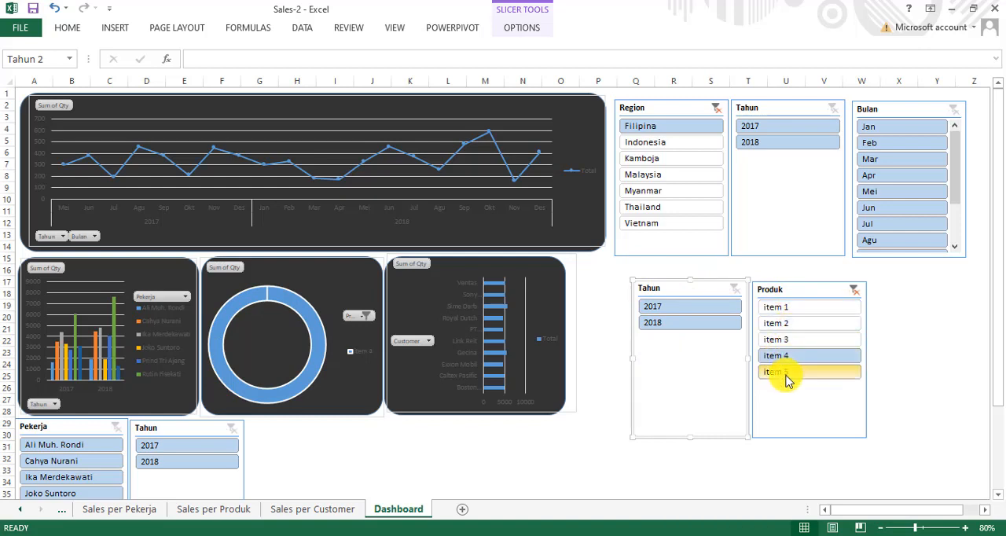
pyautogui.click(776, 372)
# Step: Test the product chart's Tahun slicer with 2018 and 2017, and clear the filters on both product slicers
pyautogui.click(692, 326)
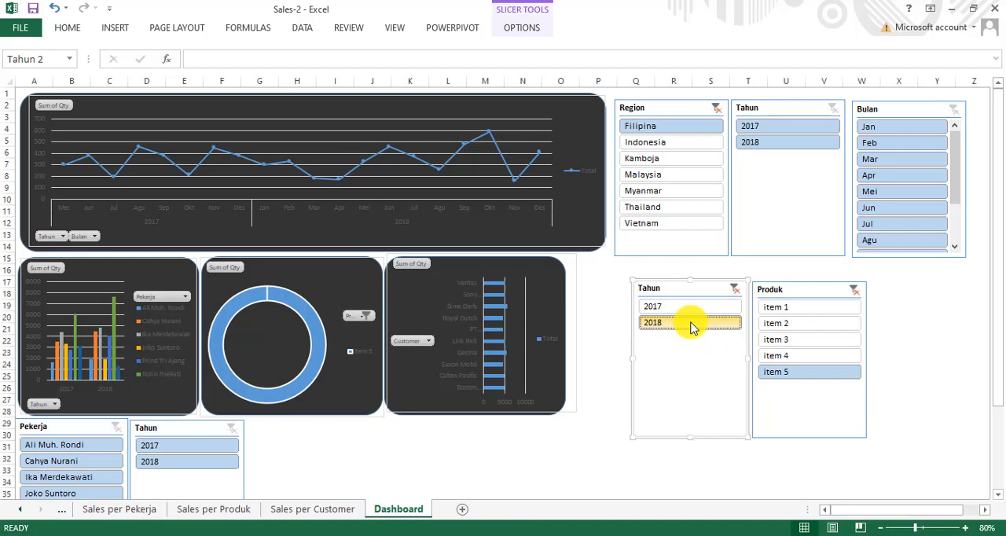
pyautogui.click(695, 306)
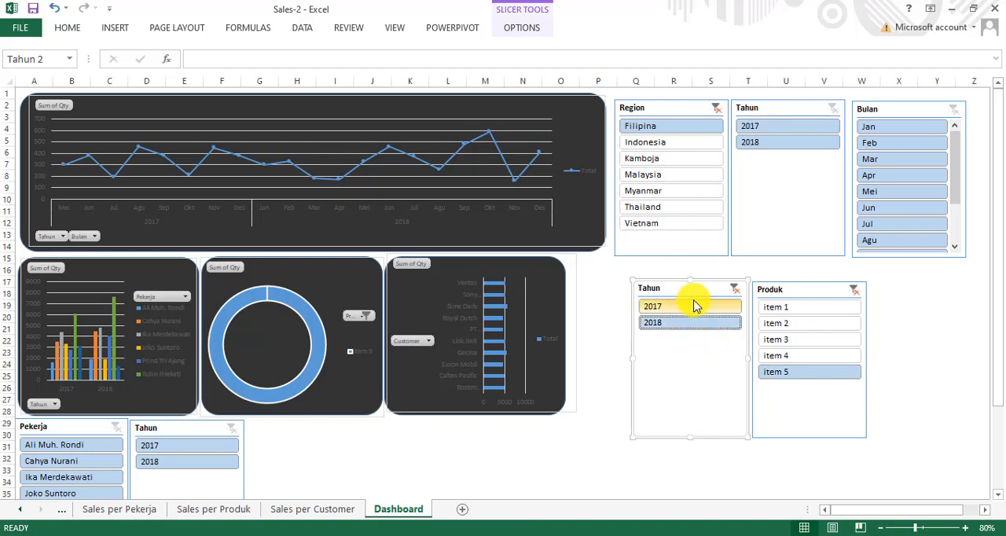
pyautogui.click(738, 289)
pyautogui.click(854, 290)
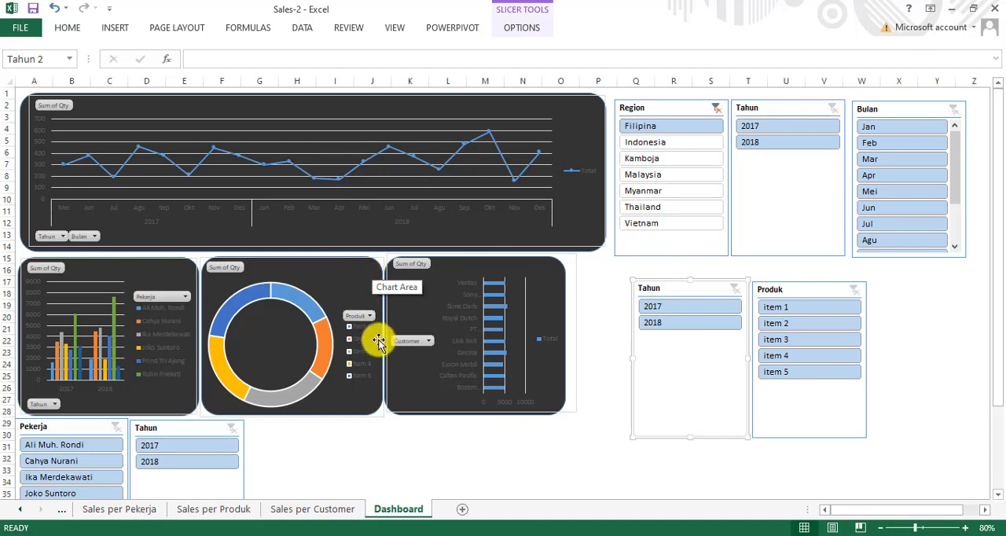
# Step: Review the source records and columns on the Master Data sheet and return to the Dashboard sheet
pyautogui.click(19, 507)
pyautogui.click(20, 507)
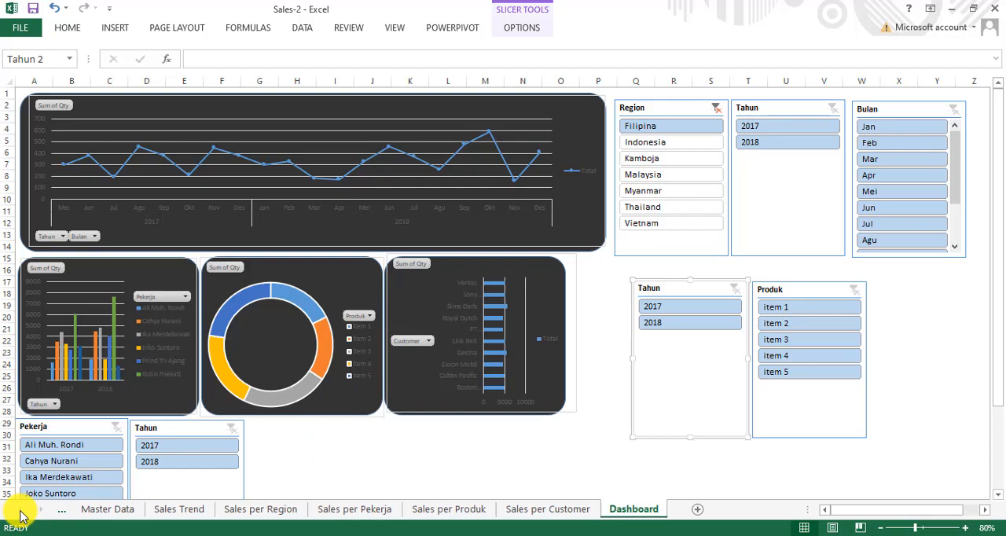
pyautogui.click(104, 512)
pyautogui.scroll(-6, 234, 348)
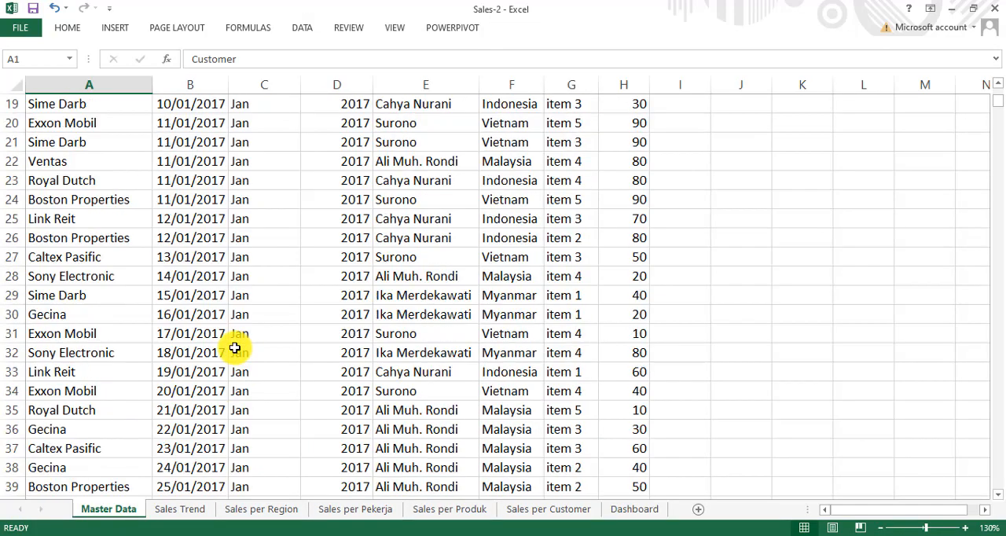
pyautogui.scroll(6, 234, 348)
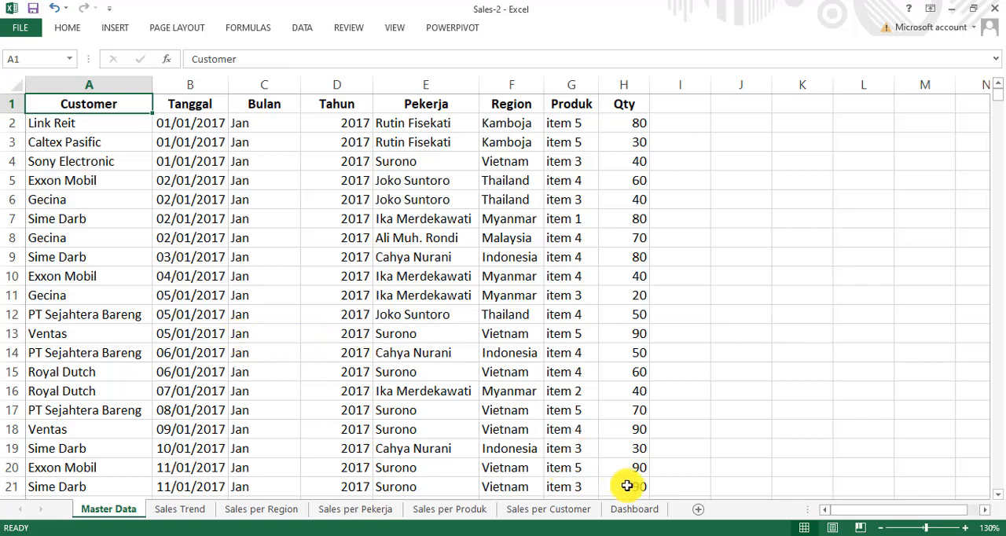
pyautogui.click(633, 508)
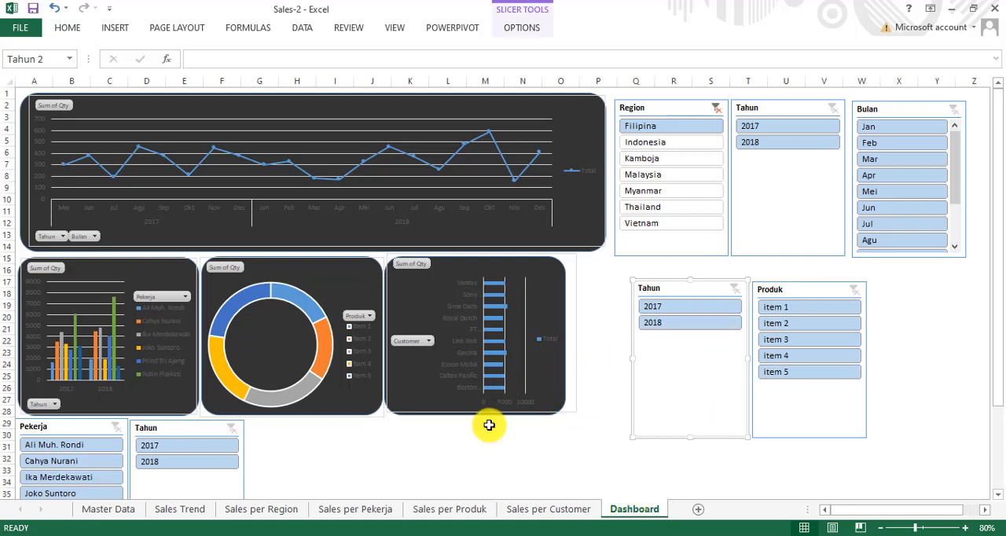